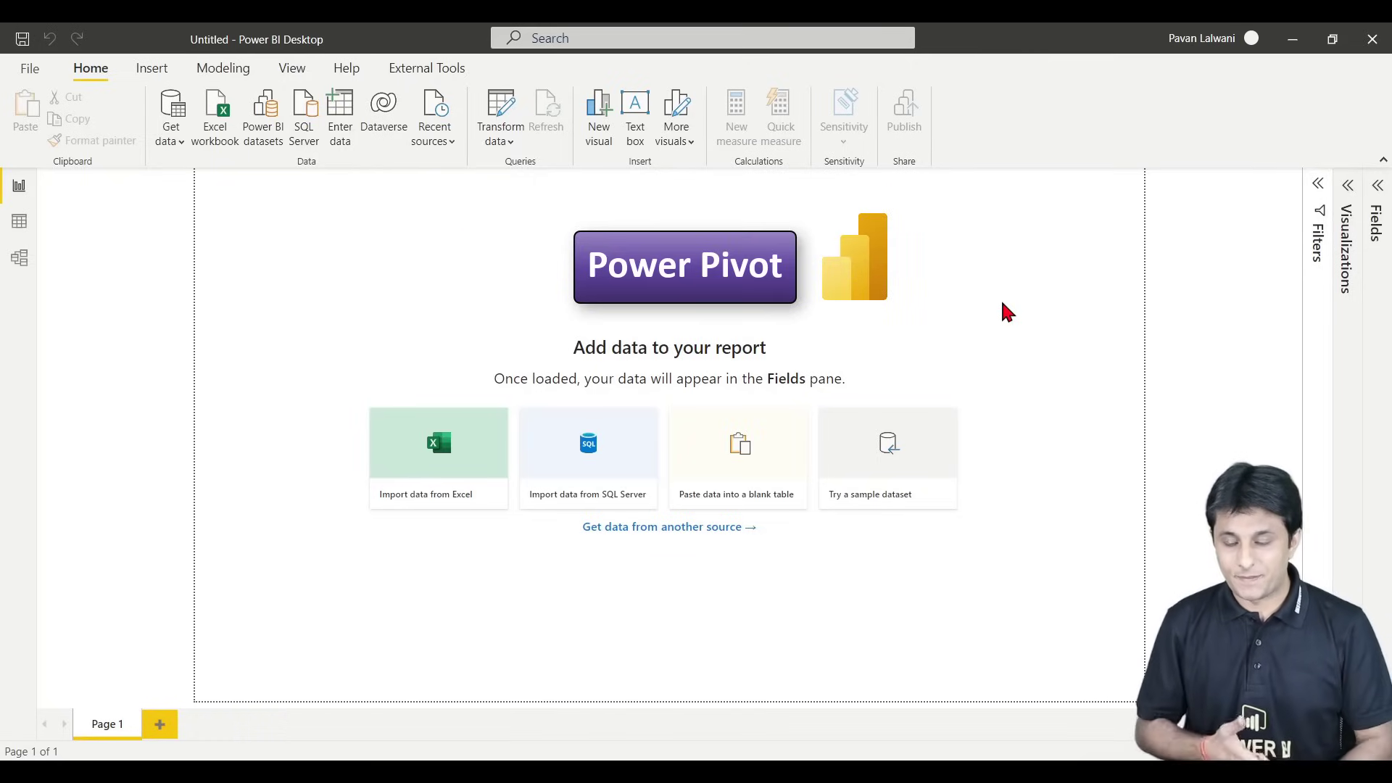
Step: Launch Excel and create a blank workbook
{"action": "key", "text": "super"}
{"action": "type", "text": "EX"}
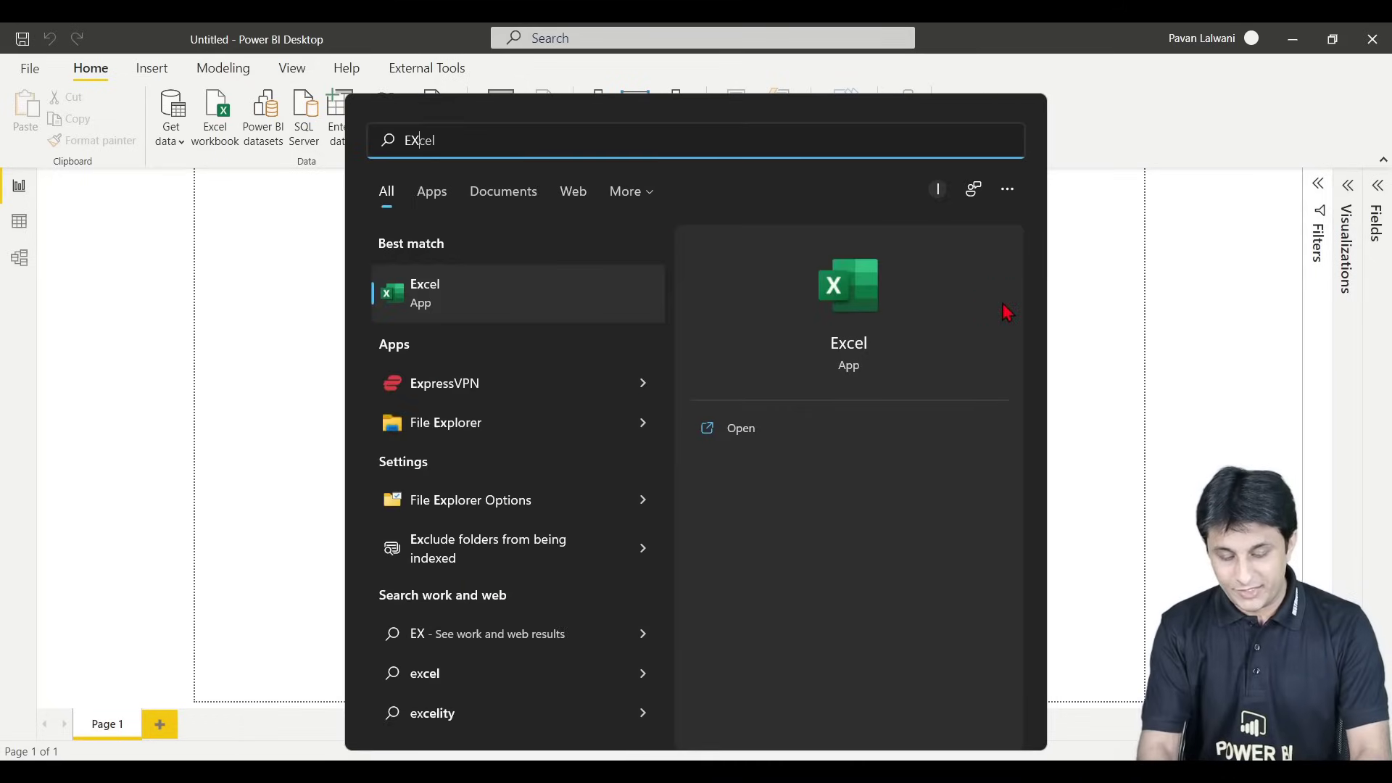
{"action": "type", "text": "CEL"}
{"action": "key", "text": "Return"}
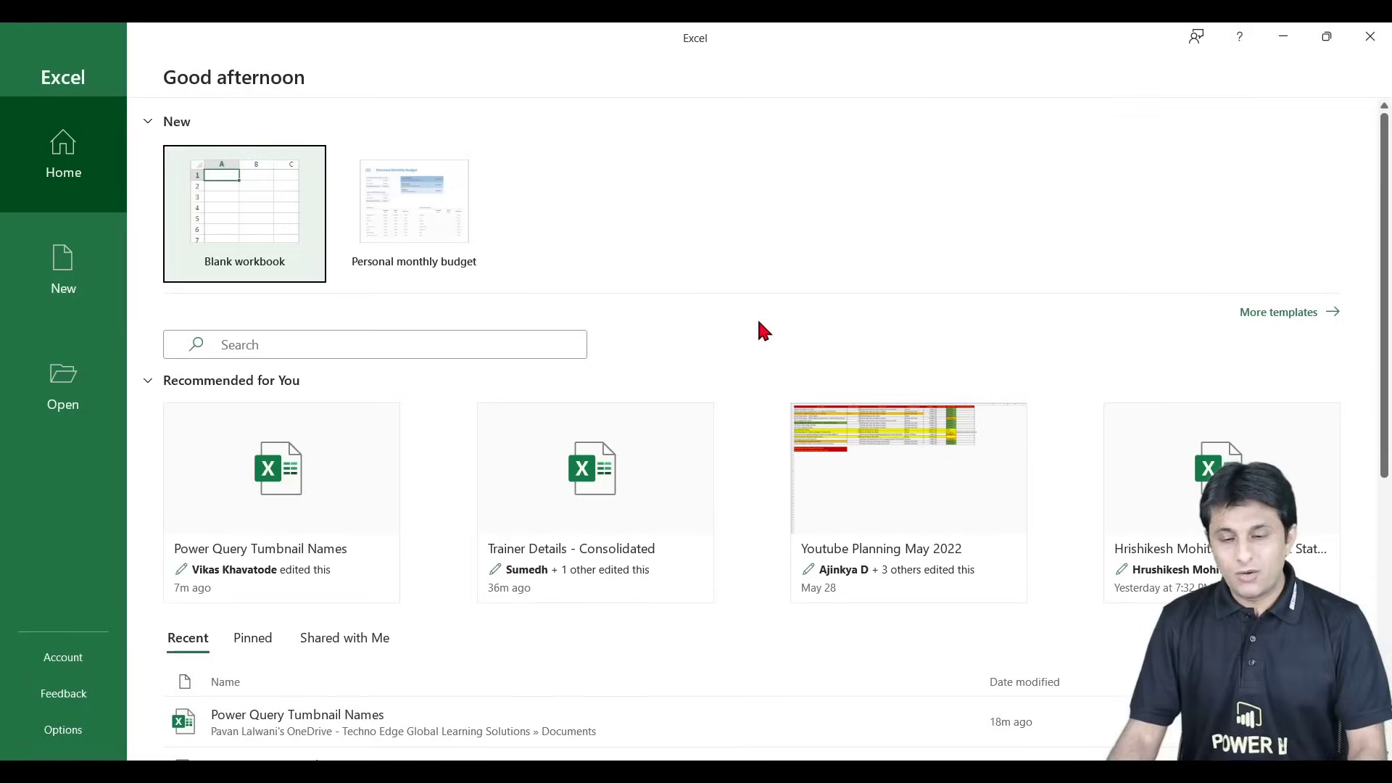
{"action": "double_click", "coordinate": [274, 200]}
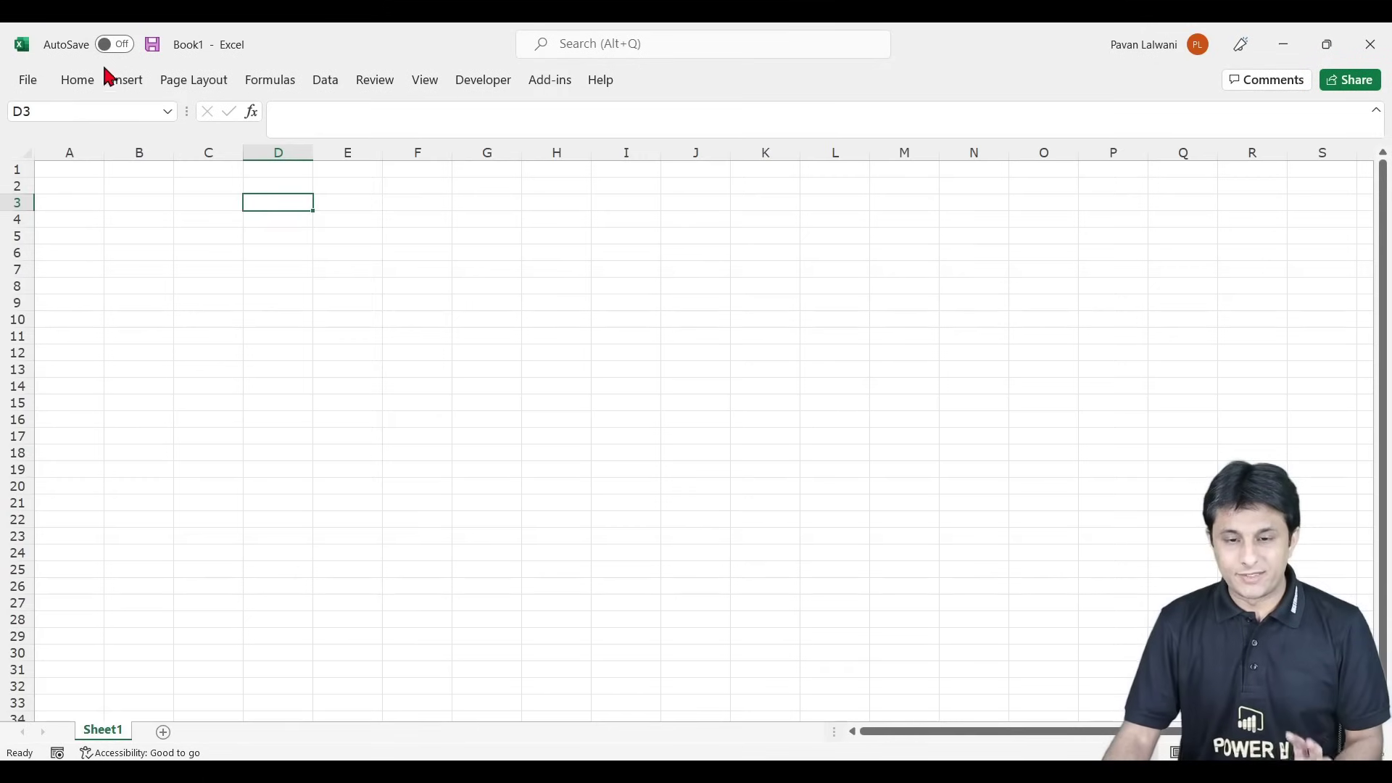
Step: Open the list of available COM add-ins from the add-in management in Excel's options
{"action": "left_click", "coordinate": [82, 79]}
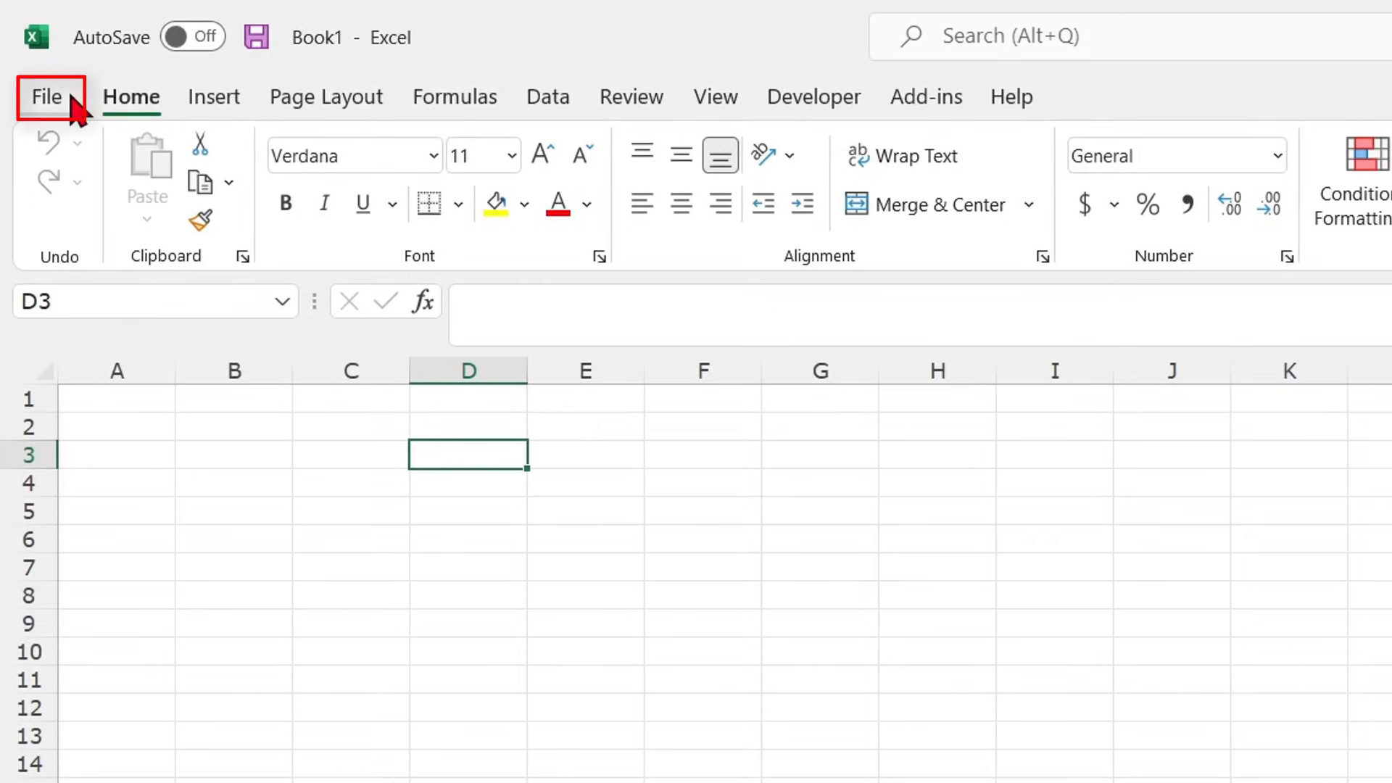
{"action": "left_click", "coordinate": [35, 80]}
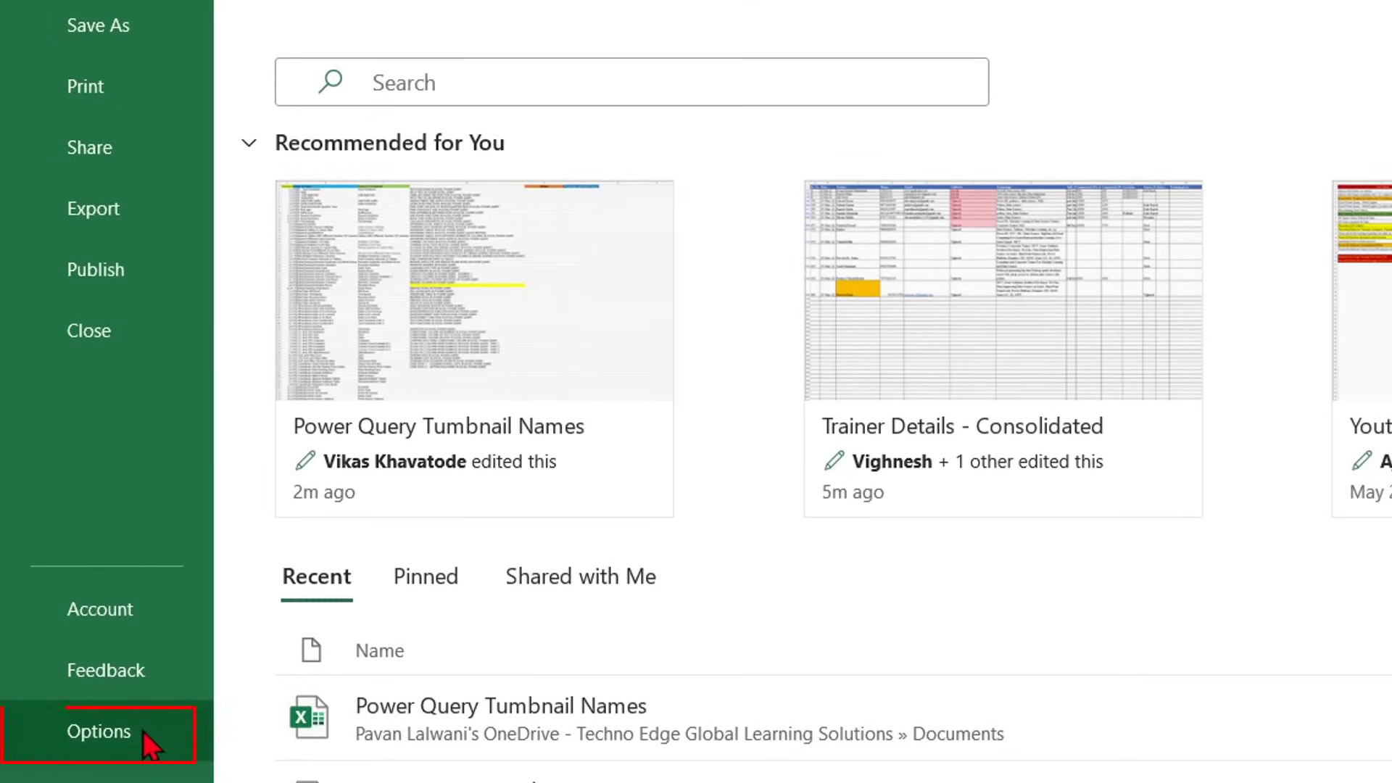
{"action": "left_click", "coordinate": [142, 730]}
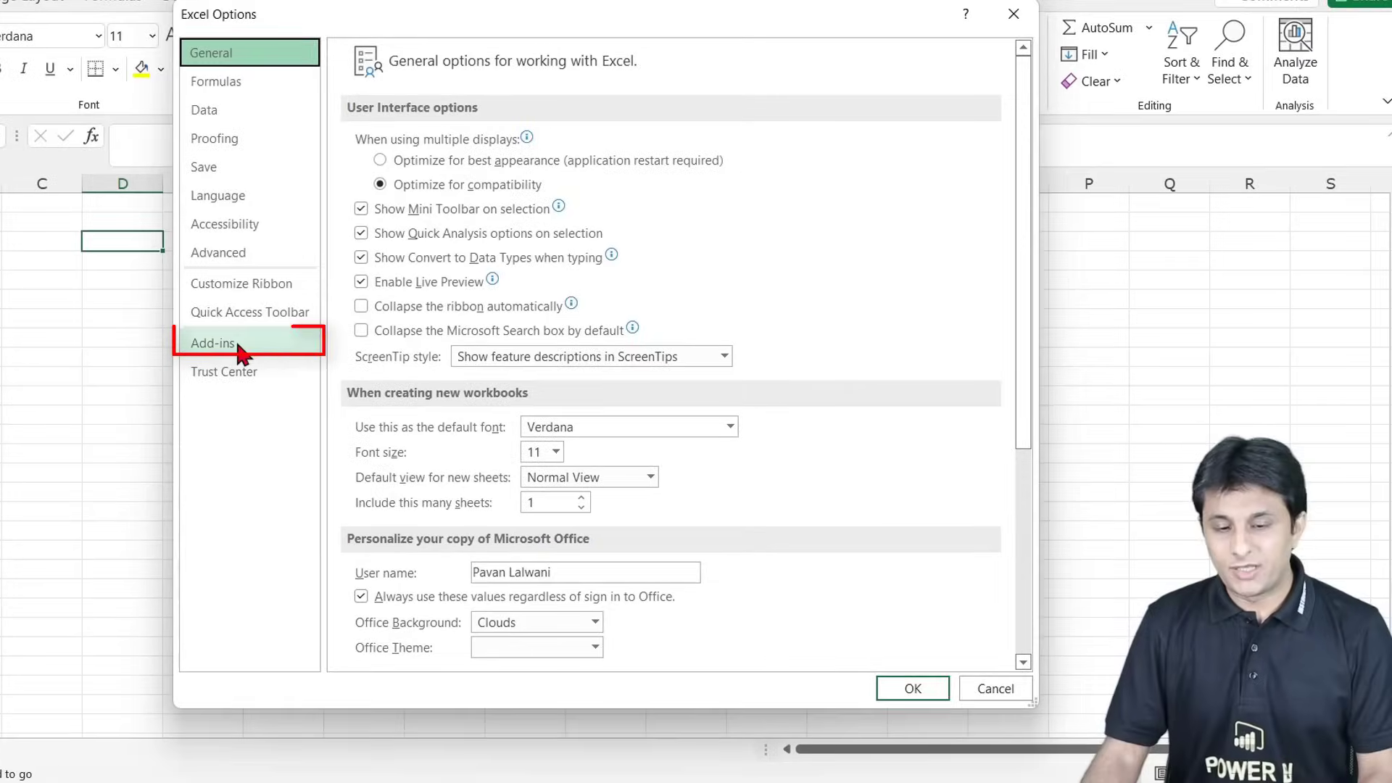
{"action": "left_click", "coordinate": [241, 347]}
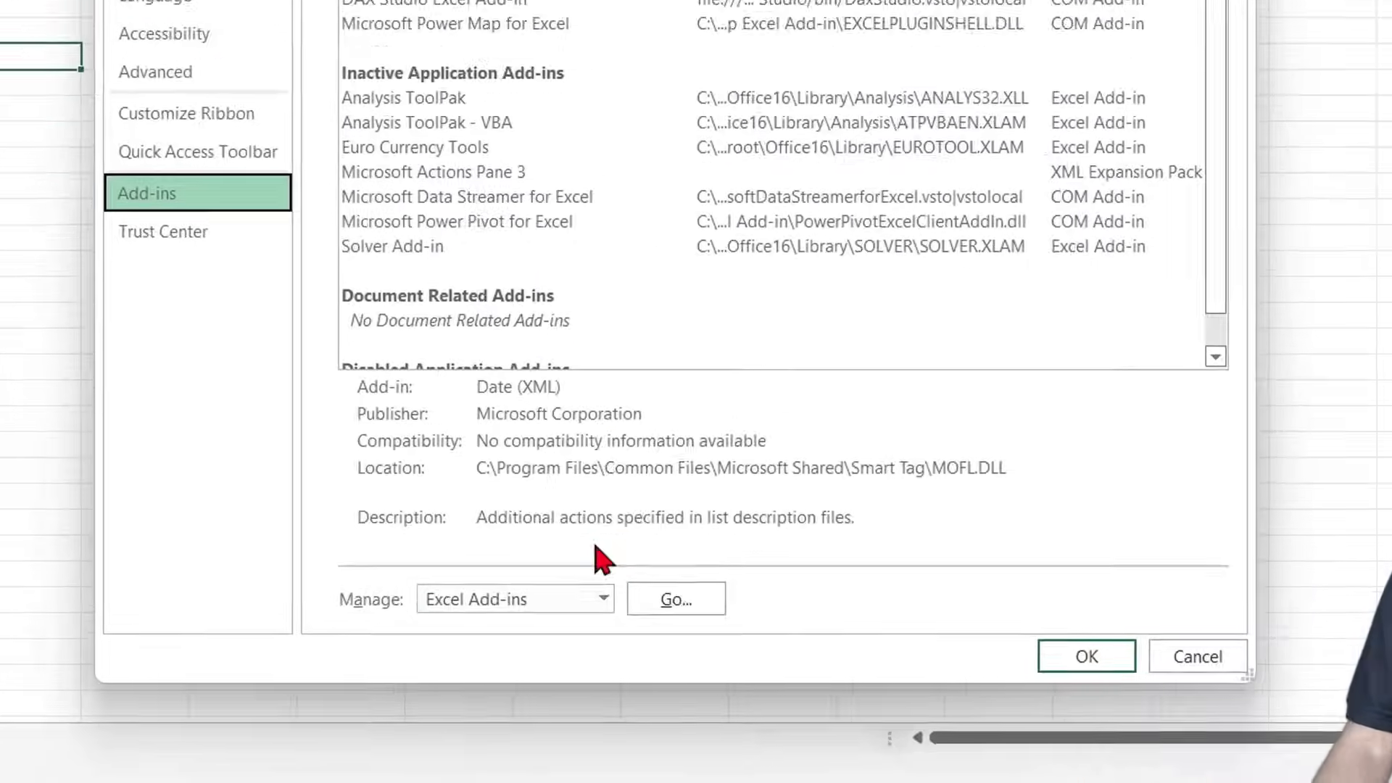
{"action": "left_click", "coordinate": [553, 645]}
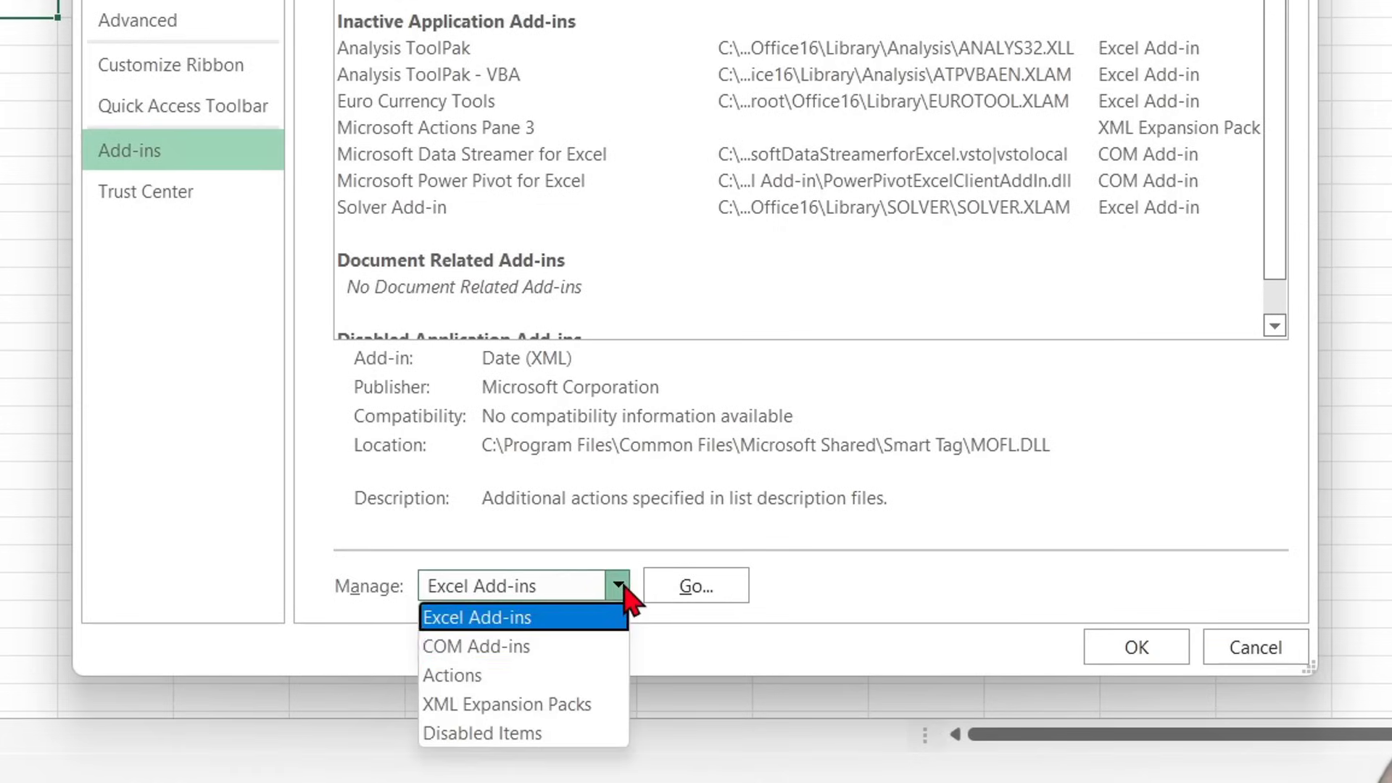
{"action": "left_click", "coordinate": [564, 647]}
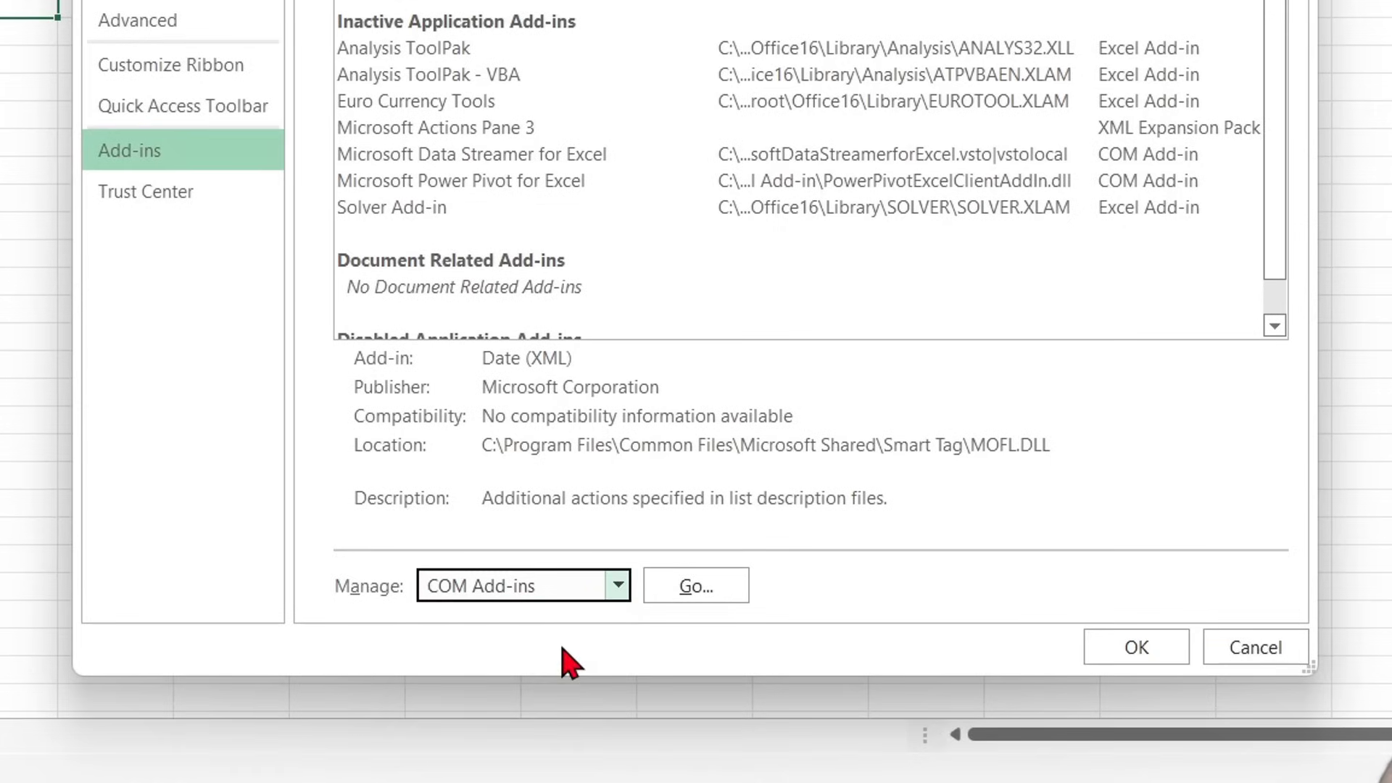
{"action": "left_click", "coordinate": [718, 593]}
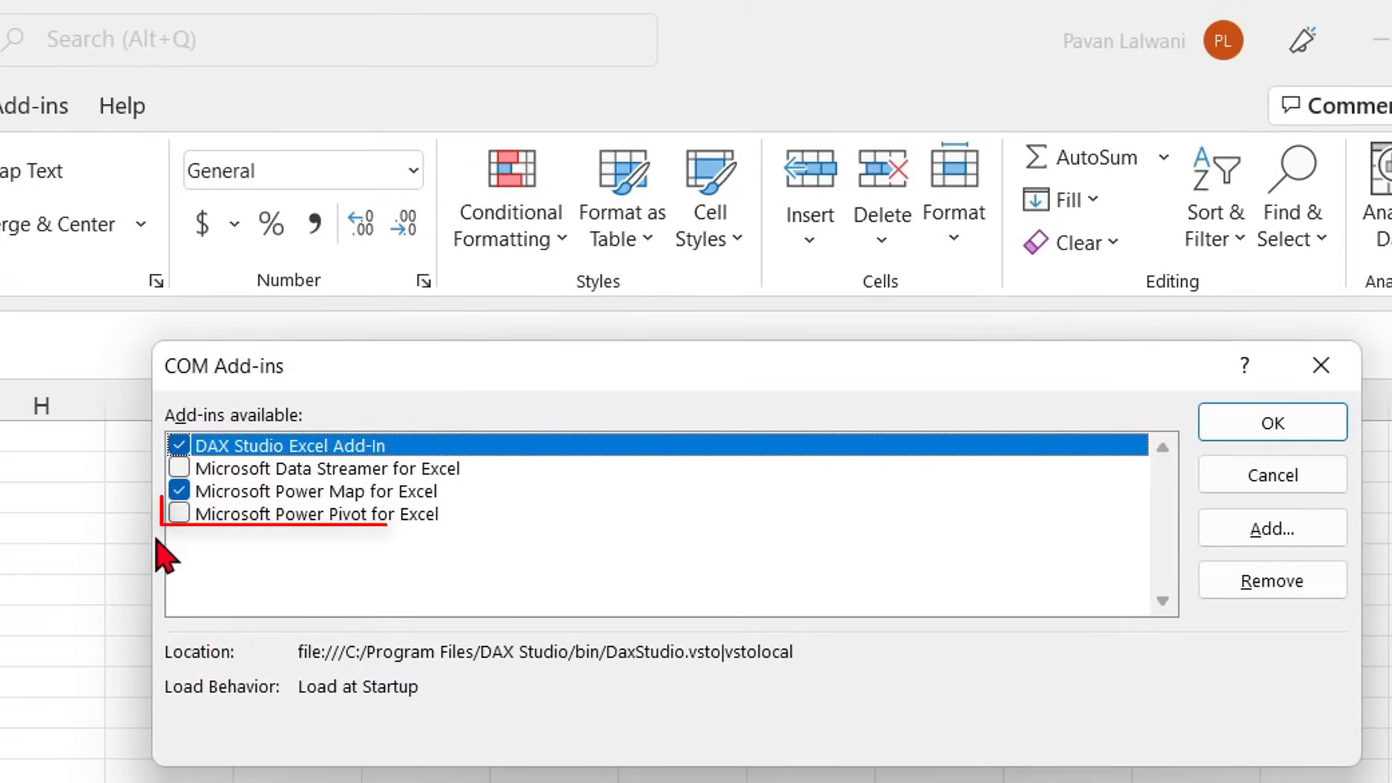
Step: Enable the Microsoft Power Pivot for Excel add-in and display the Power Pivot commands
{"action": "left_click", "coordinate": [497, 128]}
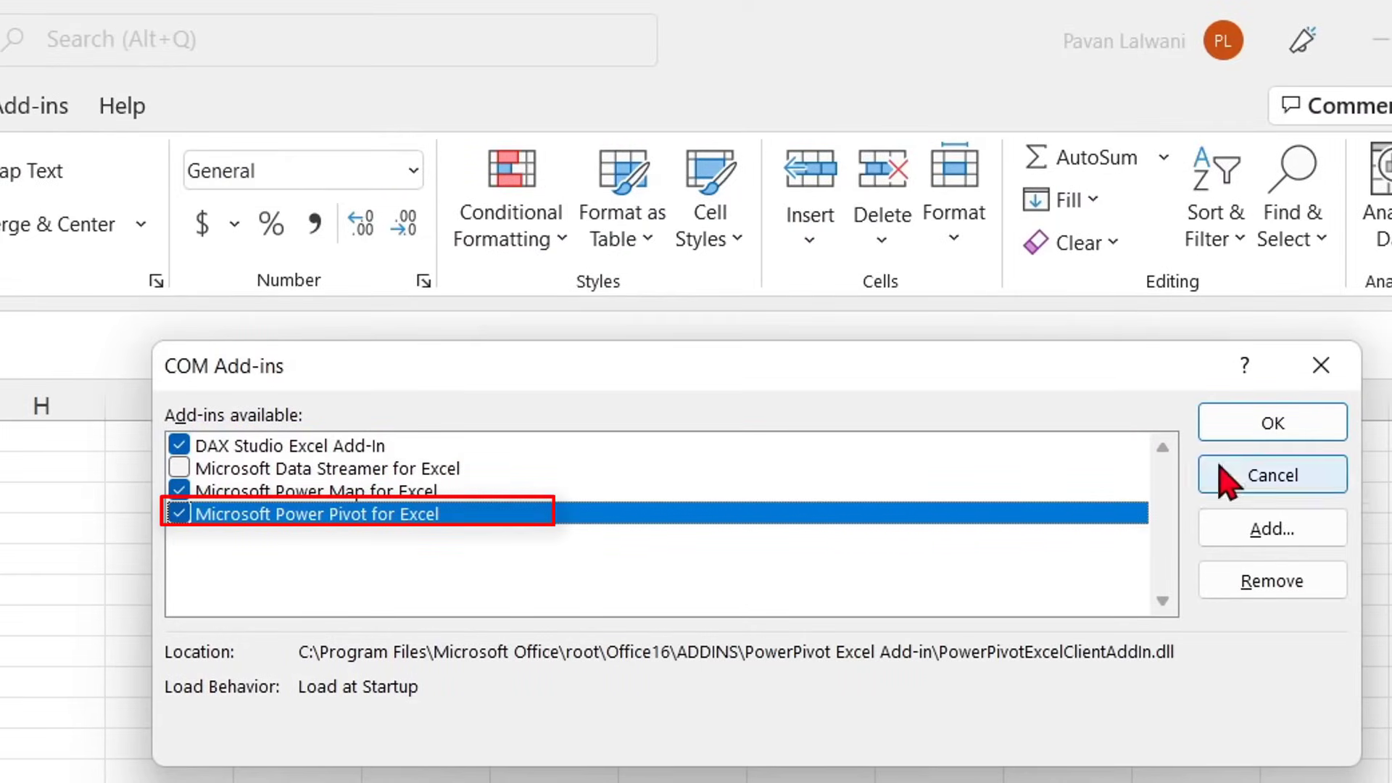
{"action": "left_click", "coordinate": [1273, 422]}
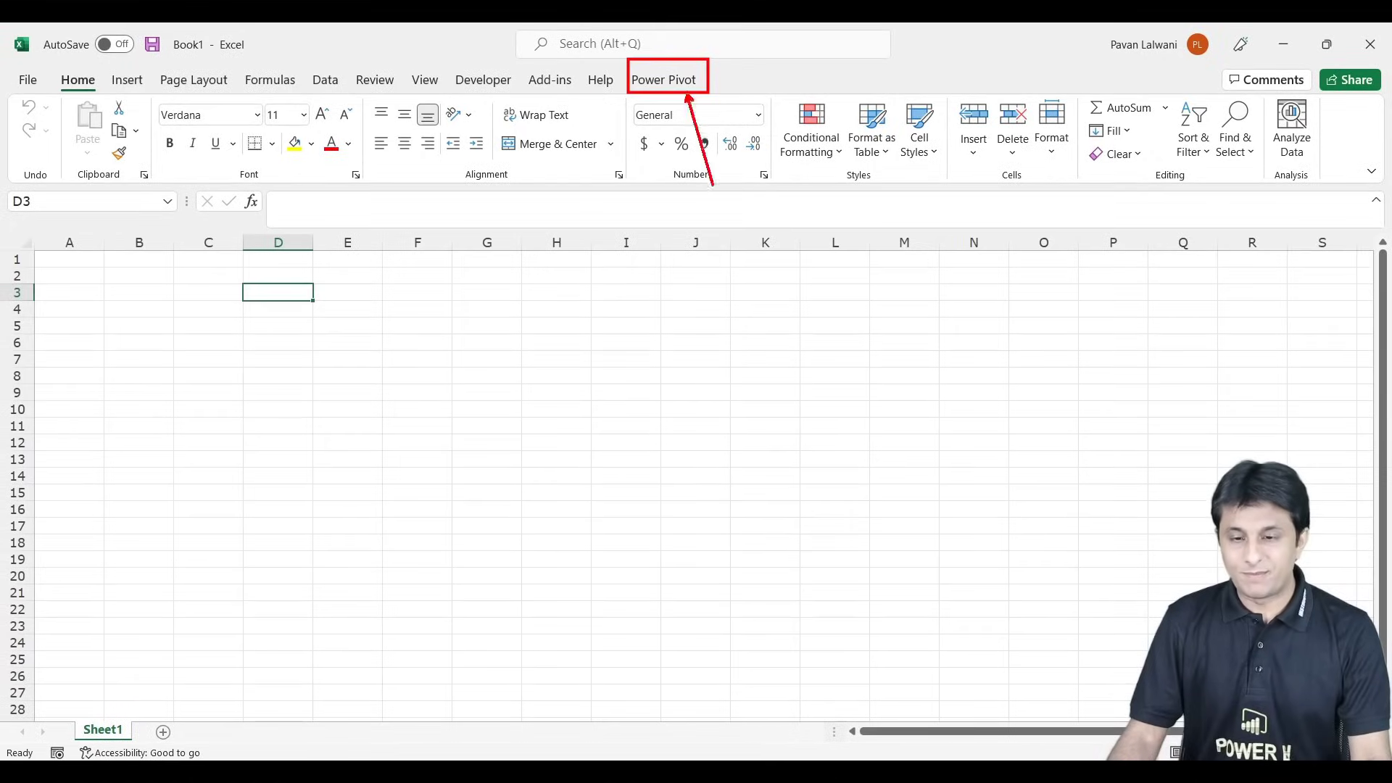
{"action": "left_click", "coordinate": [680, 86]}
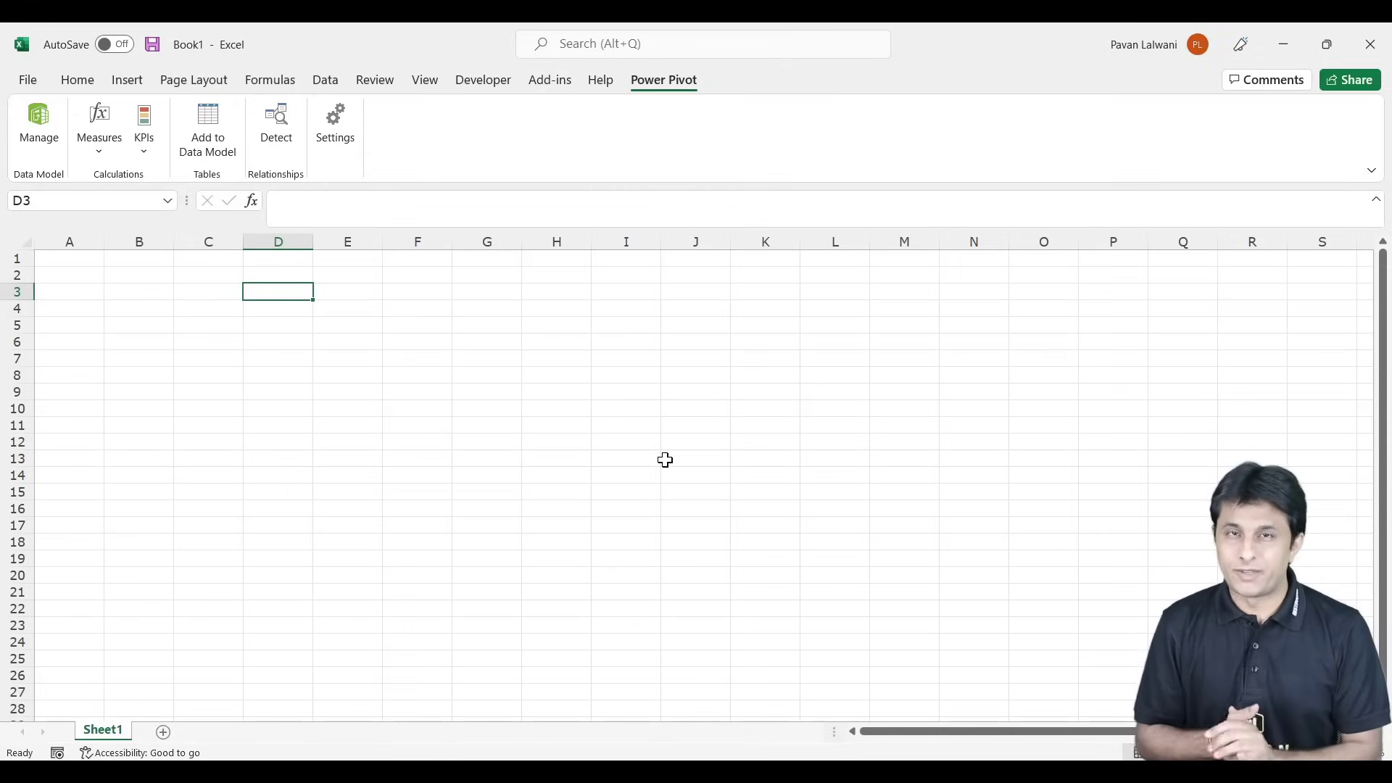
Step: Switch to the Section 1 folder in File Explorer and examine its Excel and CSV file types, including Products and Sales
{"action": "key", "text": "alt+Tab"}
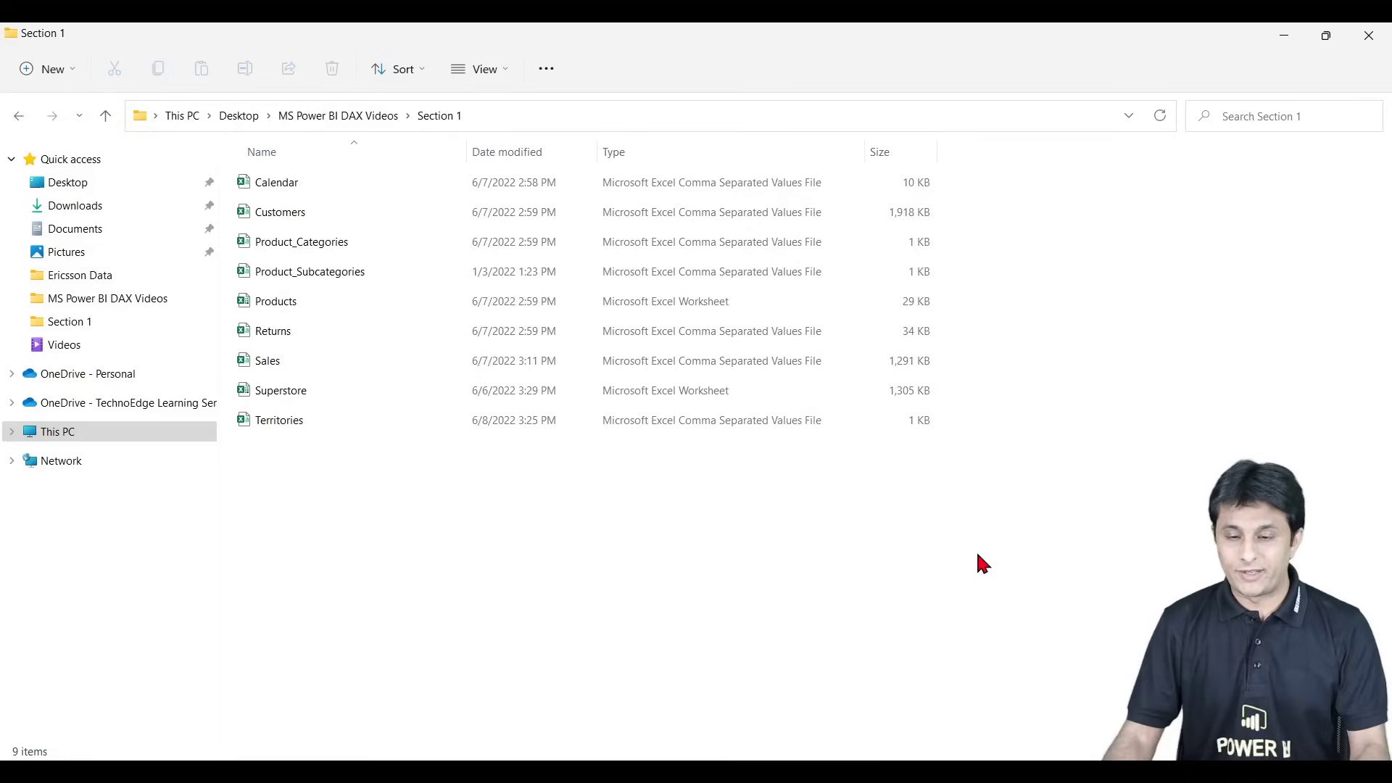
{"action": "left_click_drag", "start_coordinate": [587, 379], "coordinate": [747, 407]}
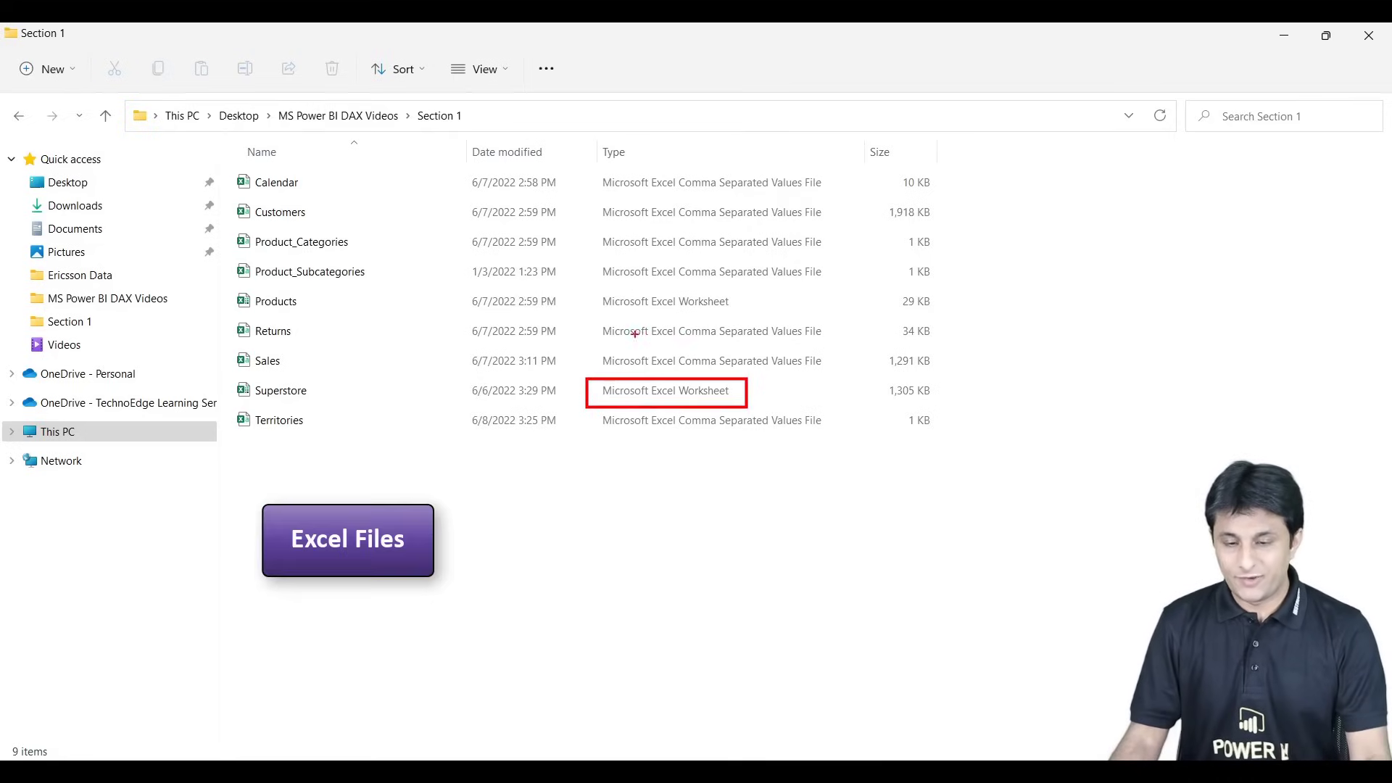
{"action": "left_click_drag", "start_coordinate": [588, 317], "coordinate": [785, 339]}
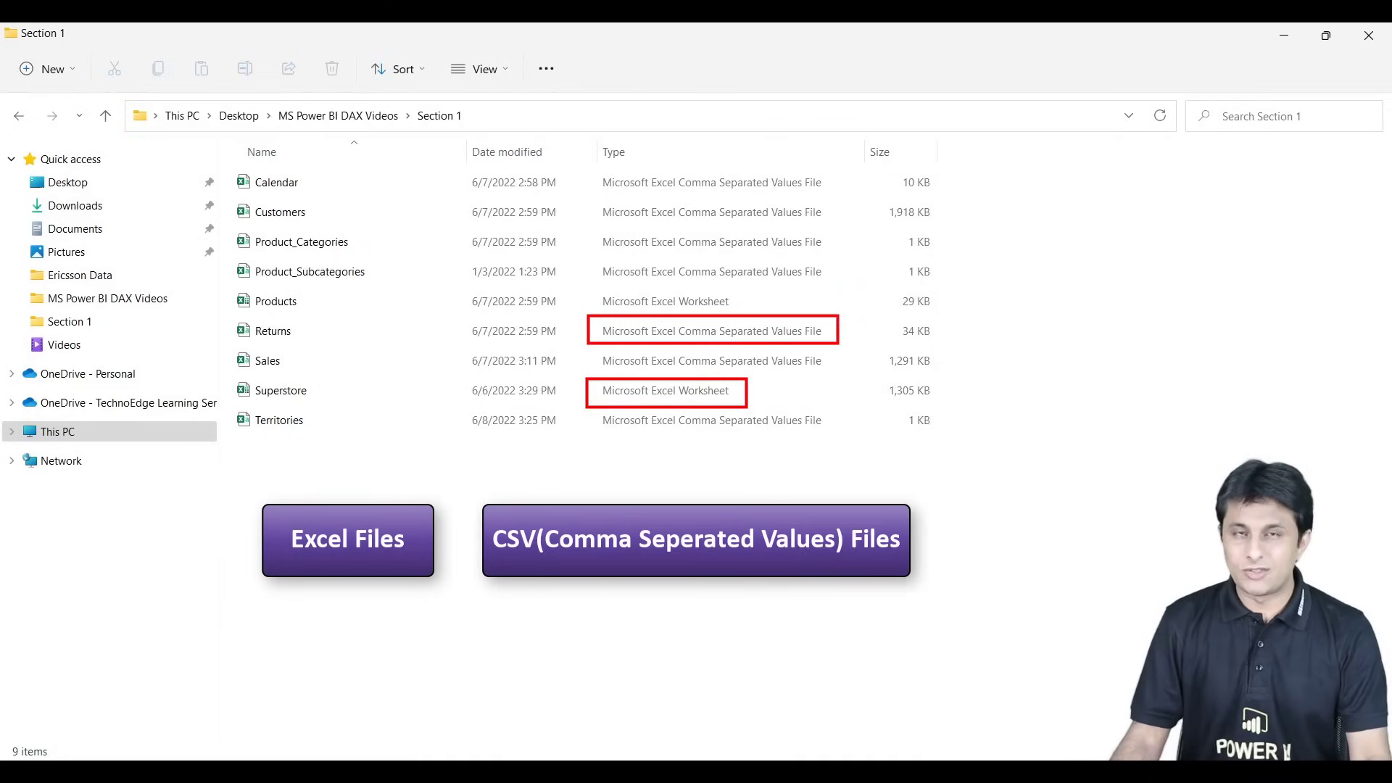
{"action": "left_click_drag", "start_coordinate": [721, 503], "coordinate": [694, 407]}
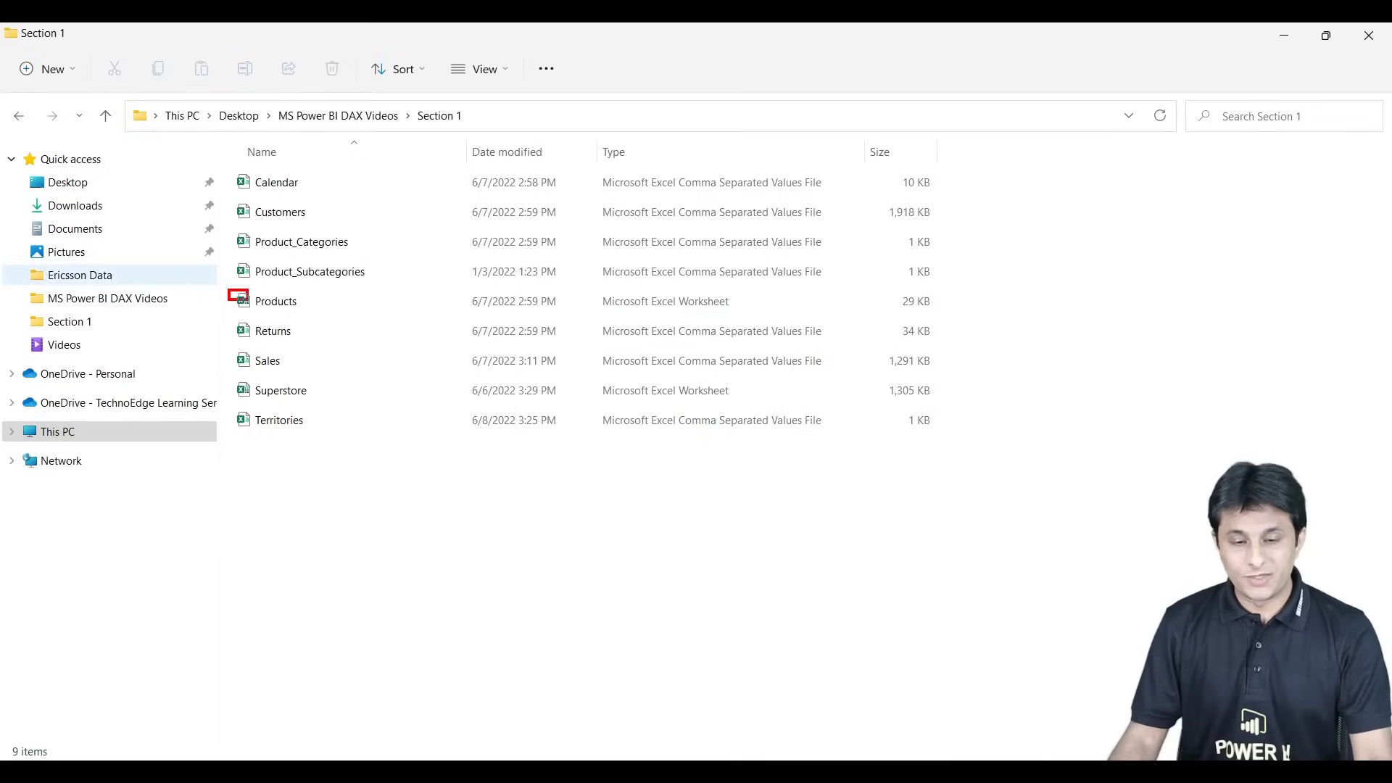
{"action": "left_click_drag", "start_coordinate": [252, 357], "coordinate": [291, 377]}
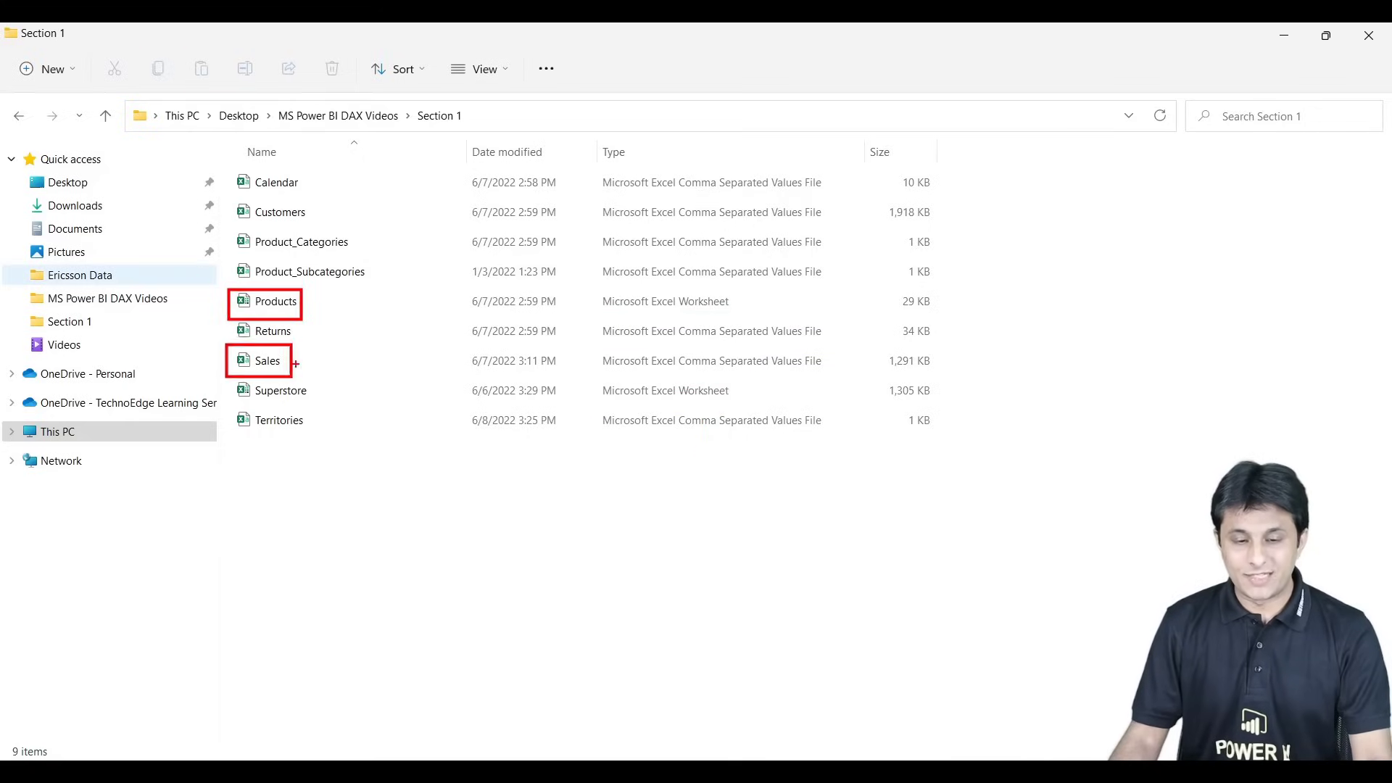
{"action": "left_click_drag", "start_coordinate": [295, 305], "coordinate": [409, 370]}
{"action": "left_click_drag", "start_coordinate": [284, 372], "coordinate": [378, 500]}
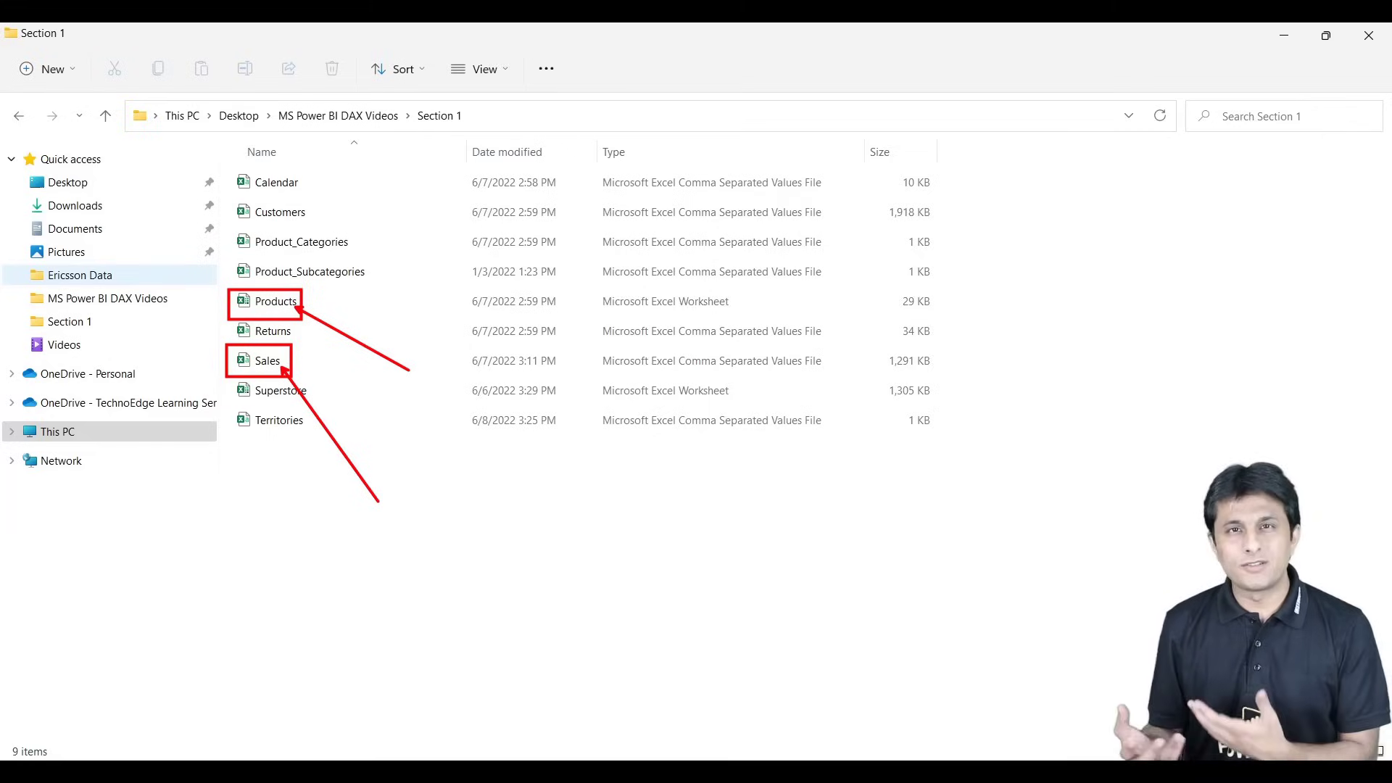
{"action": "key", "text": "Escape"}
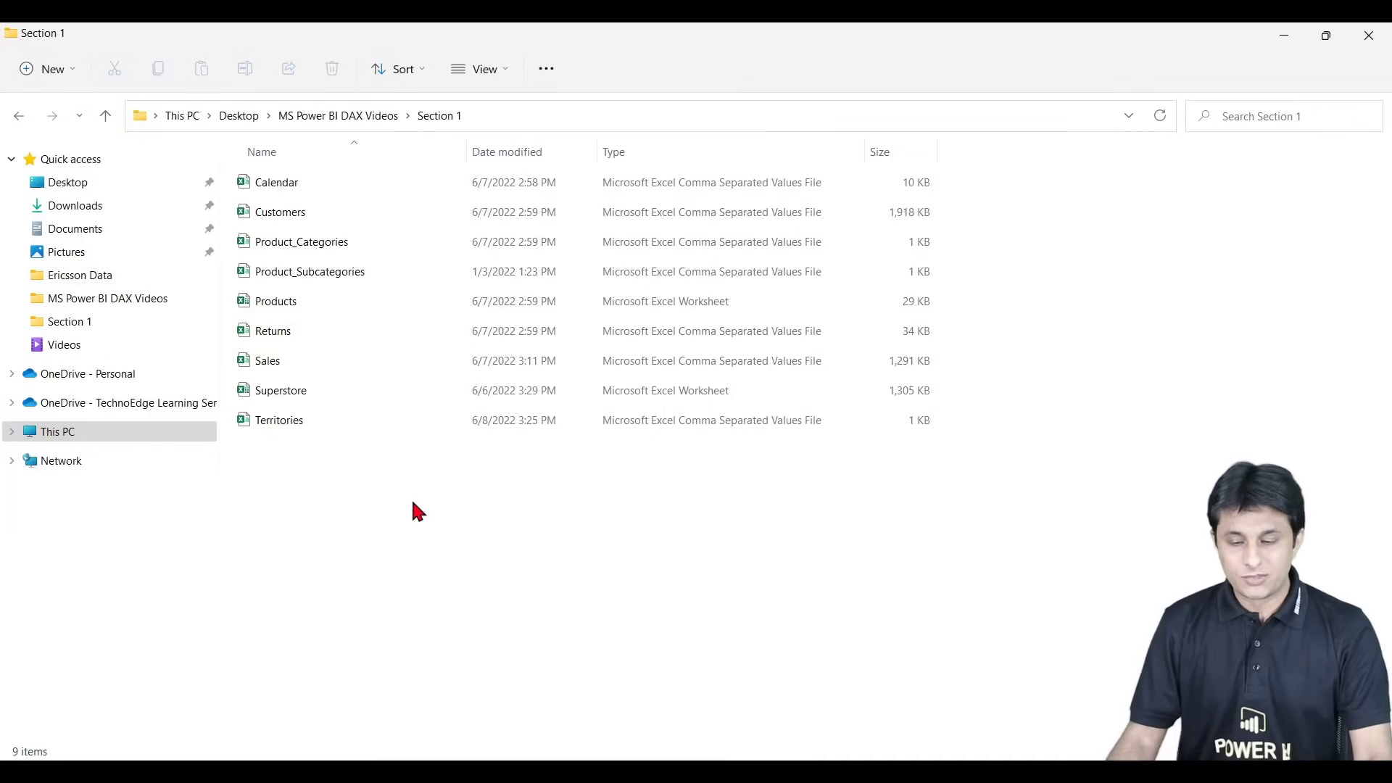
Step: Open the Products and Sales files and arrange the Sales window at full width below the visible Products rows
{"action": "double_click", "coordinate": [276, 312]}
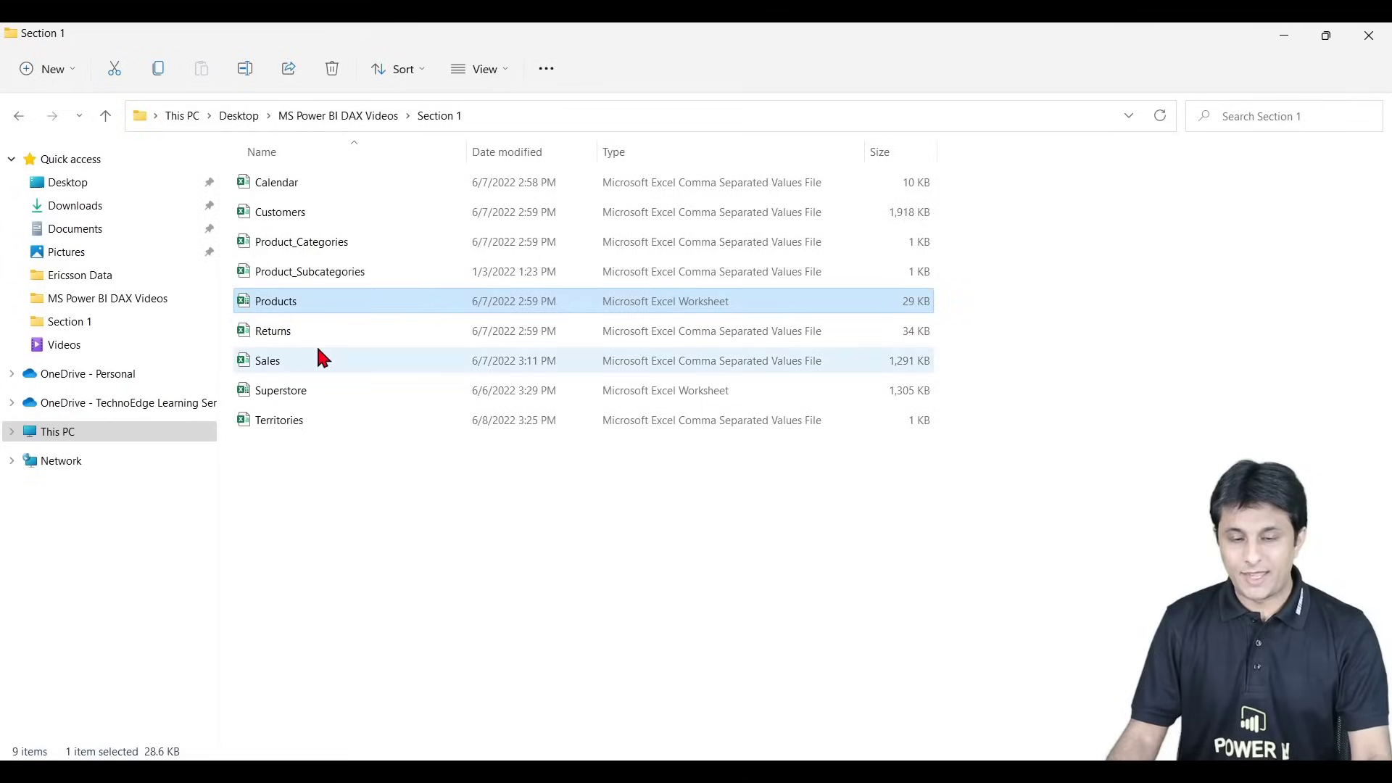
{"action": "left_click", "coordinate": [307, 361]}
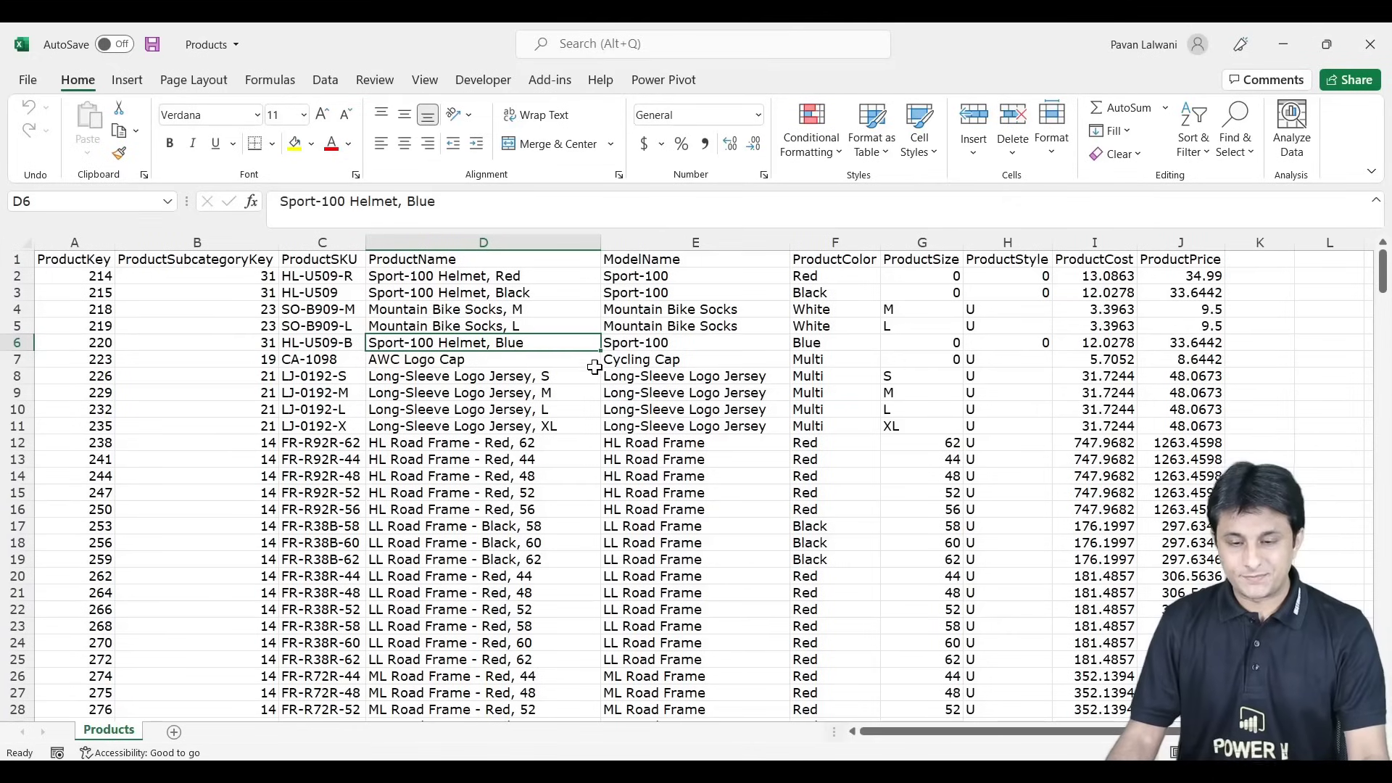
{"action": "left_click_drag", "start_coordinate": [360, 80], "coordinate": [297, 396]}
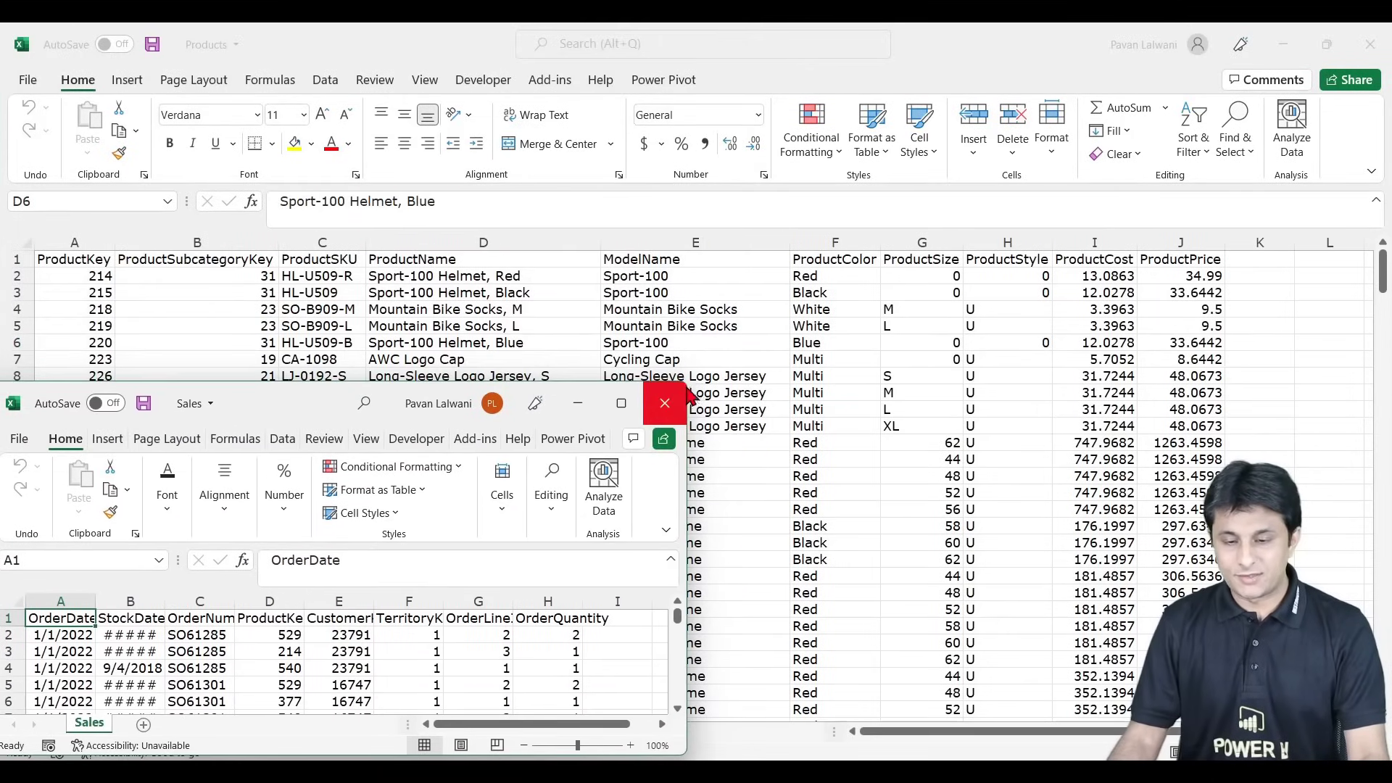
{"action": "left_click_drag", "start_coordinate": [685, 383], "coordinate": [1384, 395]}
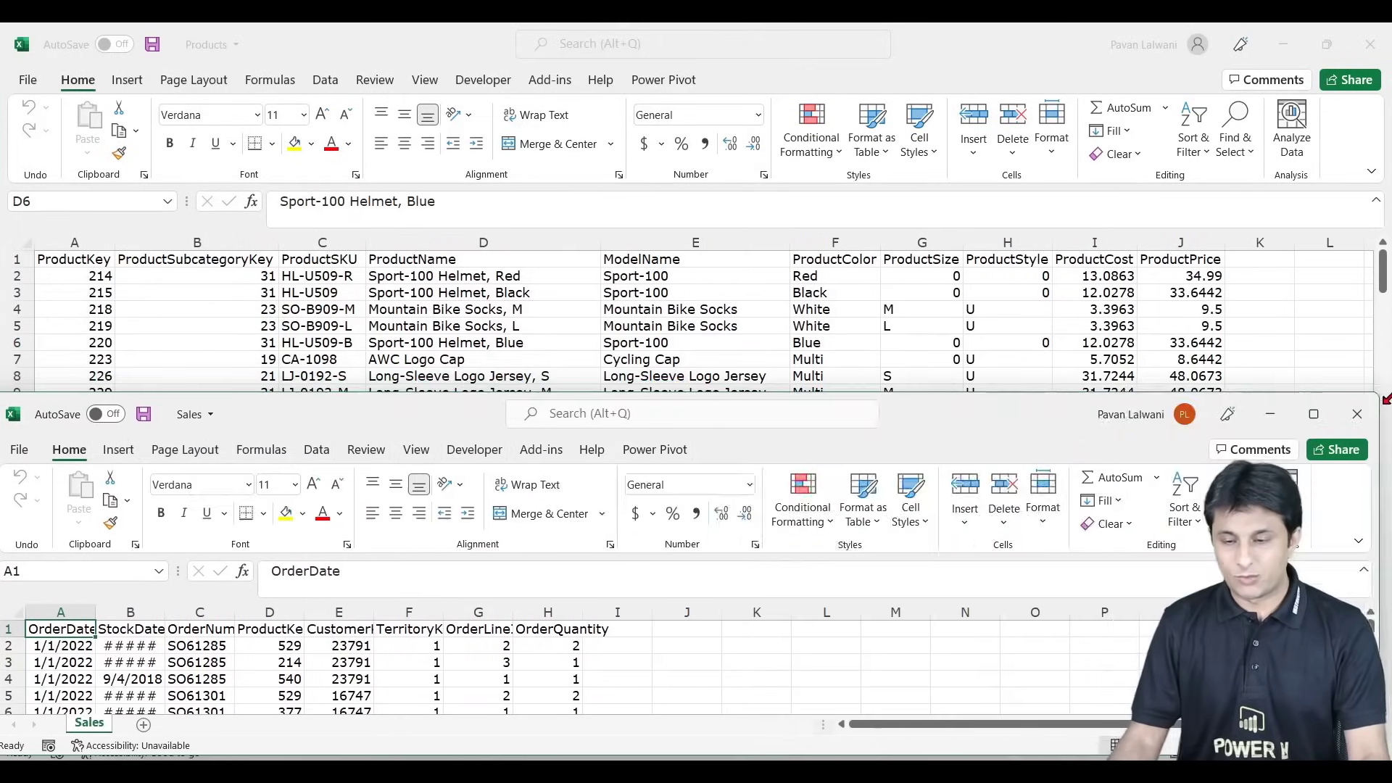
Step: Auto-fit all column widths in the Sales sheet to their contents
{"action": "key", "text": "ctrl+a"}
{"action": "double_click", "coordinate": [861, 612]}
{"action": "left_click", "coordinate": [486, 650]}
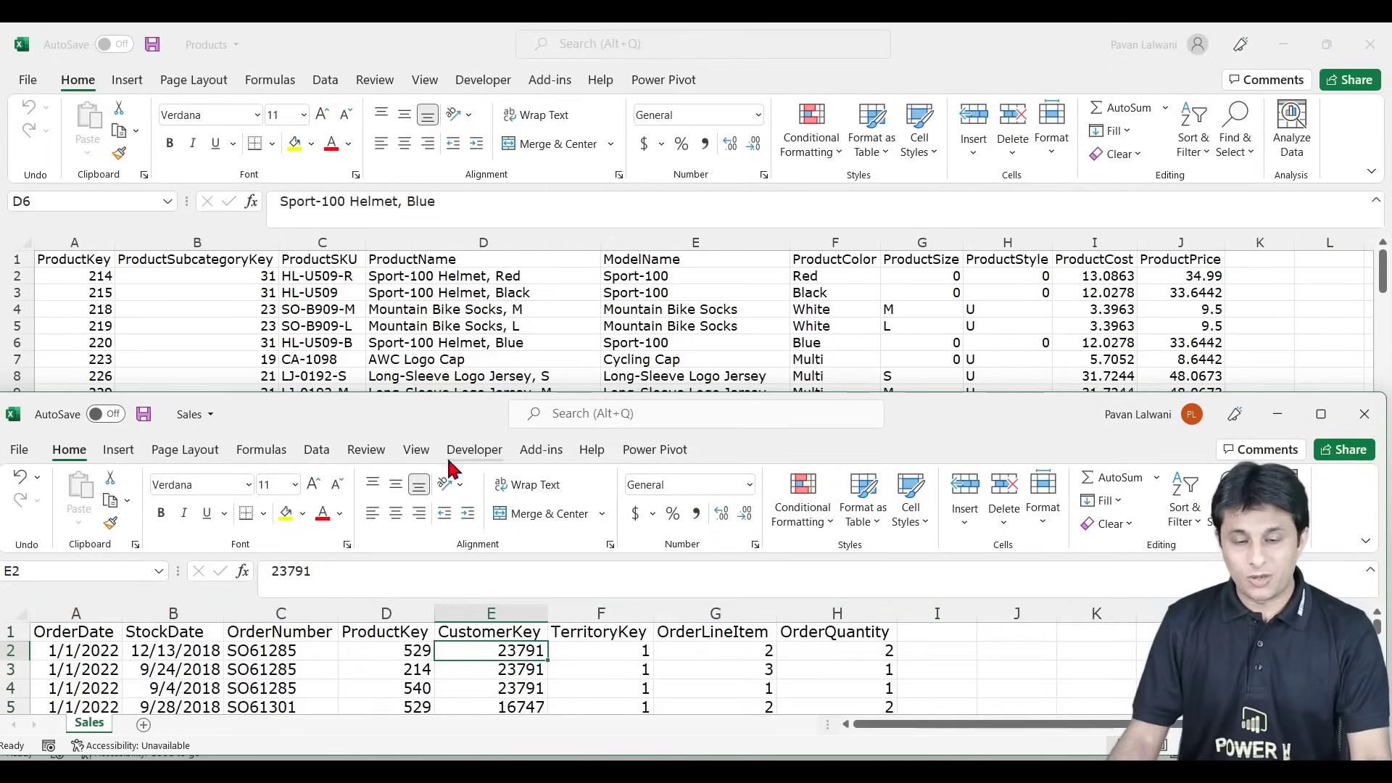
Step: Compare the Products and Sales tables, examining the shared ProductKey column and the ProductPrice, ProductColor and OrderQuantity columns
{"action": "left_click_drag", "start_coordinate": [22, 239], "coordinate": [116, 273]}
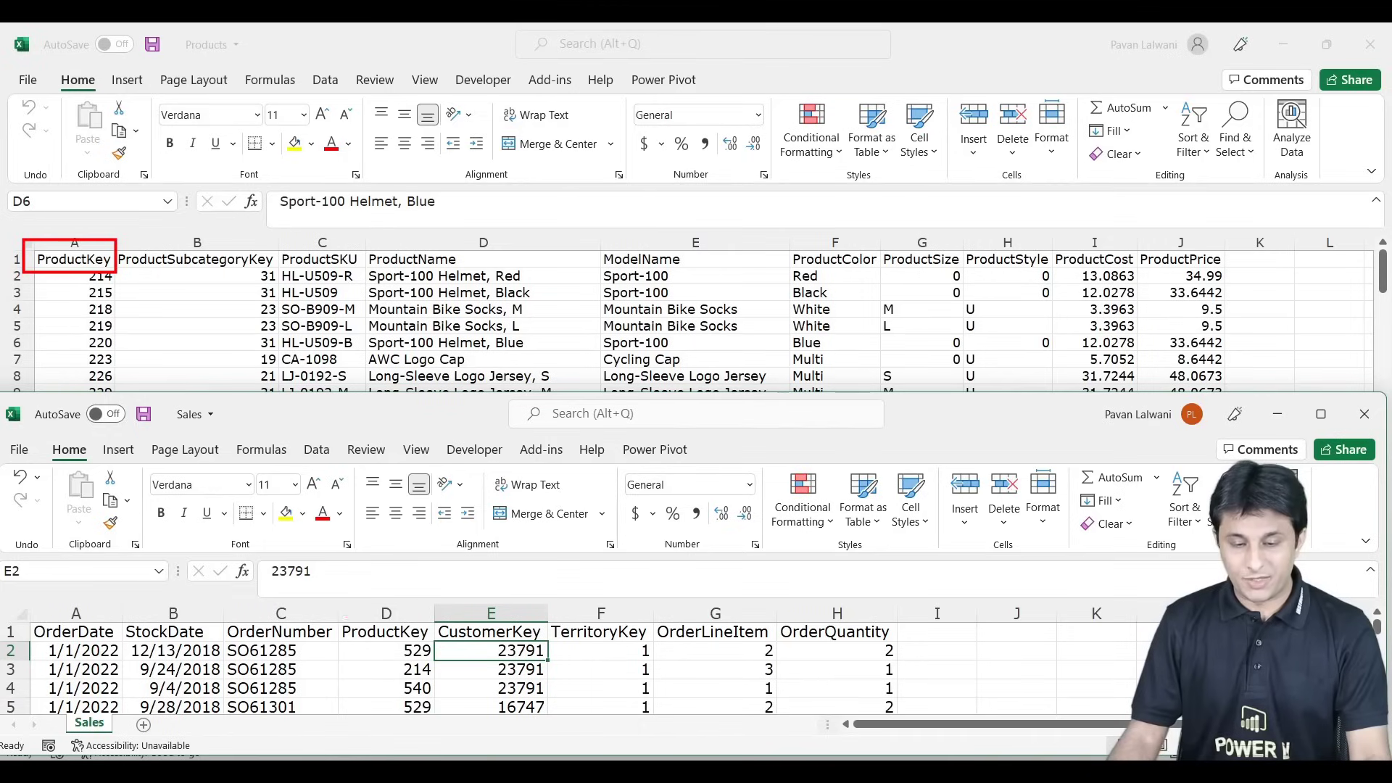
{"action": "mouse_move", "coordinate": [337, 613]}
{"action": "left_mouse_down"}
{"action": "mouse_move", "coordinate": [439, 644]}
{"action": "mouse_move", "coordinate": [105, 267]}
{"action": "left_mouse_up"}
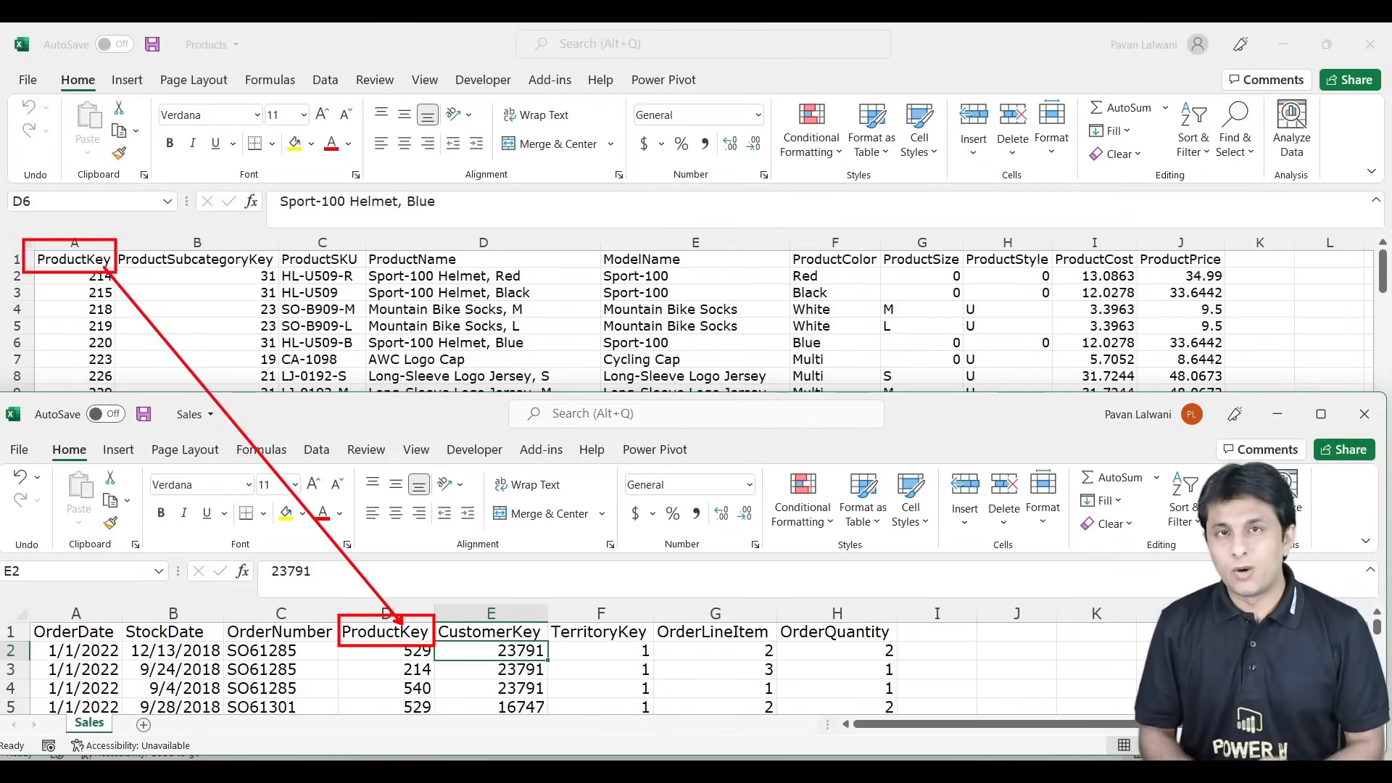
{"action": "mouse_move", "coordinate": [165, 32]}
{"action": "left_mouse_down"}
{"action": "mouse_move", "coordinate": [249, 68]}
{"action": "mouse_move", "coordinate": [183, 388]}
{"action": "mouse_move", "coordinate": [185, 400]}
{"action": "mouse_move", "coordinate": [216, 395]}
{"action": "left_mouse_up"}
{"action": "left_click_drag", "start_coordinate": [150, 395], "coordinate": [230, 425]}
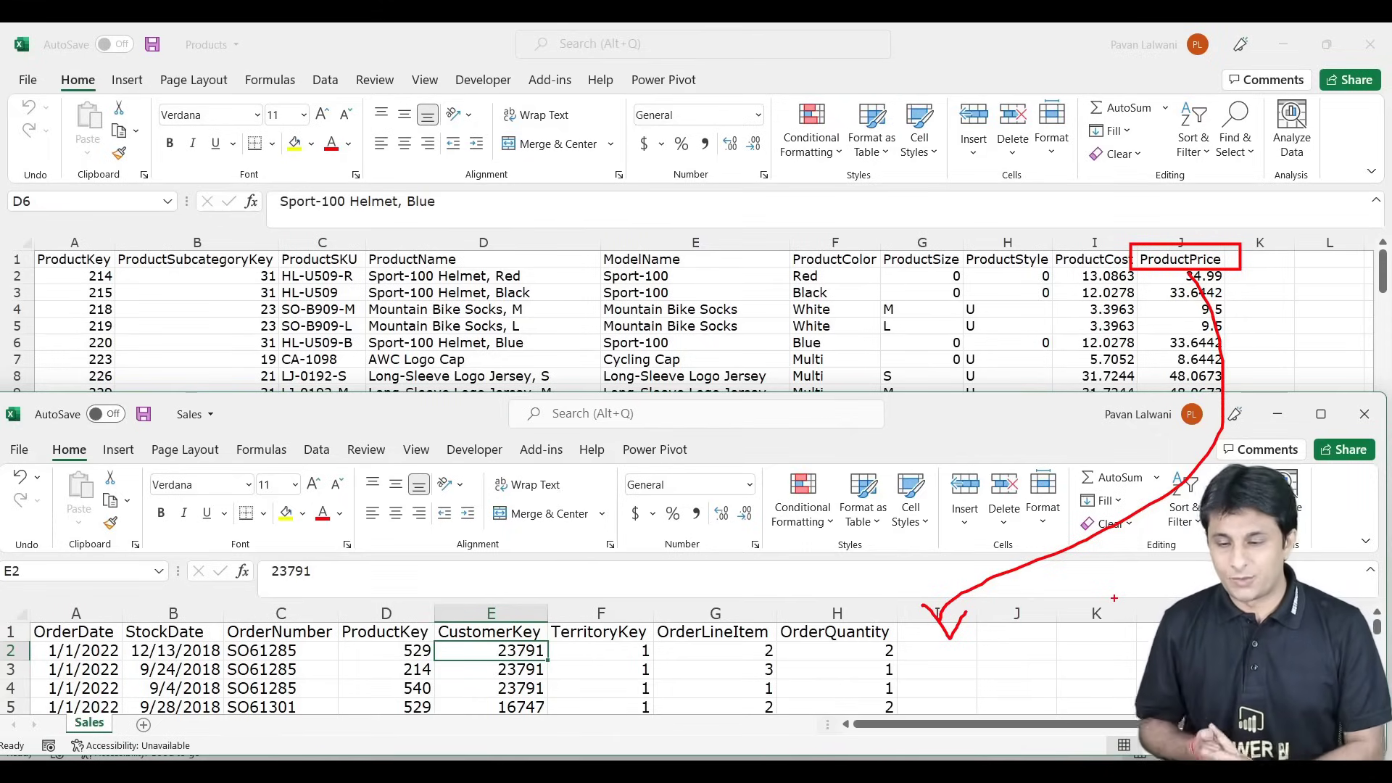
{"action": "left_click", "coordinate": [601, 631]}
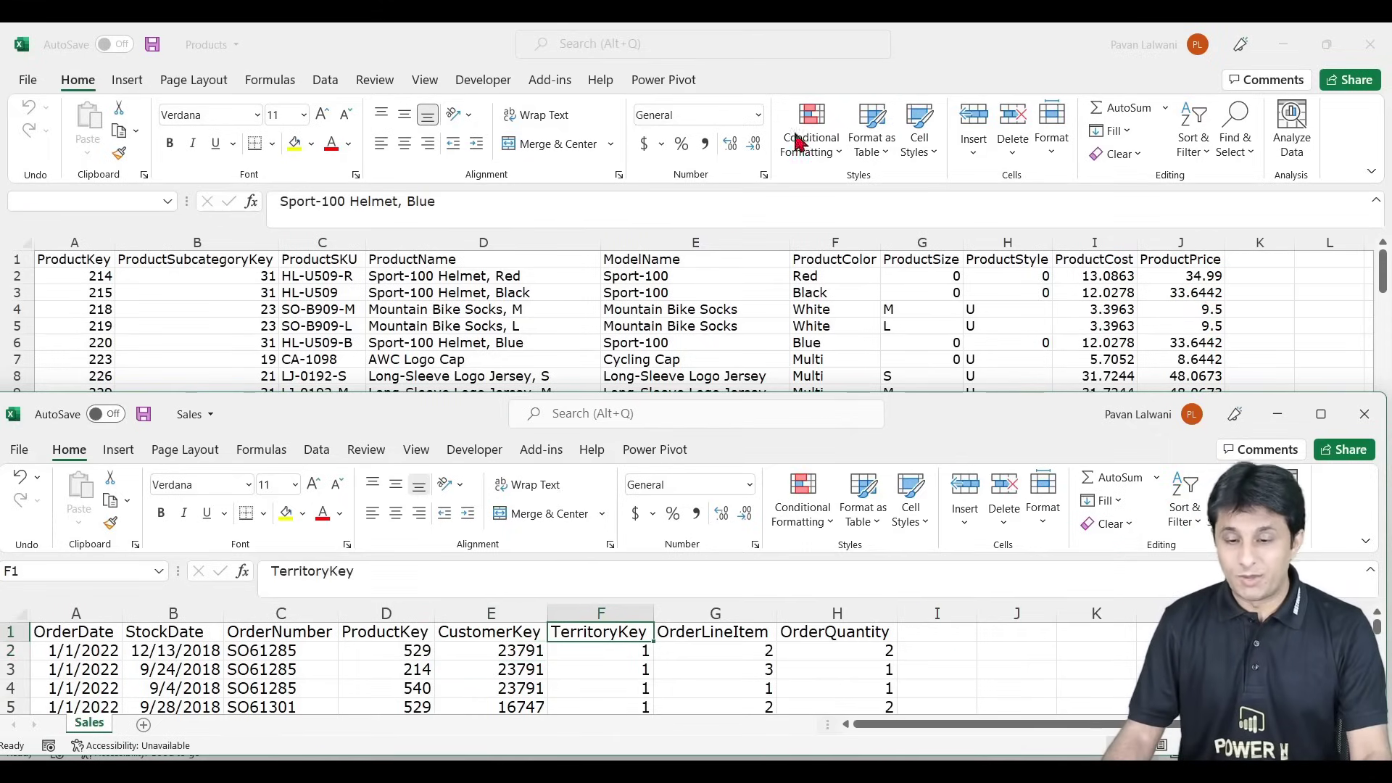
{"action": "mouse_move", "coordinate": [782, 241]}
{"action": "left_mouse_down"}
{"action": "mouse_move", "coordinate": [918, 262]}
{"action": "mouse_move", "coordinate": [748, 473]}
{"action": "mouse_move", "coordinate": [735, 574]}
{"action": "mouse_move", "coordinate": [894, 658]}
{"action": "left_mouse_up"}
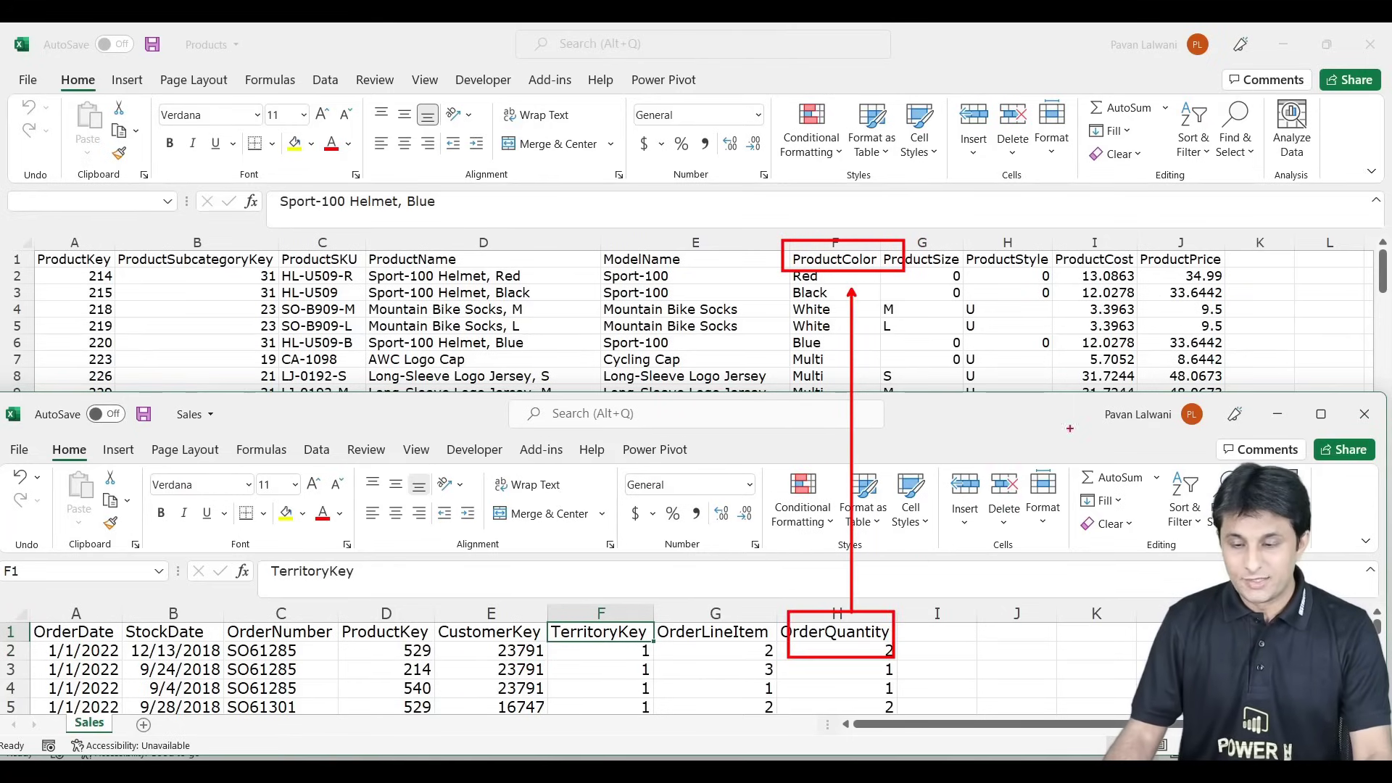
{"action": "mouse_move", "coordinate": [1191, 264]}
{"action": "left_mouse_down"}
{"action": "mouse_move", "coordinate": [1199, 323]}
{"action": "mouse_move", "coordinate": [1000, 483]}
{"action": "mouse_move", "coordinate": [948, 616]}
{"action": "left_mouse_up"}
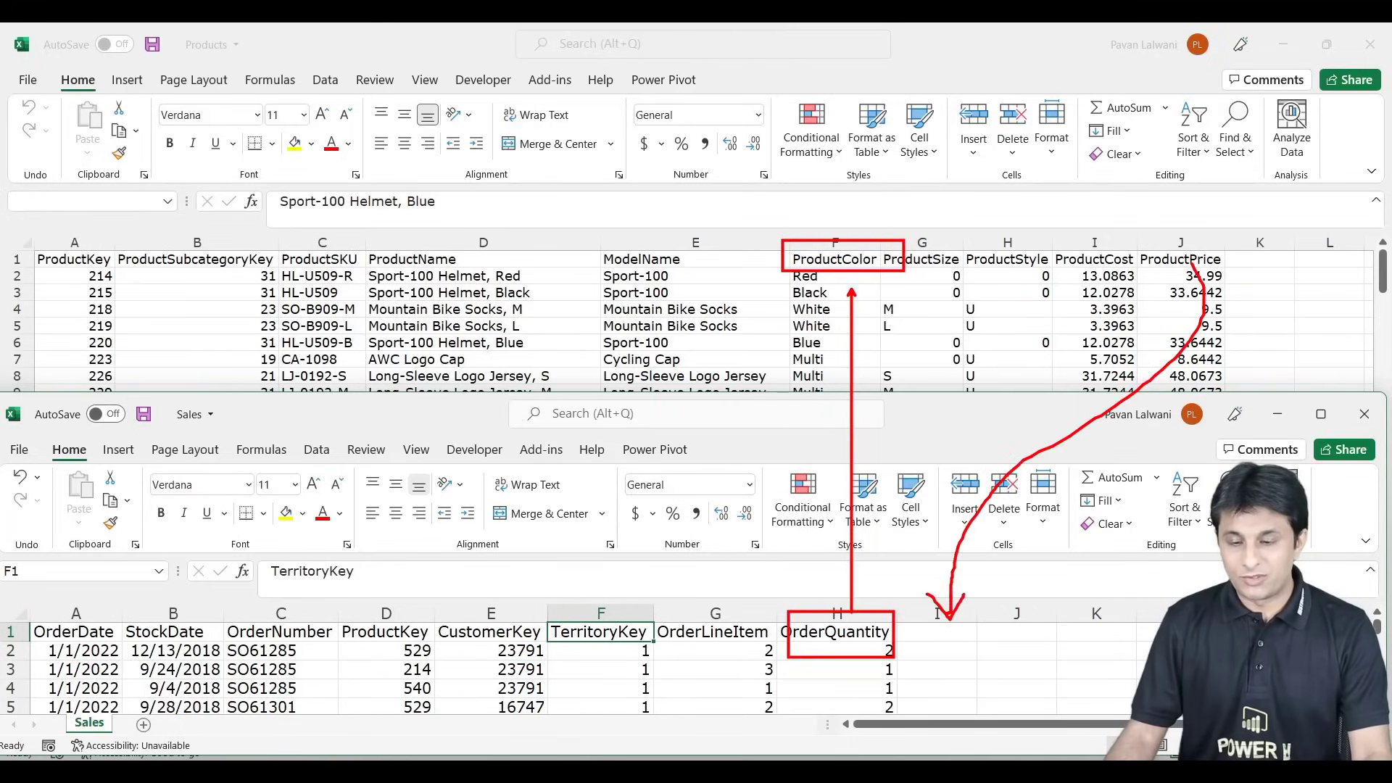
Step: Close the Products and Sales workbooks without saving changes
{"action": "key", "text": "Escape"}
{"action": "key", "text": "alt+Tab"}
{"action": "left_click", "coordinate": [1370, 44]}
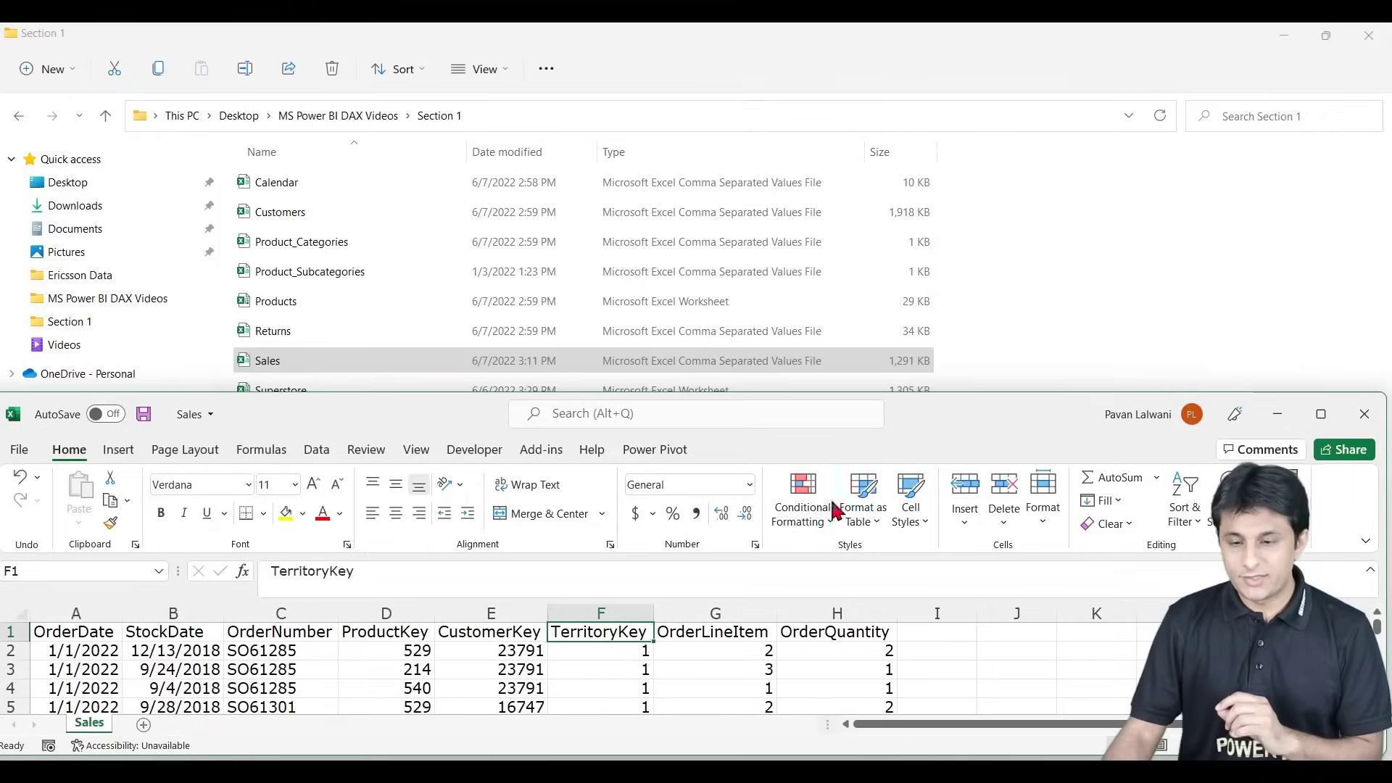
{"action": "left_click", "coordinate": [1355, 429]}
{"action": "key", "text": "n"}
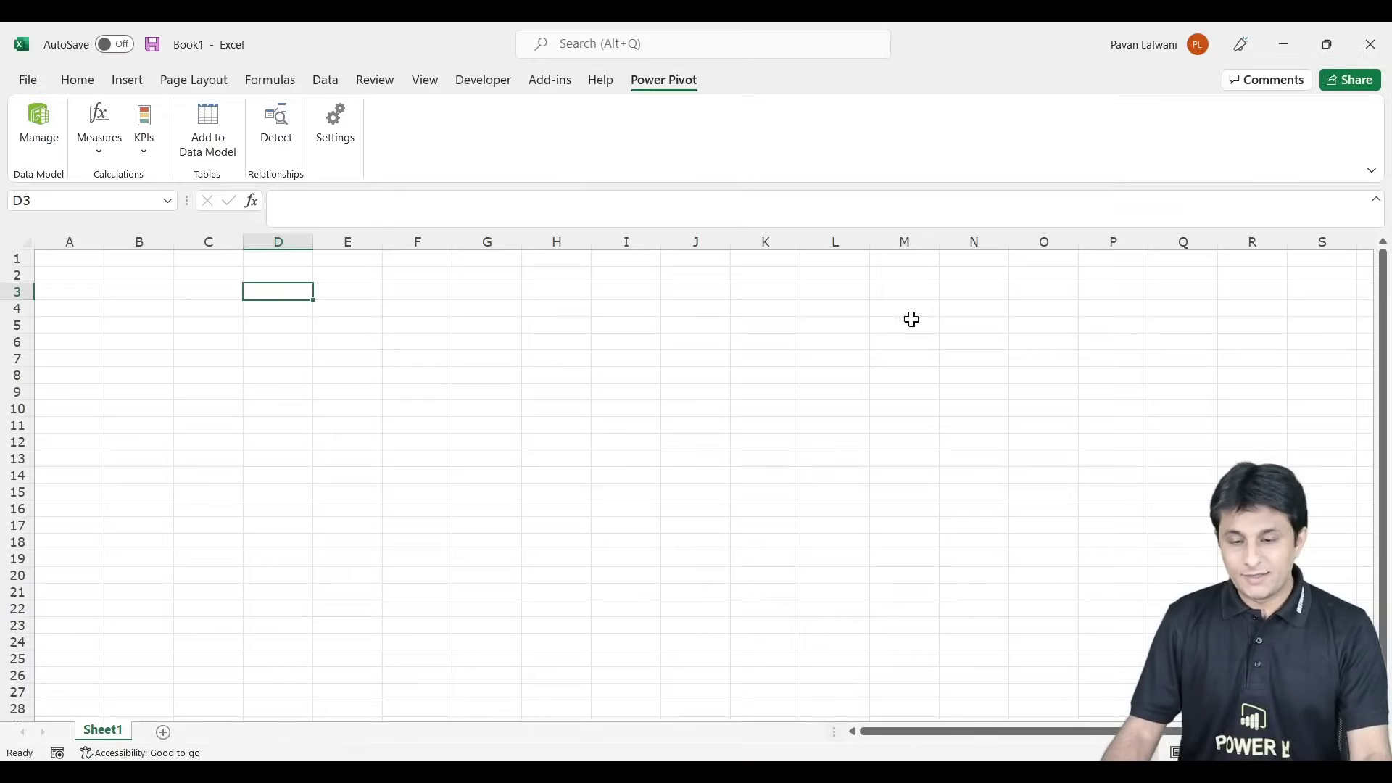
{"action": "key", "text": "alt+Tab"}
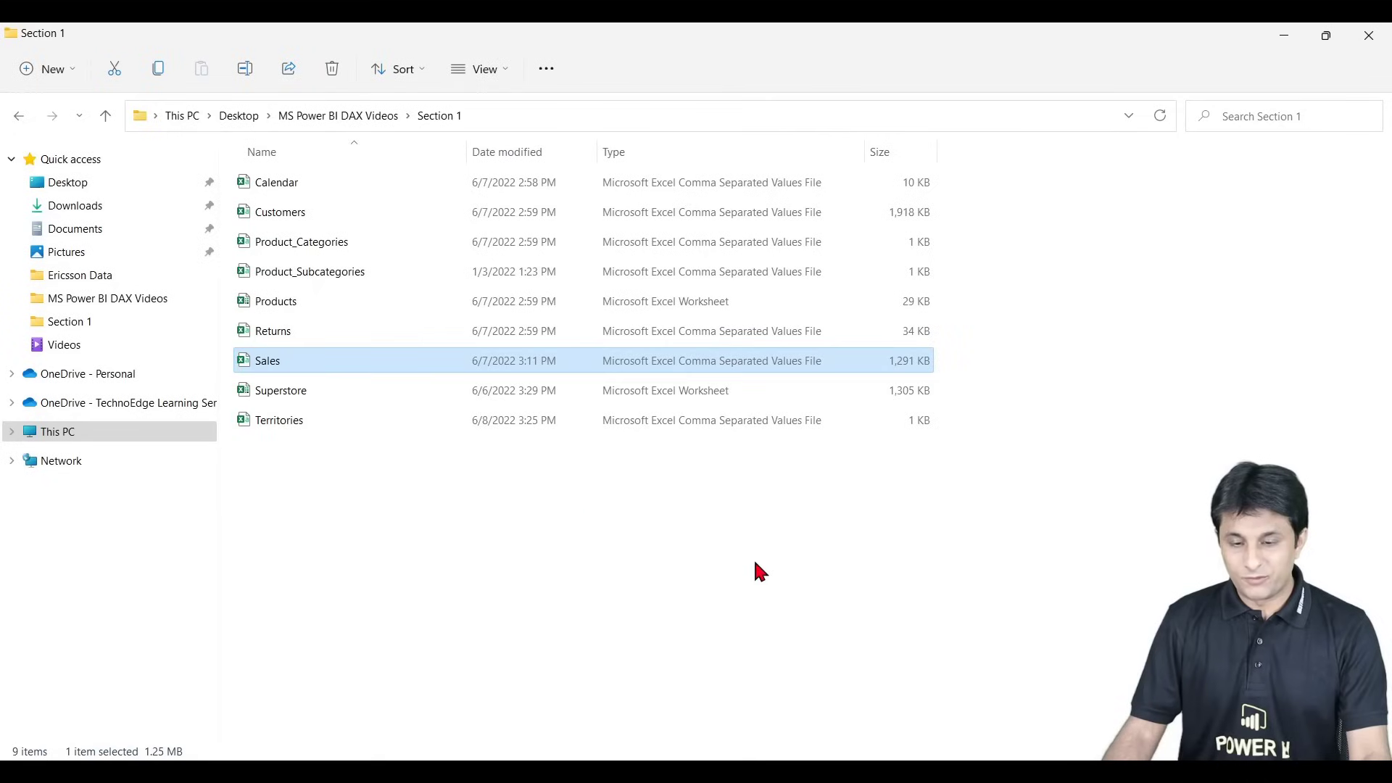
{"action": "mouse_move", "coordinate": [230, 343]}
{"action": "left_mouse_down"}
{"action": "mouse_move", "coordinate": [693, 388]}
{"action": "mouse_move", "coordinate": [857, 384]}
{"action": "mouse_move", "coordinate": [837, 374]}
{"action": "left_mouse_up"}
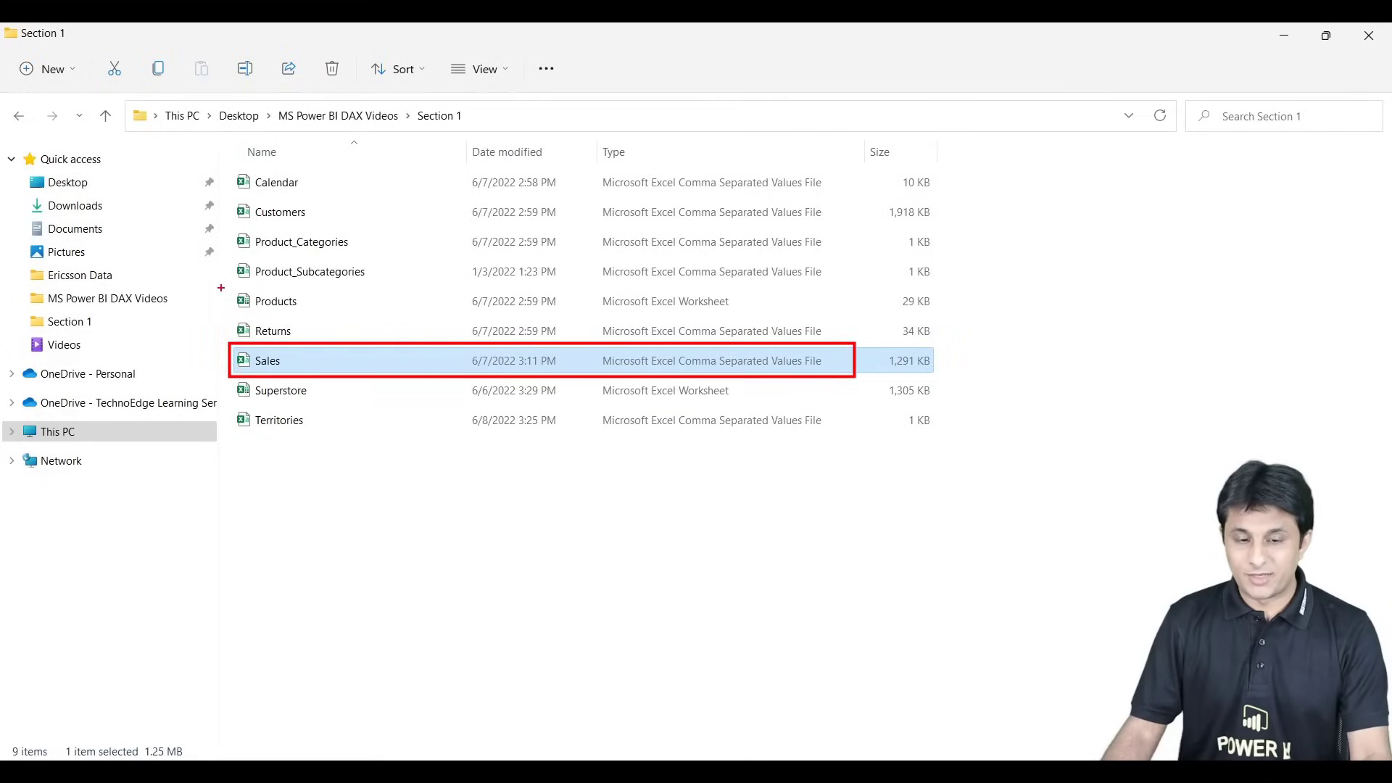
{"action": "mouse_move", "coordinate": [220, 288]}
{"action": "left_mouse_down"}
{"action": "mouse_move", "coordinate": [703, 333]}
{"action": "mouse_move", "coordinate": [764, 334]}
{"action": "mouse_move", "coordinate": [763, 319]}
{"action": "left_mouse_up"}
{"action": "left_click_drag", "start_coordinate": [761, 313], "coordinate": [911, 250]}
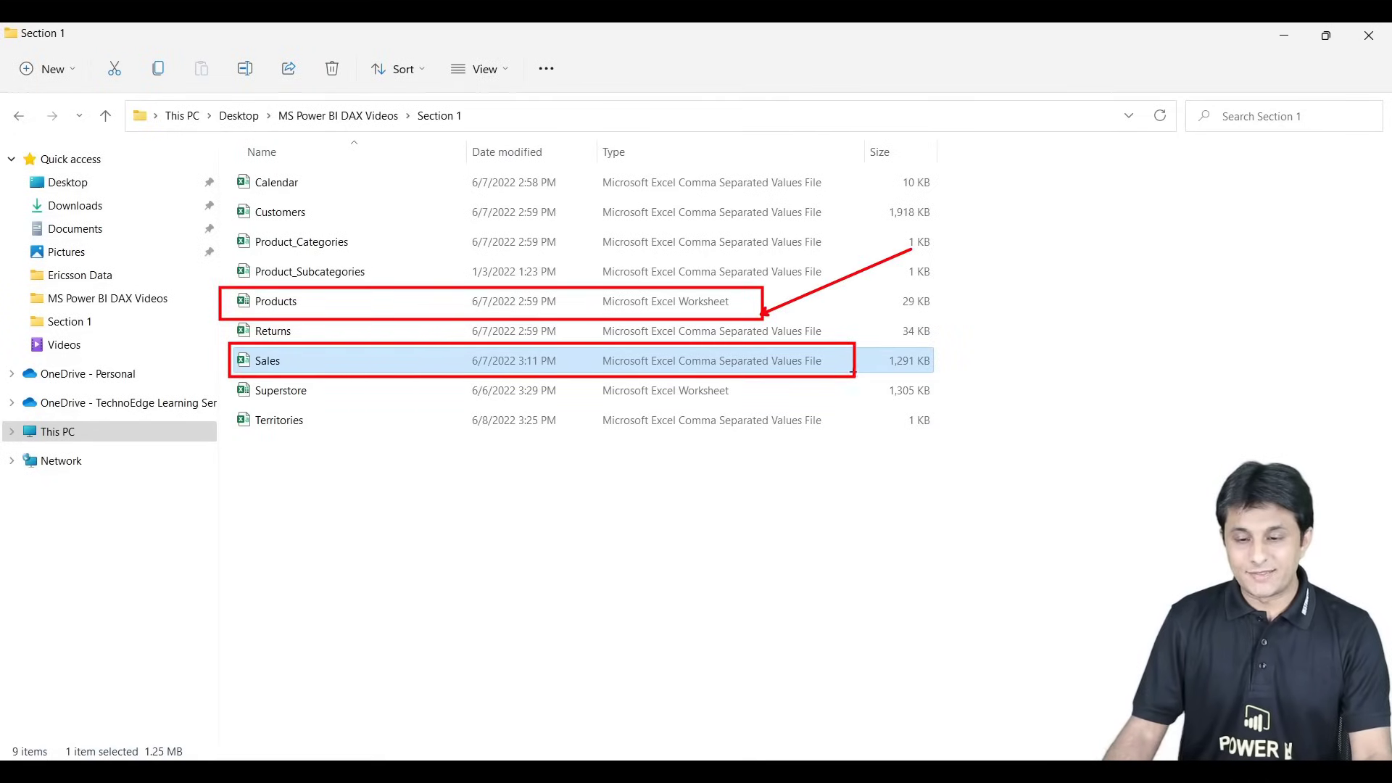
{"action": "left_click_drag", "start_coordinate": [833, 378], "coordinate": [966, 529]}
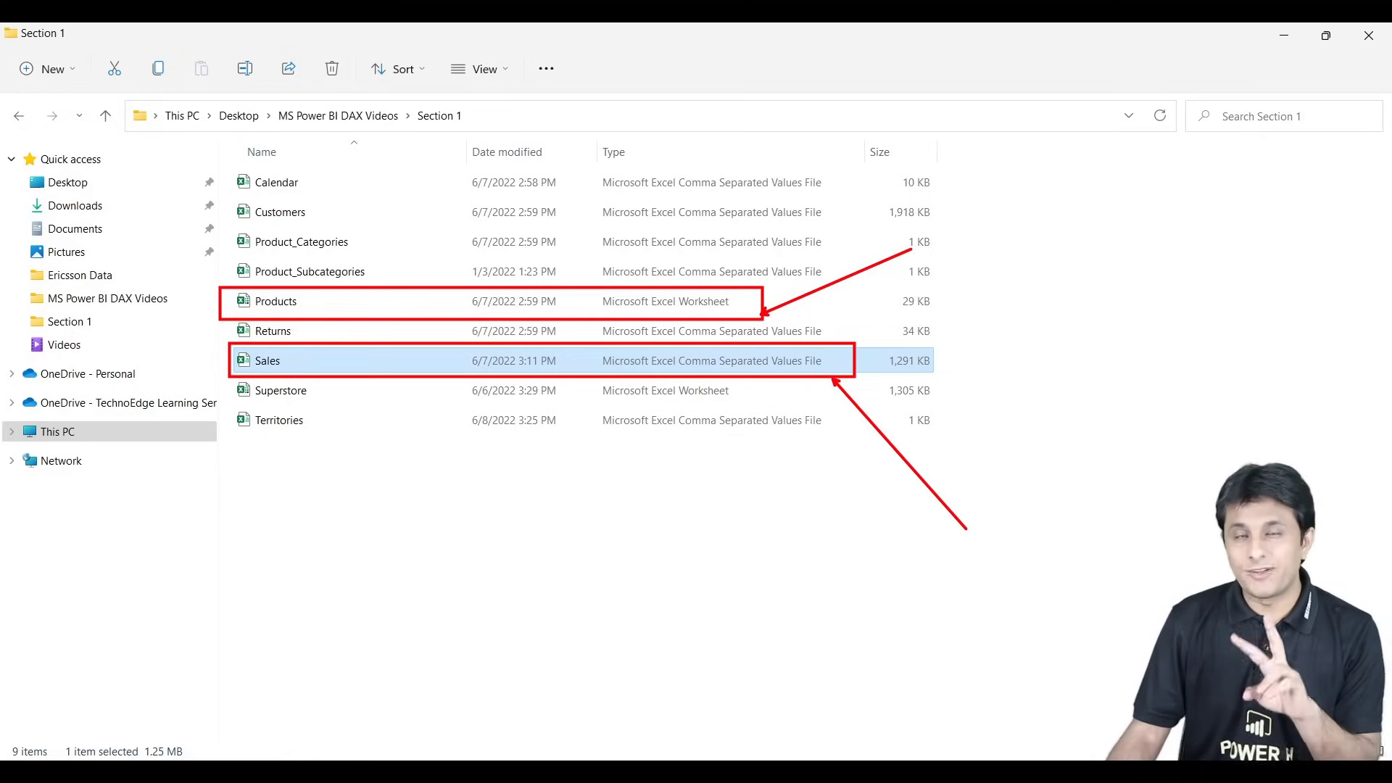
{"action": "key", "text": "Escape"}
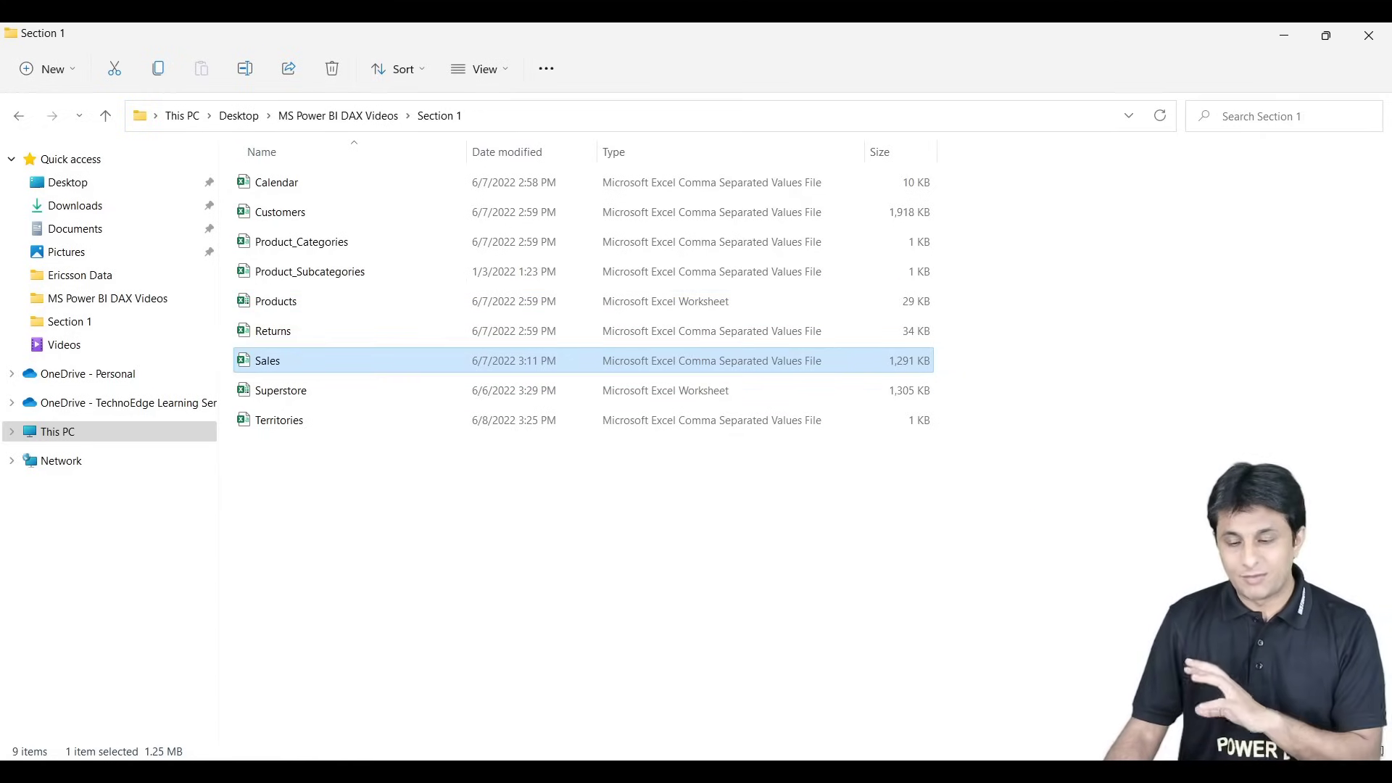
{"action": "key", "text": "alt+Tab"}
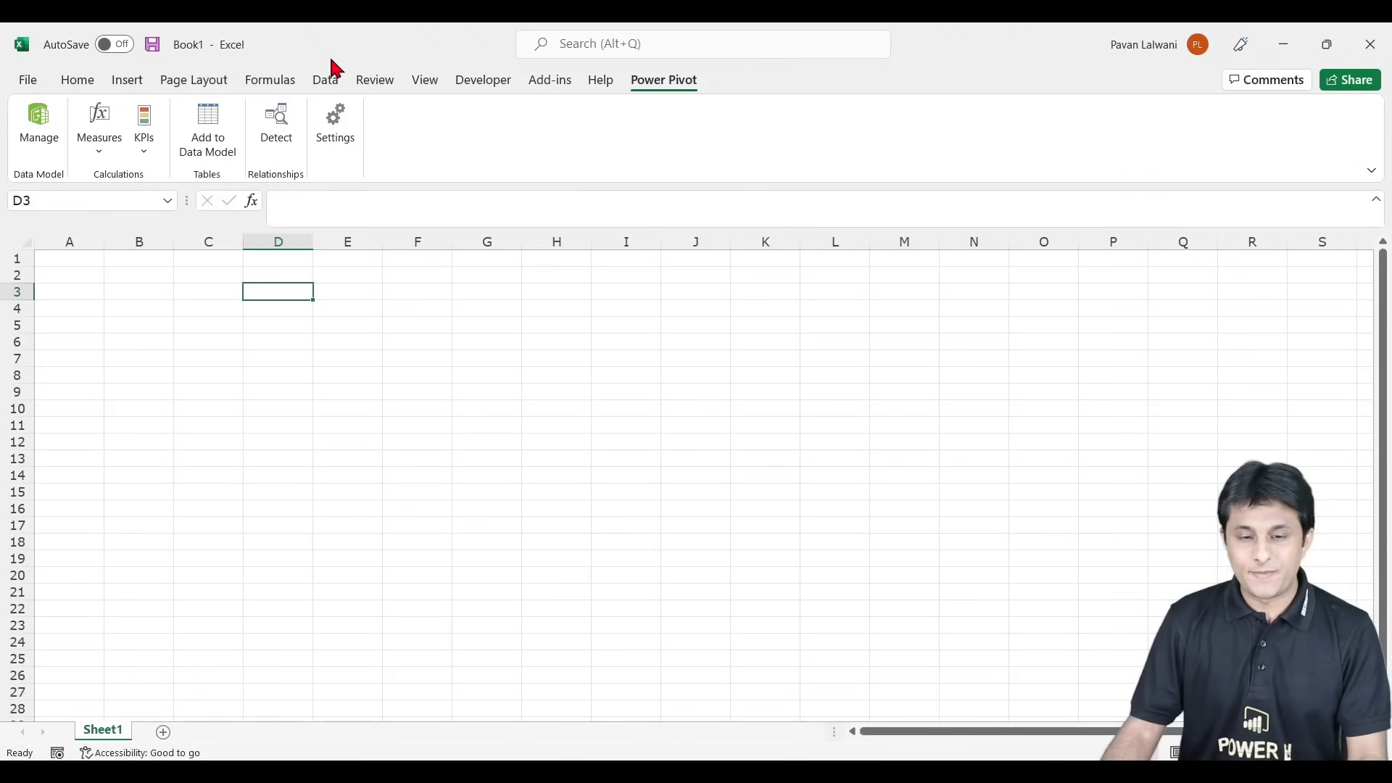
Step: Begin importing the Products Excel workbook, reaching it through the Section 1 folder path copied from File Explorer
{"action": "left_click", "coordinate": [325, 79]}
{"action": "left_click", "coordinate": [36, 134]}
{"action": "mouse_move", "coordinate": [130, 184]}
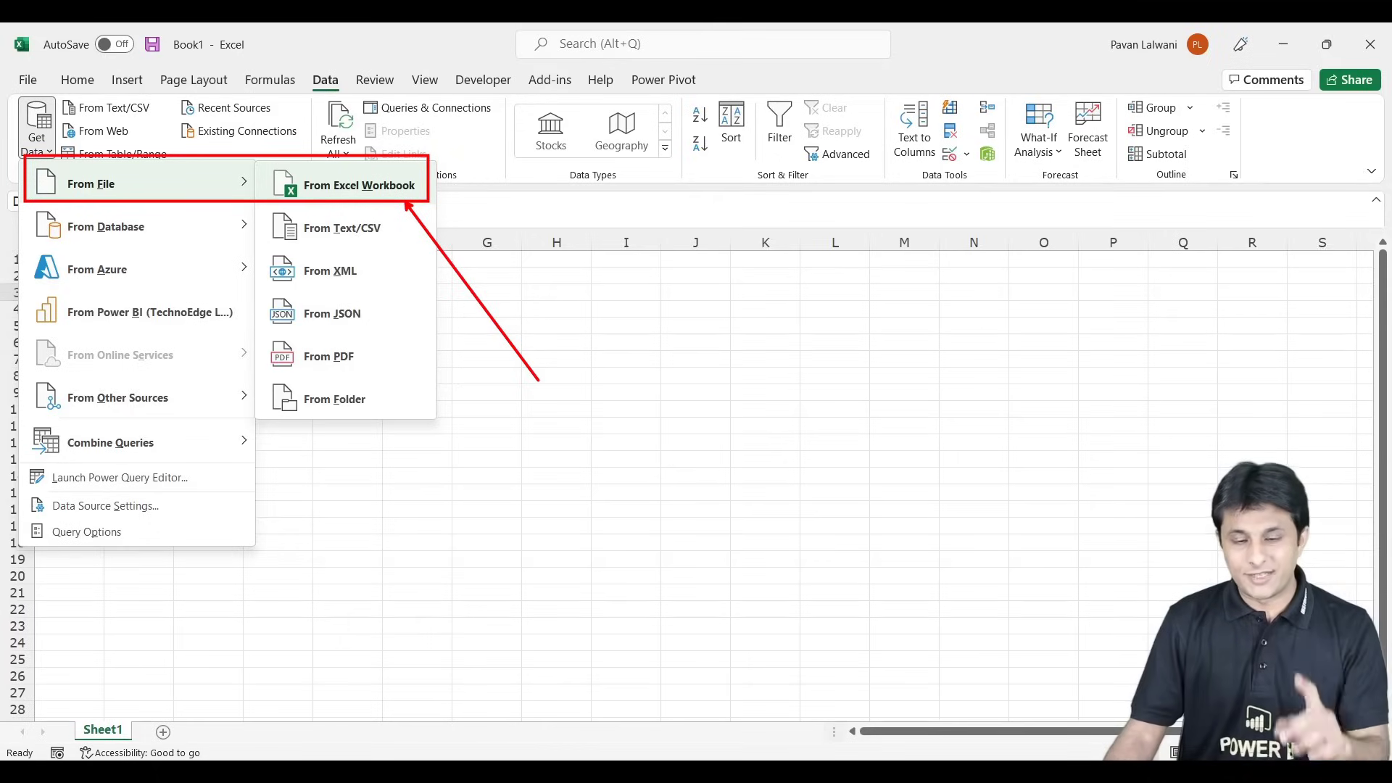
{"action": "key", "text": "Escape"}
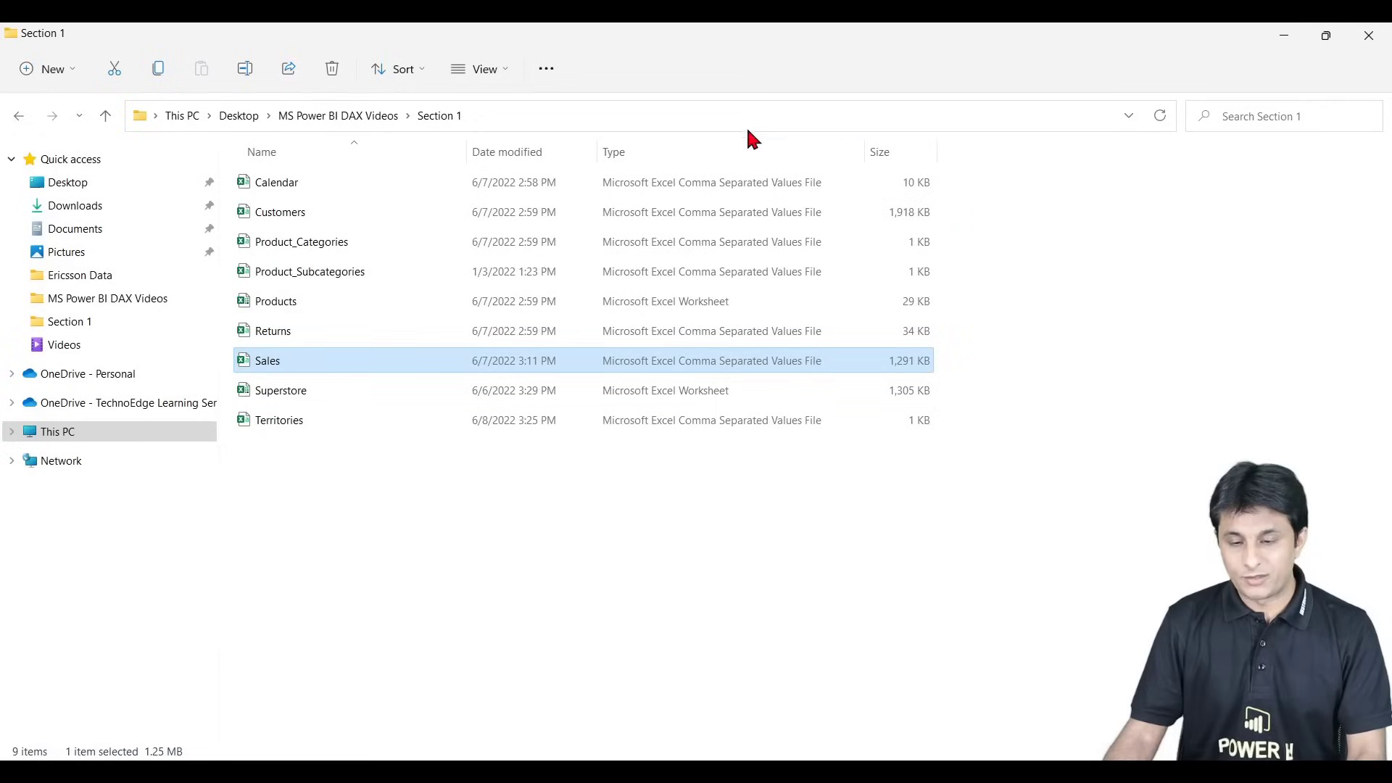
{"action": "left_click", "coordinate": [746, 123]}
{"action": "key", "text": "ctrl+c"}
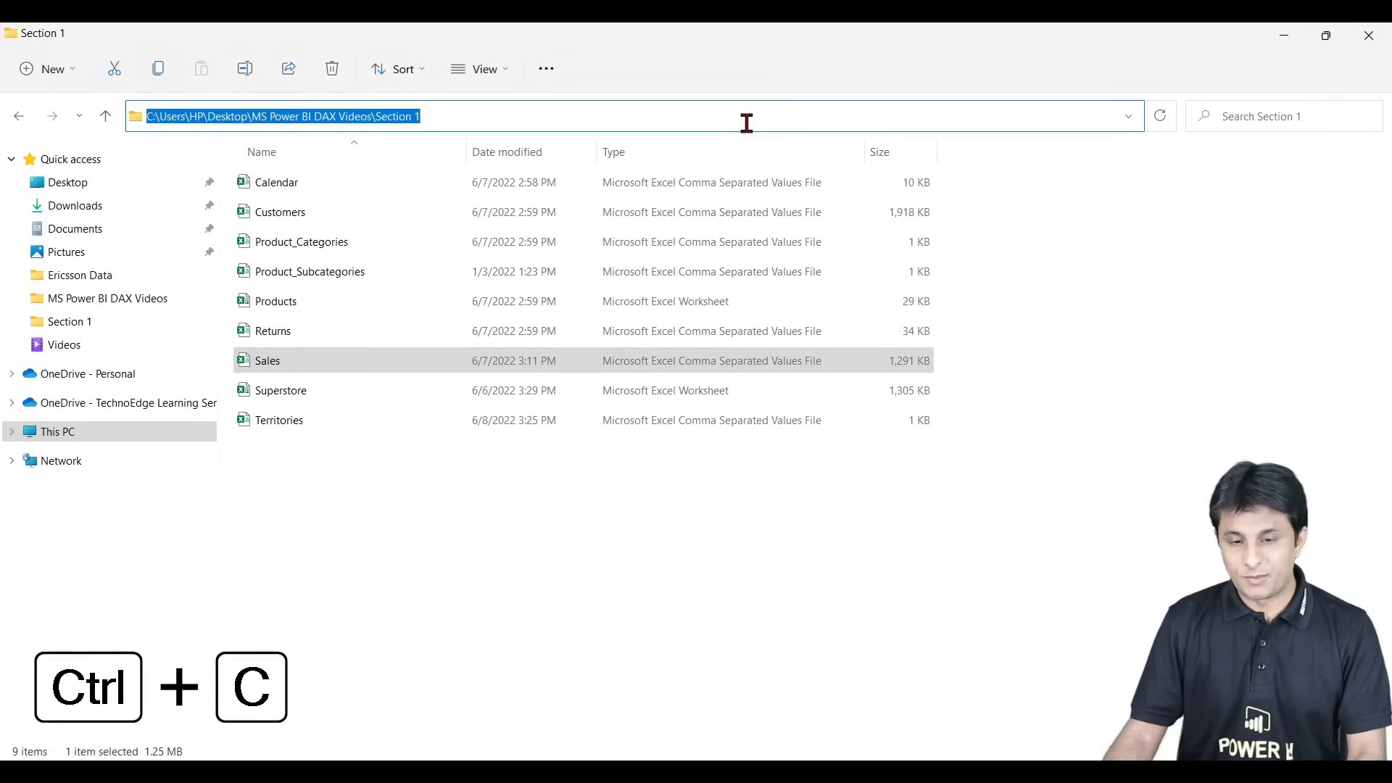
{"action": "left_click", "coordinate": [747, 123]}
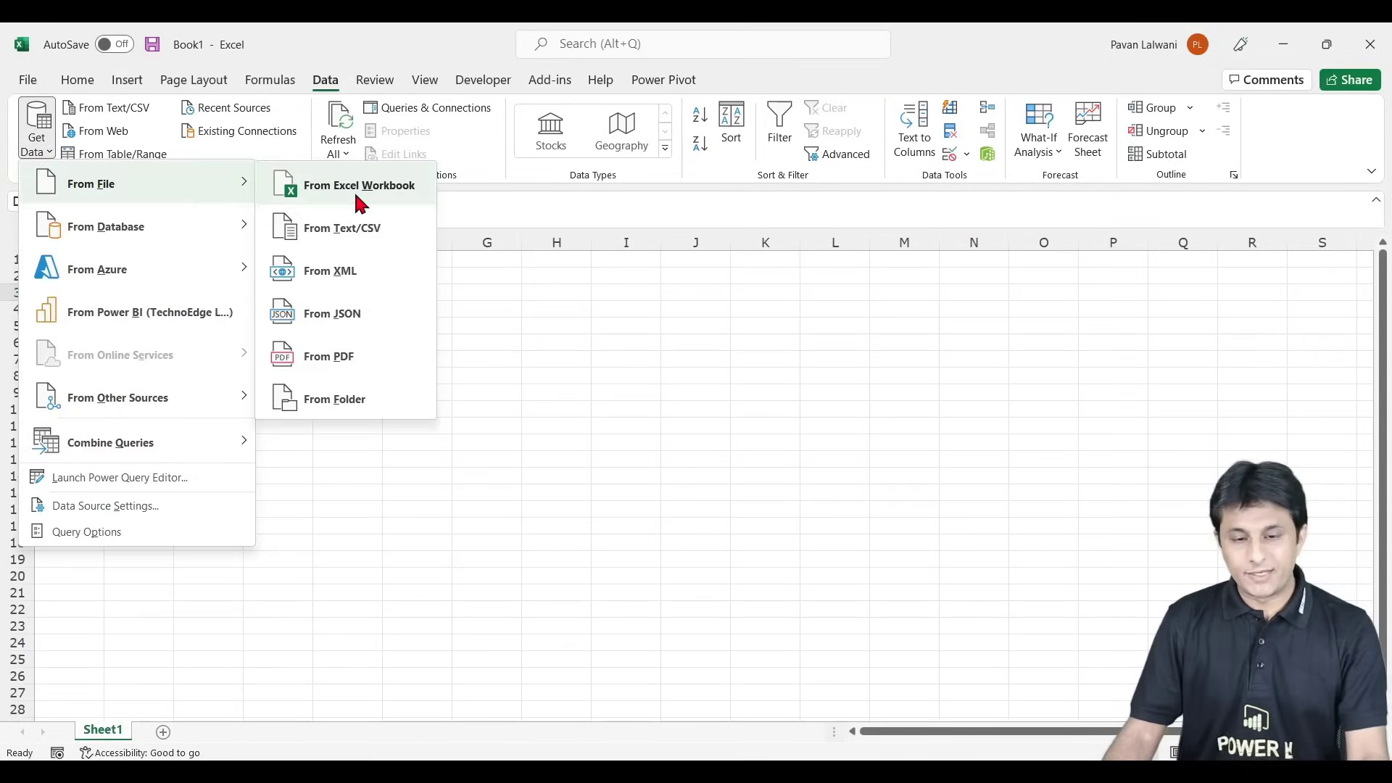
{"action": "left_click", "coordinate": [361, 196]}
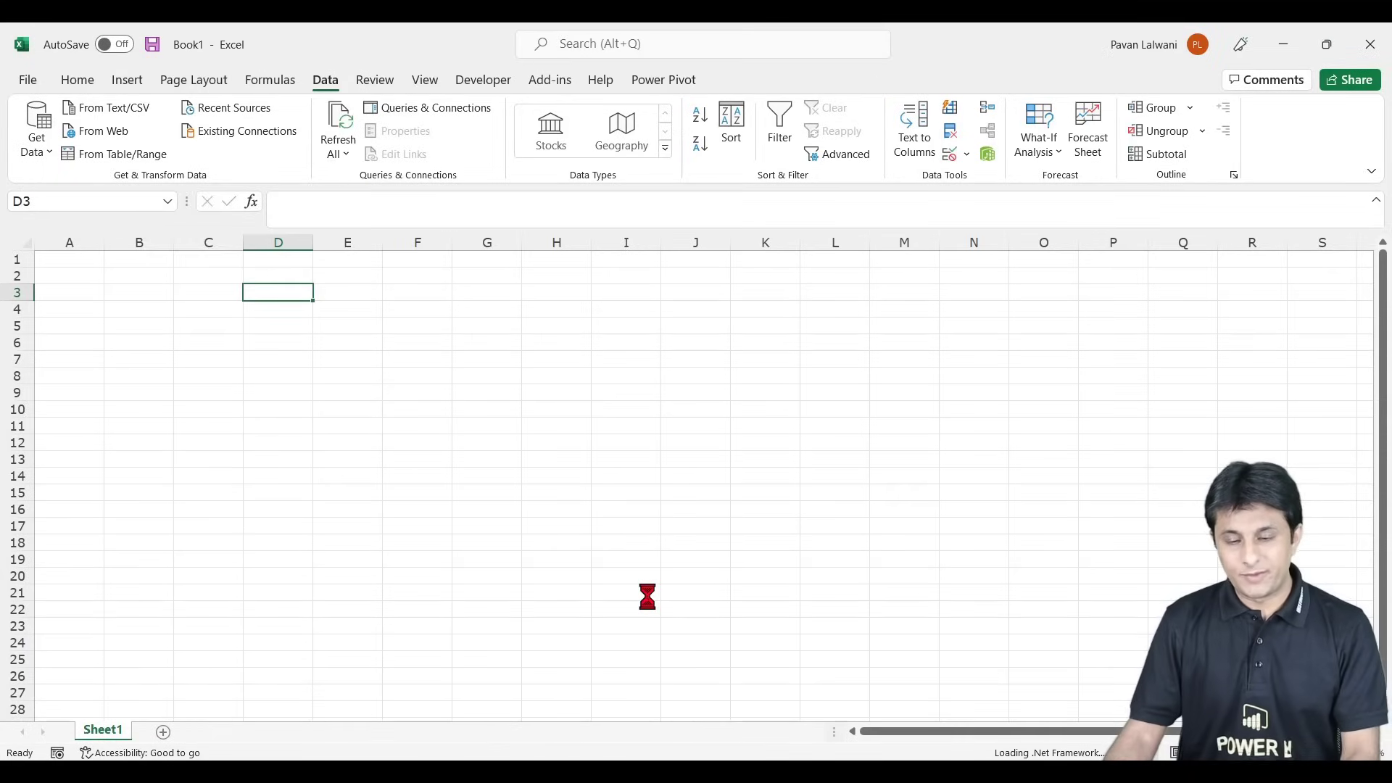
{"action": "key", "text": "ctrl+v"}
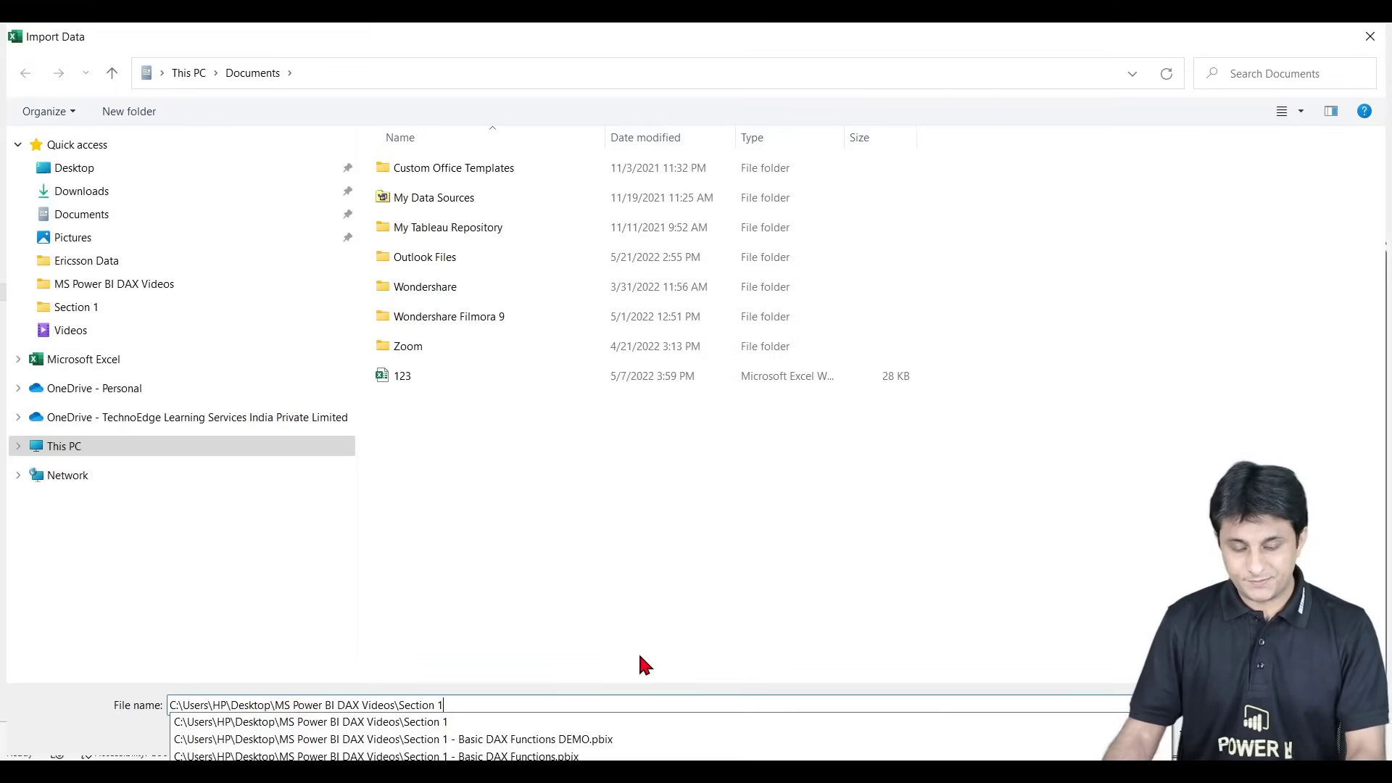
{"action": "key", "text": "Return"}
{"action": "left_click", "coordinate": [511, 170]}
{"action": "left_click", "coordinate": [1218, 732]}
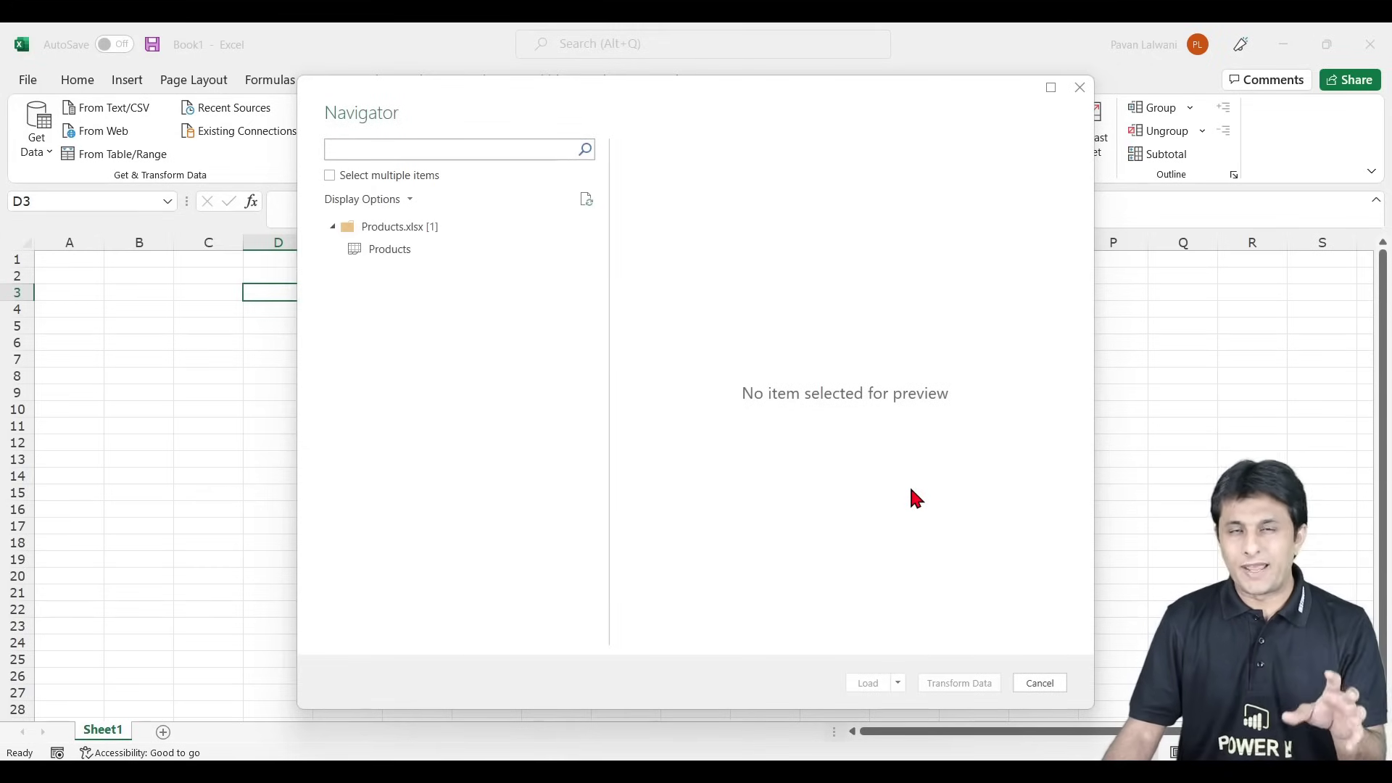
Step: Load the Products sheet with Only Create Connection and add its data to the Data Model
{"action": "left_click", "coordinate": [388, 250]}
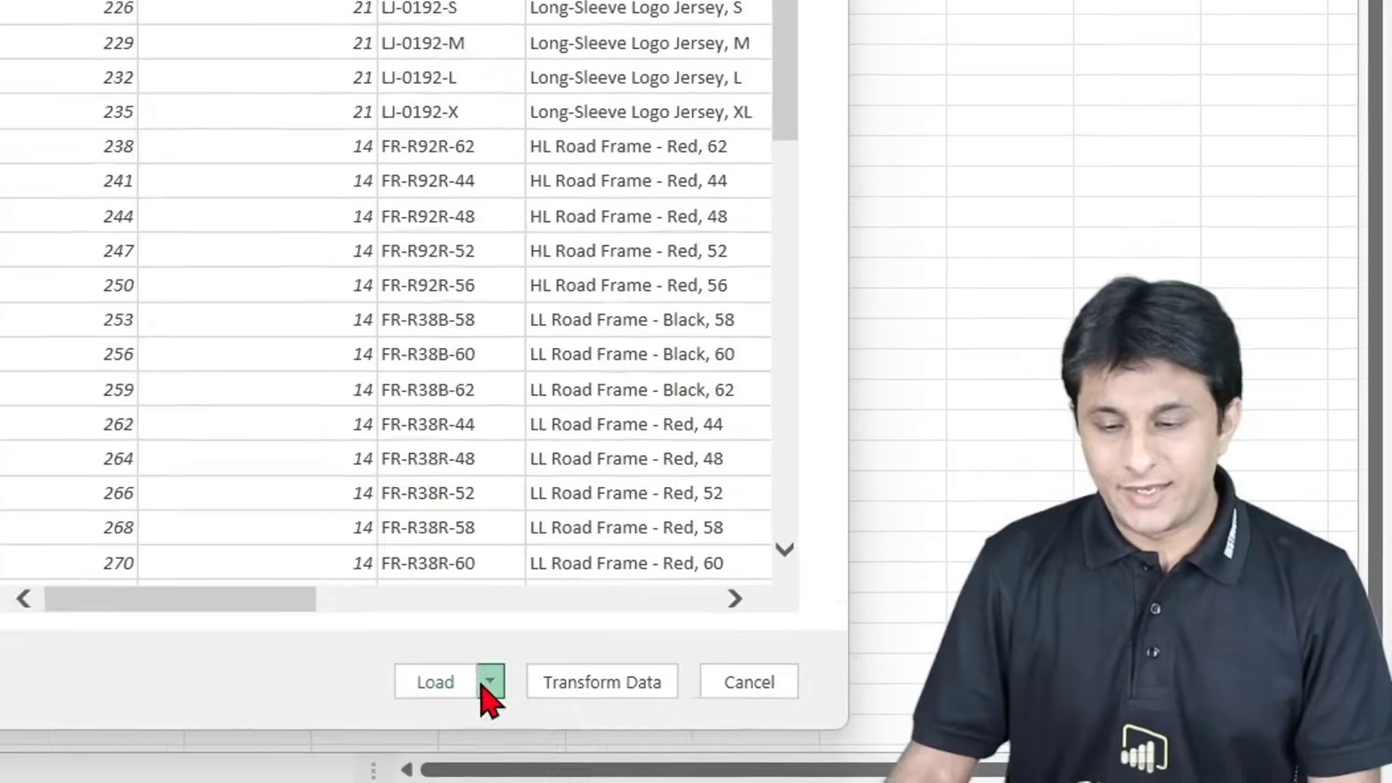
{"action": "left_click", "coordinate": [798, 717]}
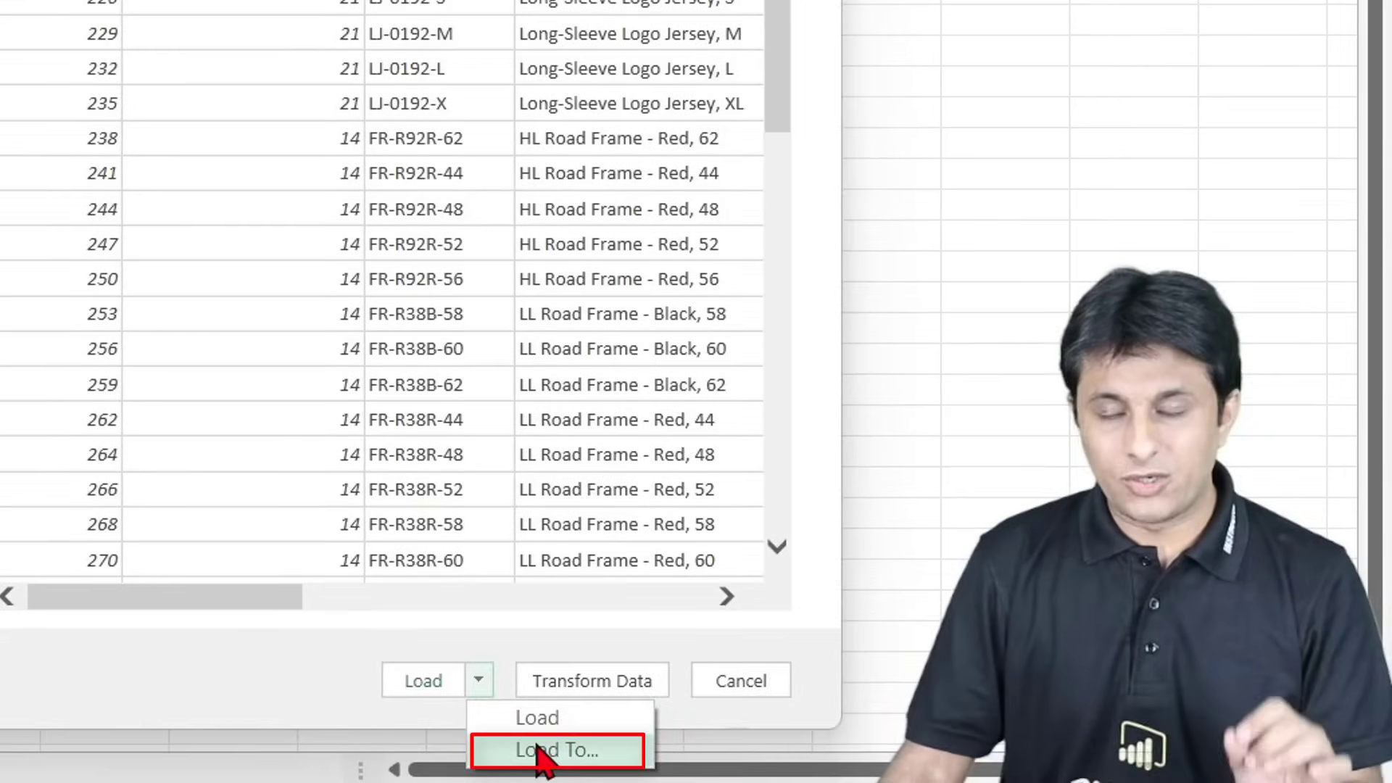
{"action": "left_click", "coordinate": [540, 752]}
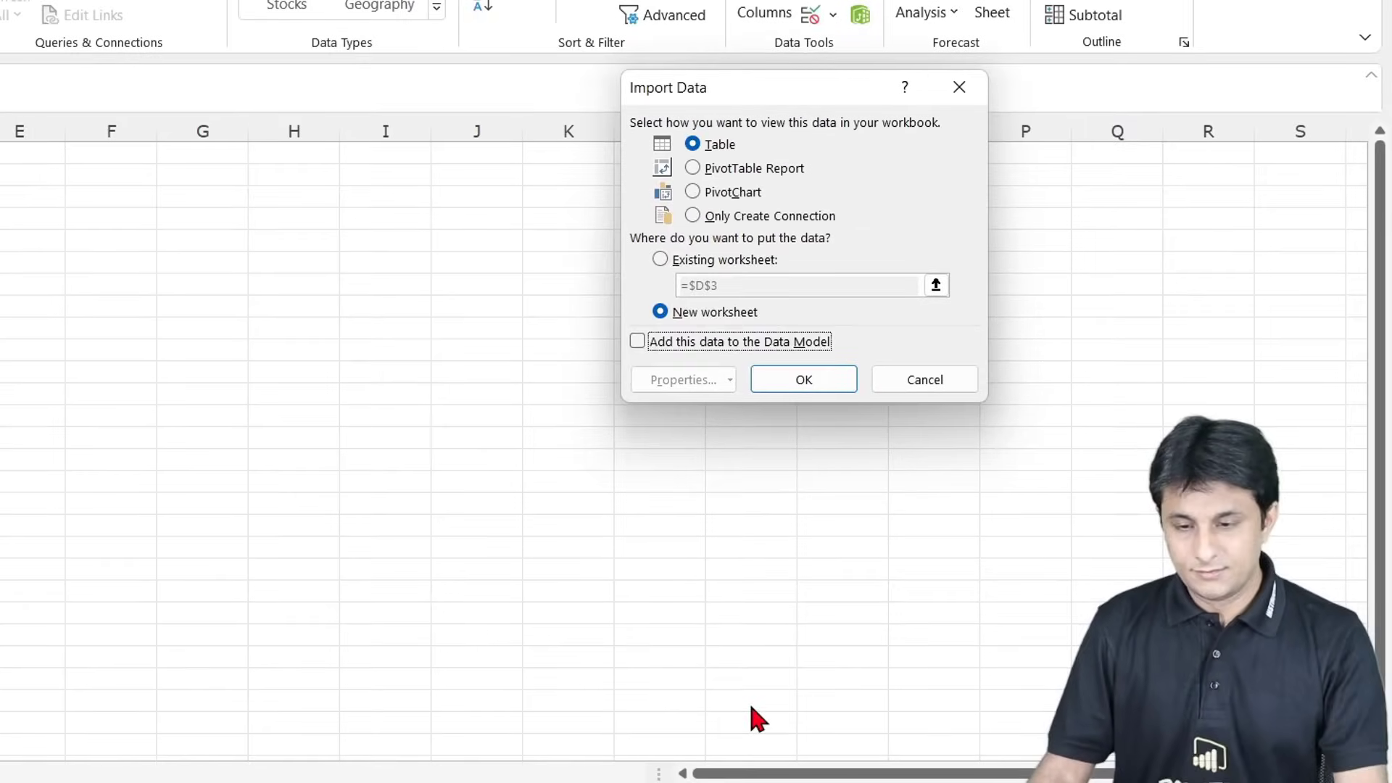
{"action": "left_click", "coordinate": [692, 215]}
{"action": "left_click_drag", "start_coordinate": [748, 87], "coordinate": [167, 132]}
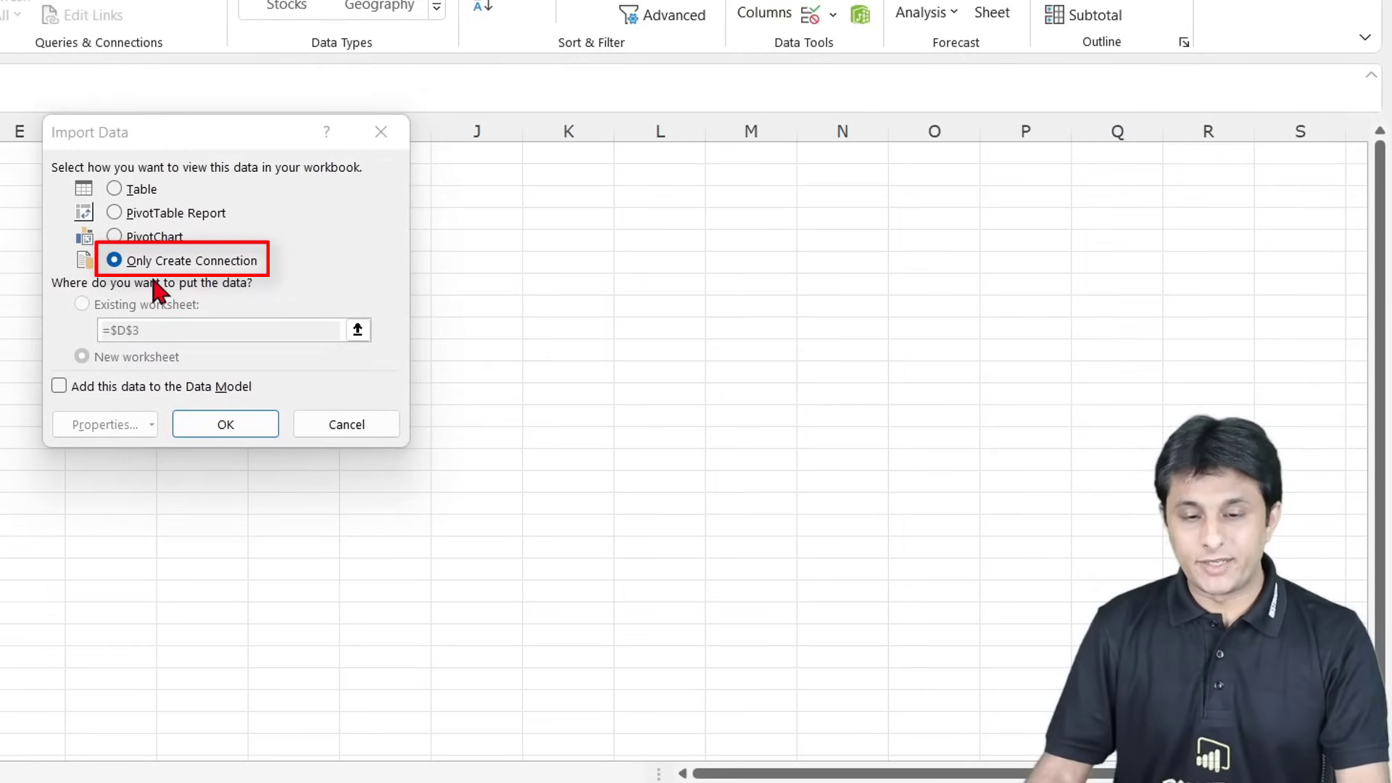
{"action": "left_click", "coordinate": [57, 386]}
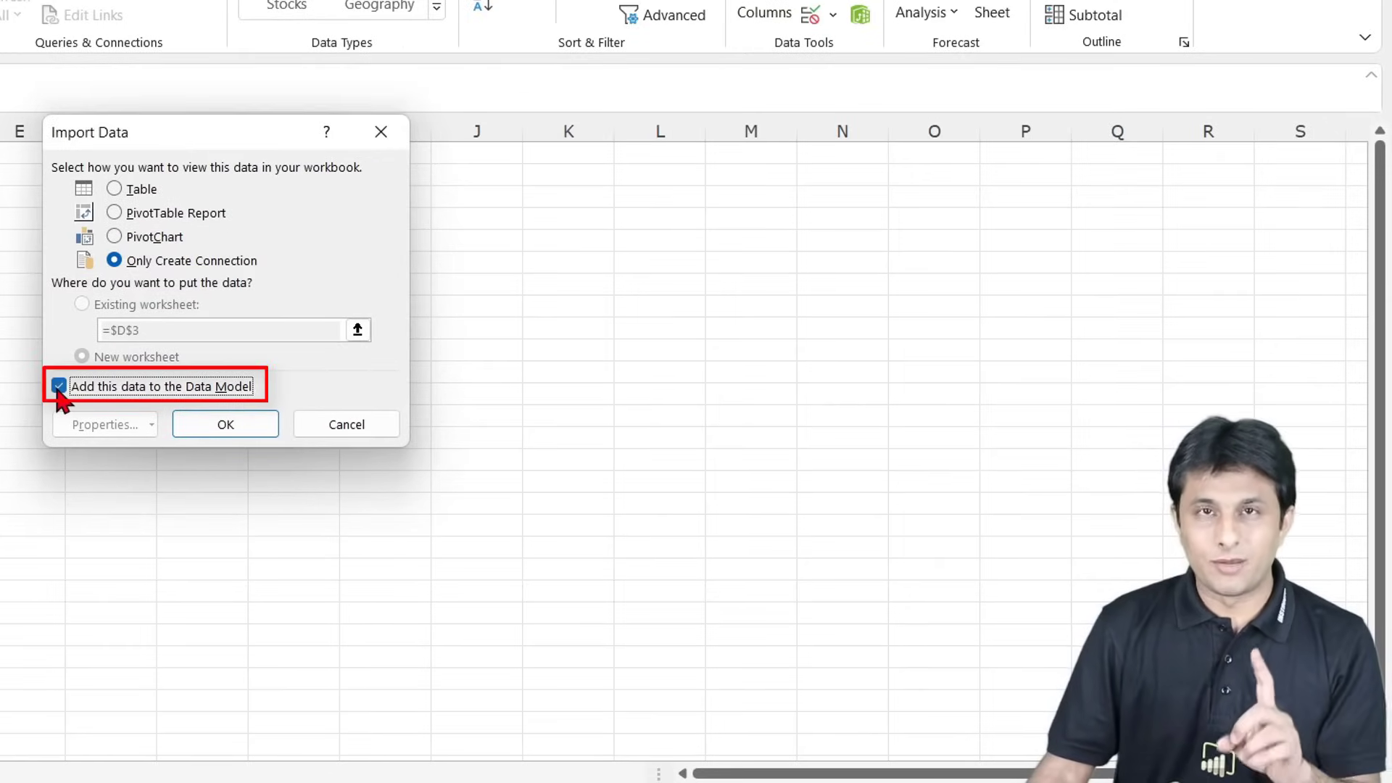
{"action": "left_click", "coordinate": [226, 424]}
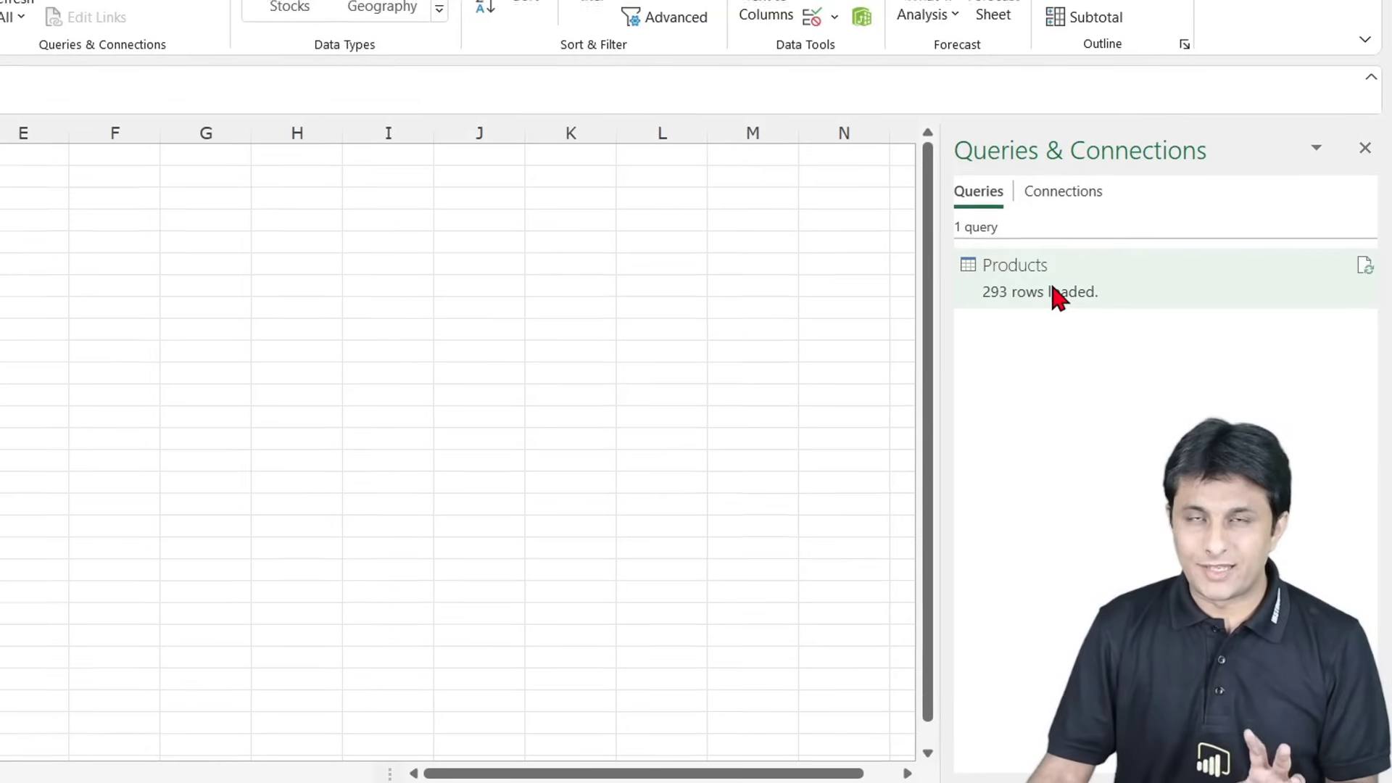
Step: Begin a Text/CSV import of the Sales file from the Section 1 folder
{"action": "mouse_move", "coordinate": [1054, 297]}
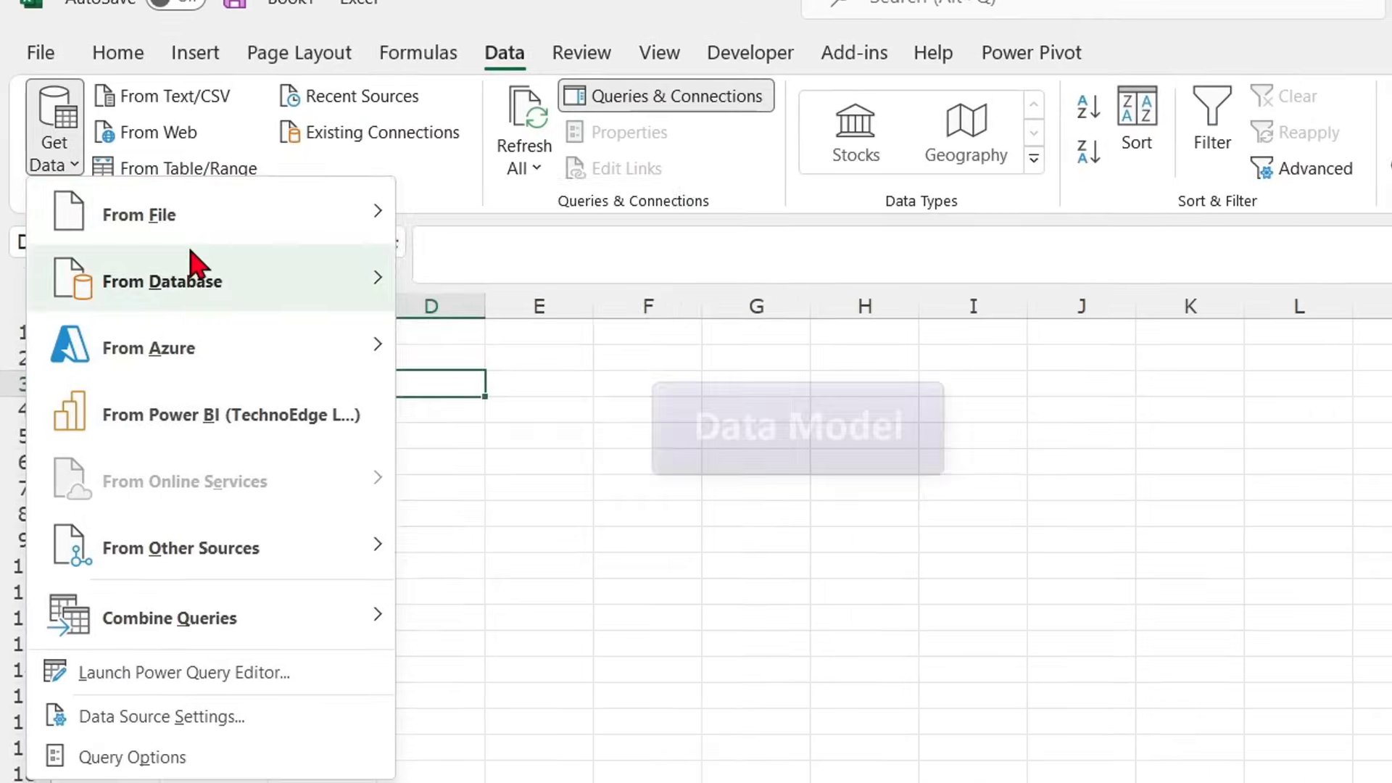
{"action": "mouse_move", "coordinate": [187, 230]}
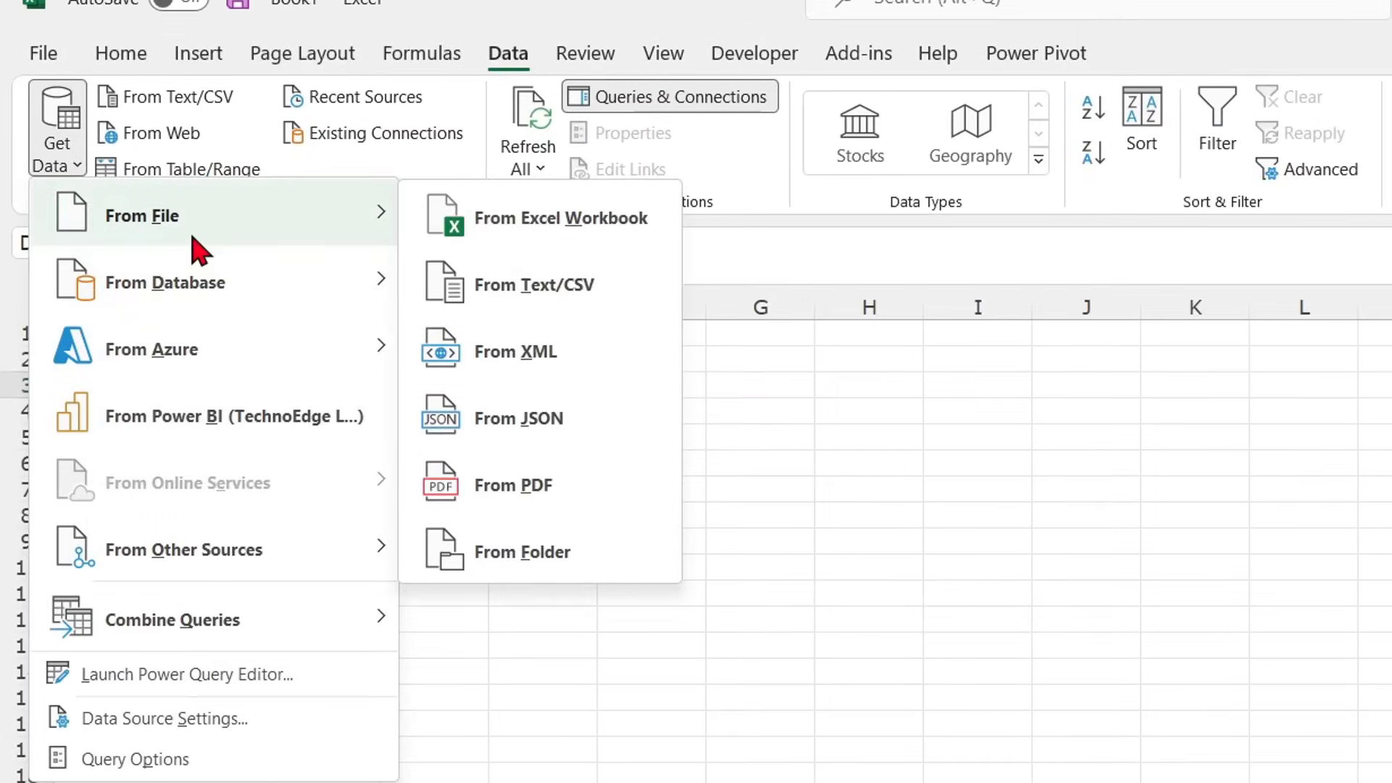
{"action": "left_click", "coordinate": [520, 287]}
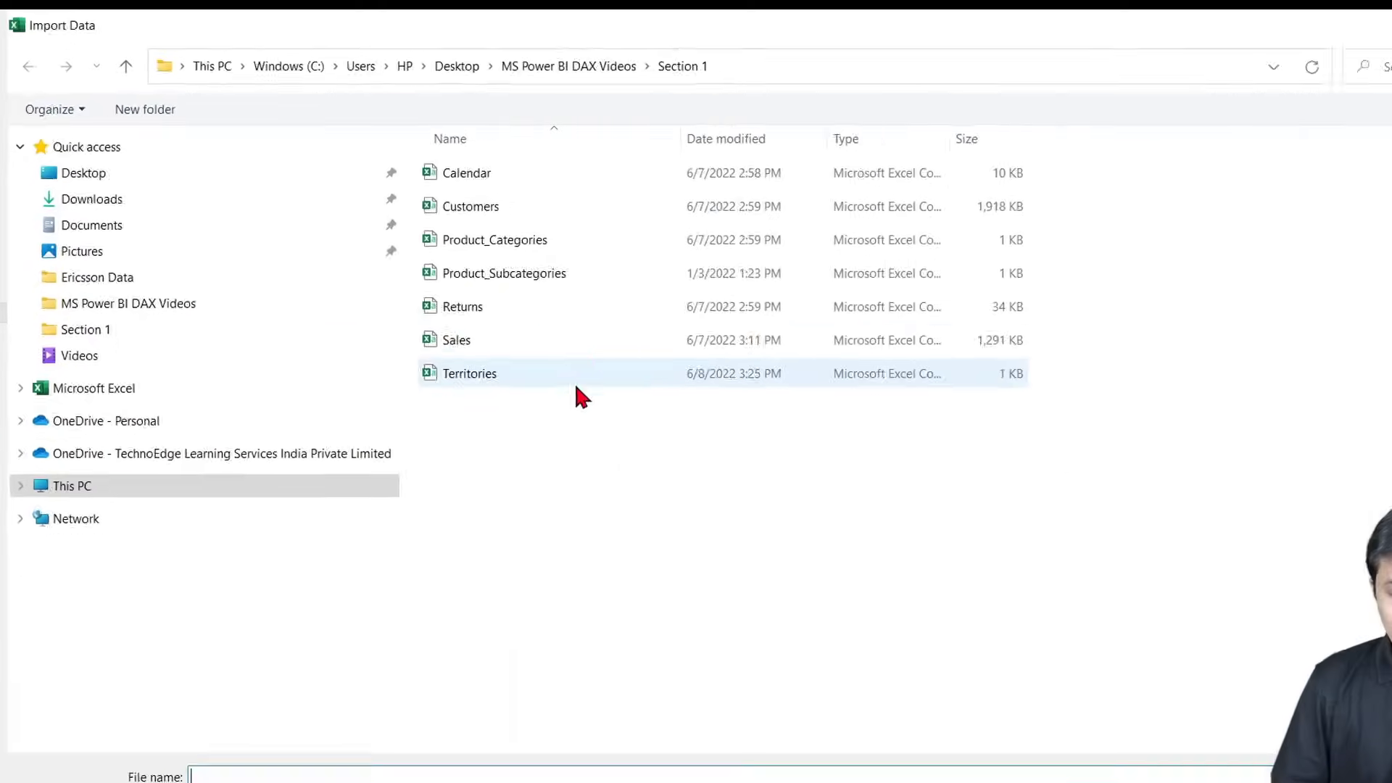
{"action": "left_click", "coordinate": [572, 347]}
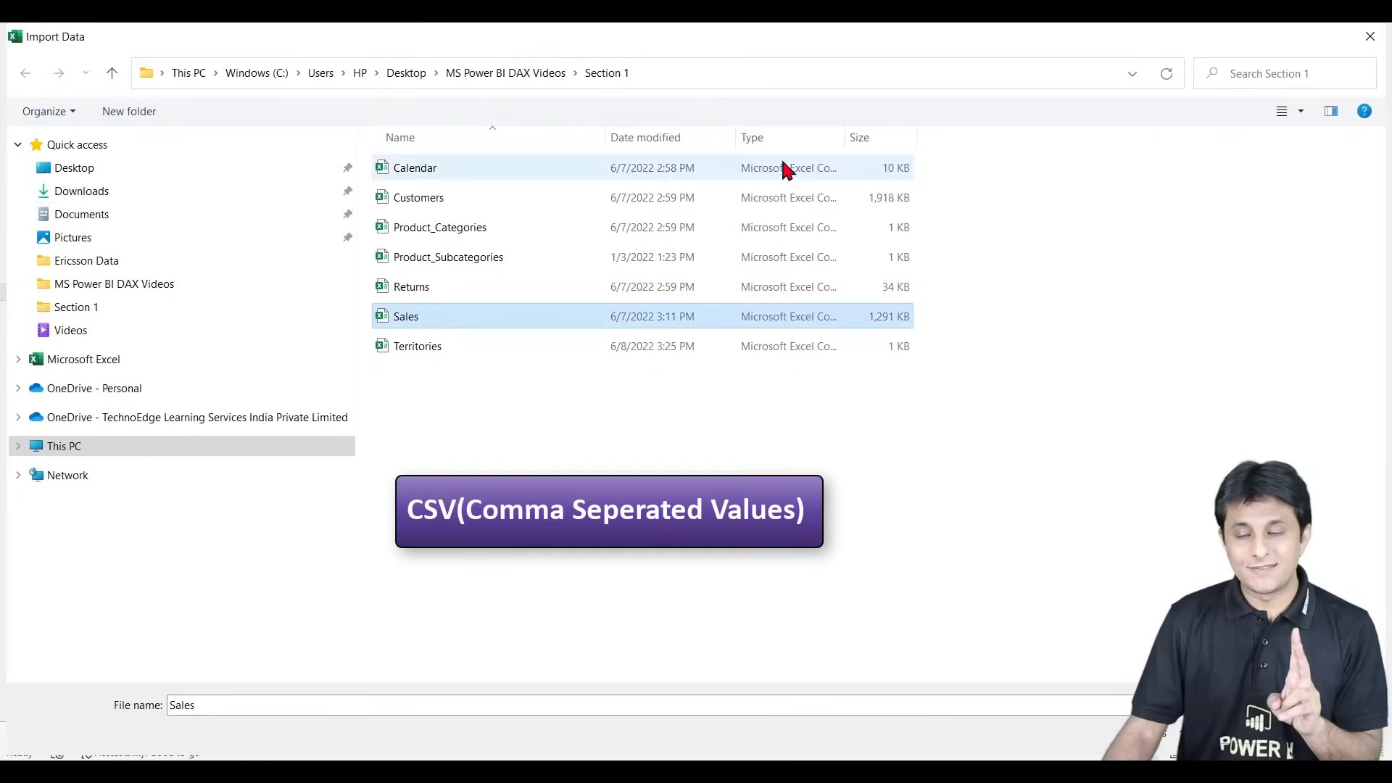
{"action": "left_click_drag", "start_coordinate": [842, 137], "coordinate": [1124, 148]}
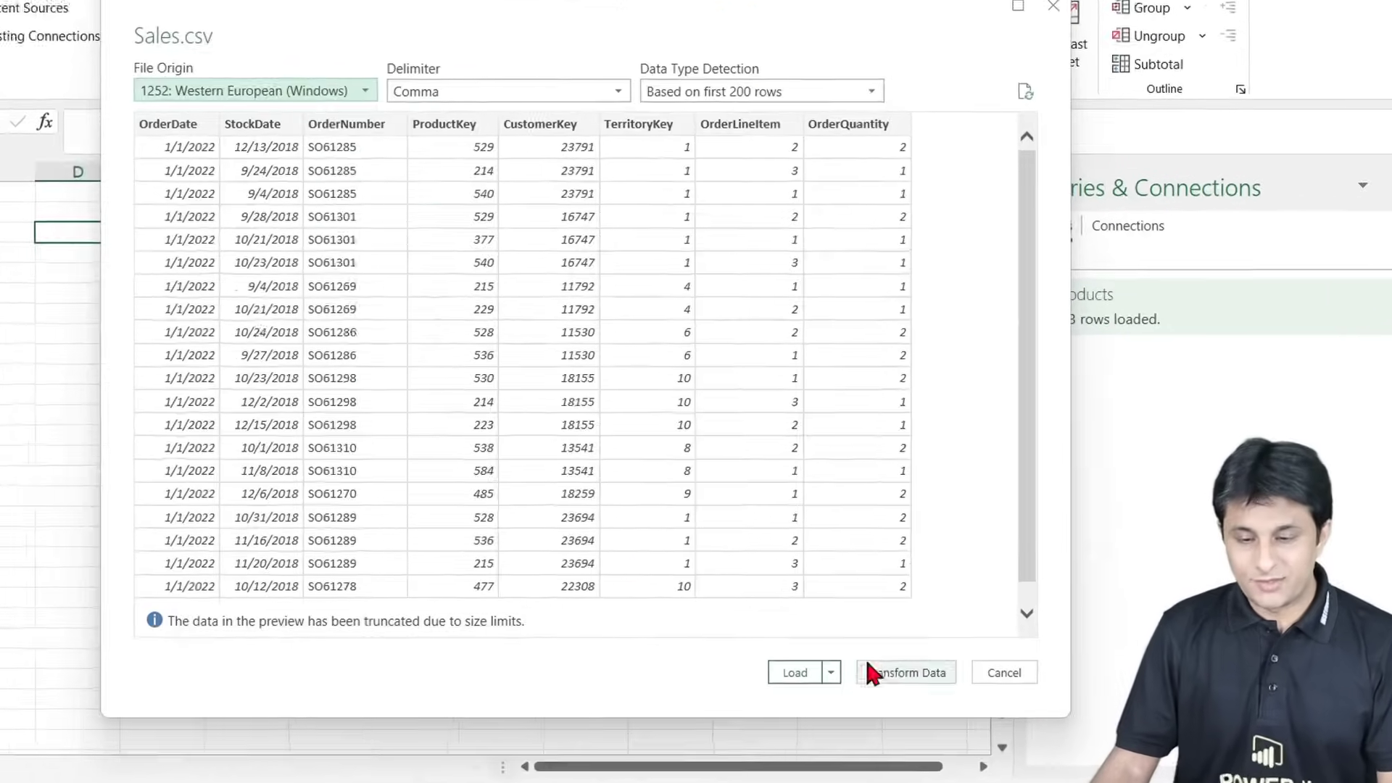
Step: Load the Sales data with Only Create Connection and add it to the Data Model
{"action": "left_click", "coordinate": [831, 671]}
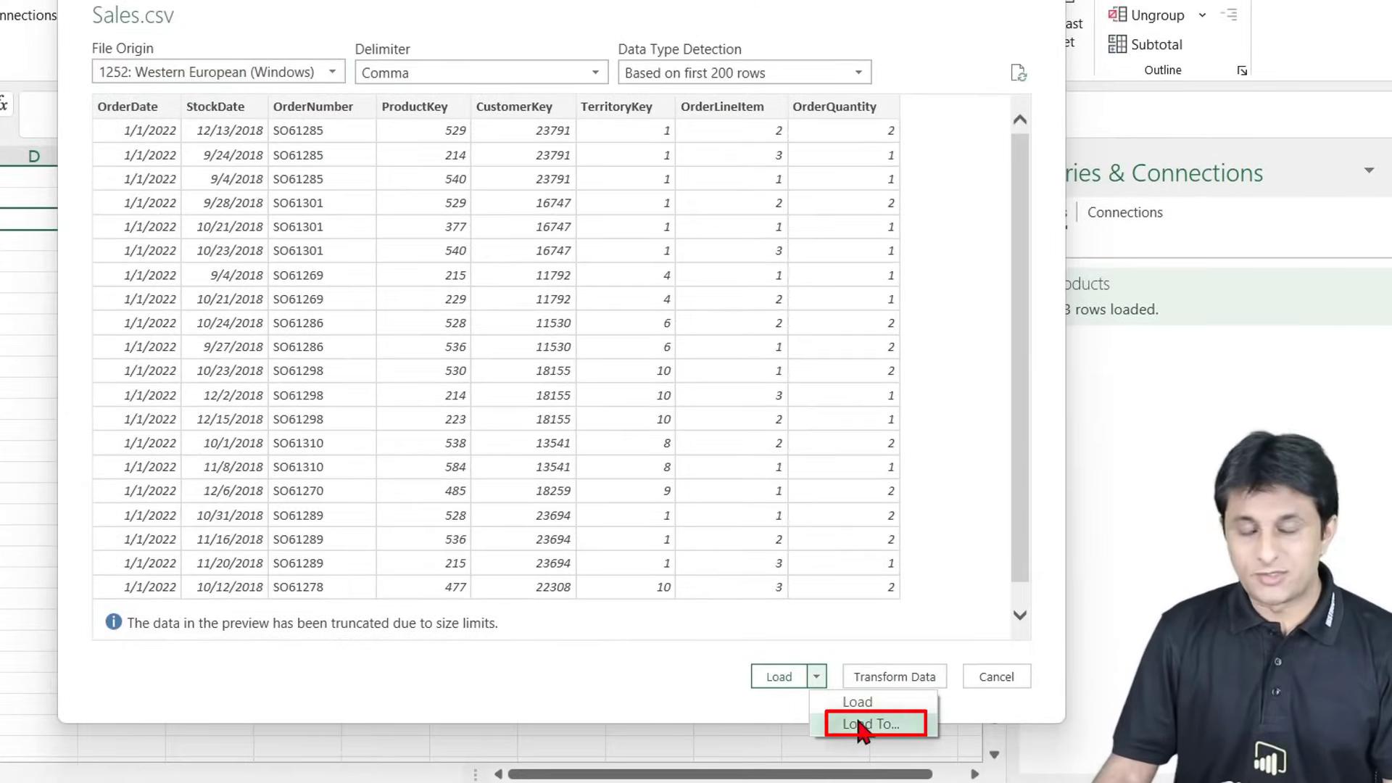
{"action": "left_click", "coordinate": [857, 717]}
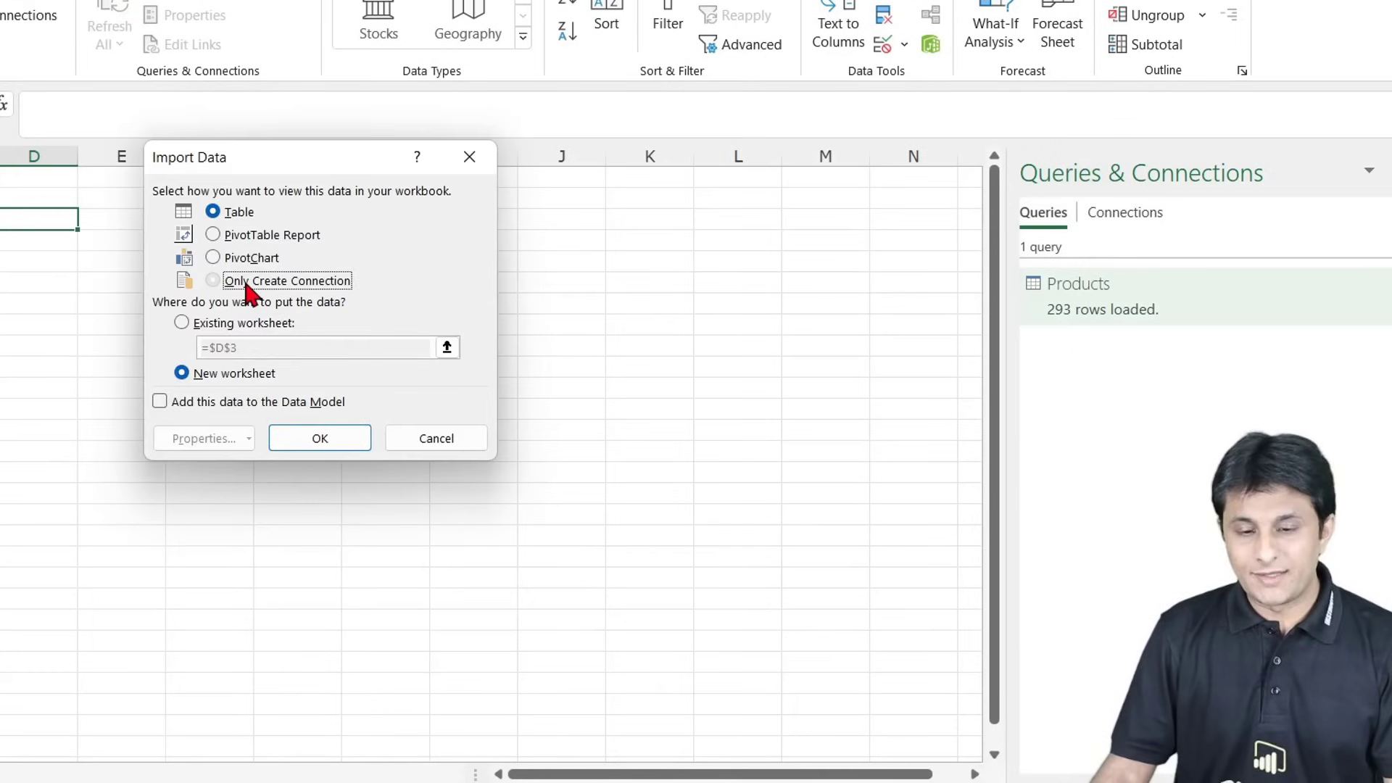
{"action": "left_click", "coordinate": [244, 284]}
{"action": "left_click", "coordinate": [161, 400]}
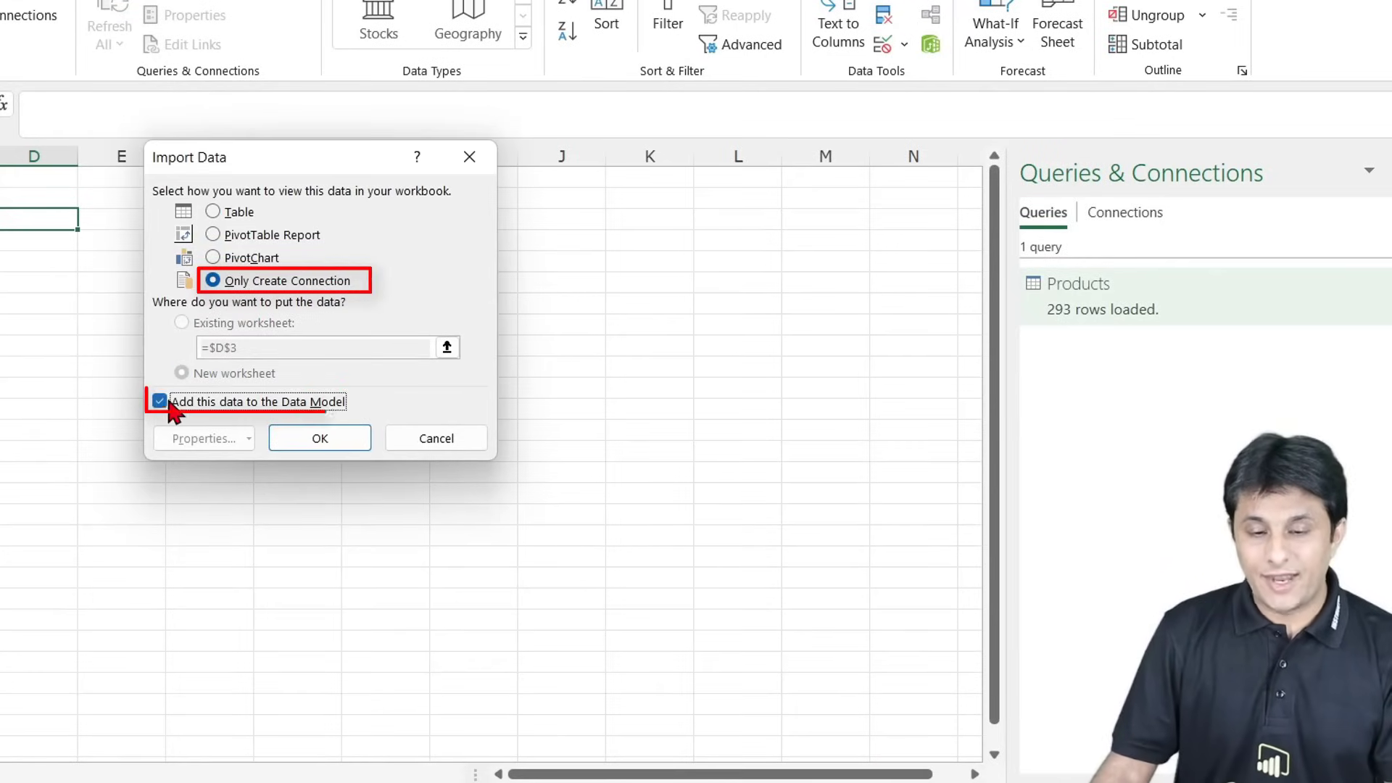
{"action": "left_click", "coordinate": [355, 431]}
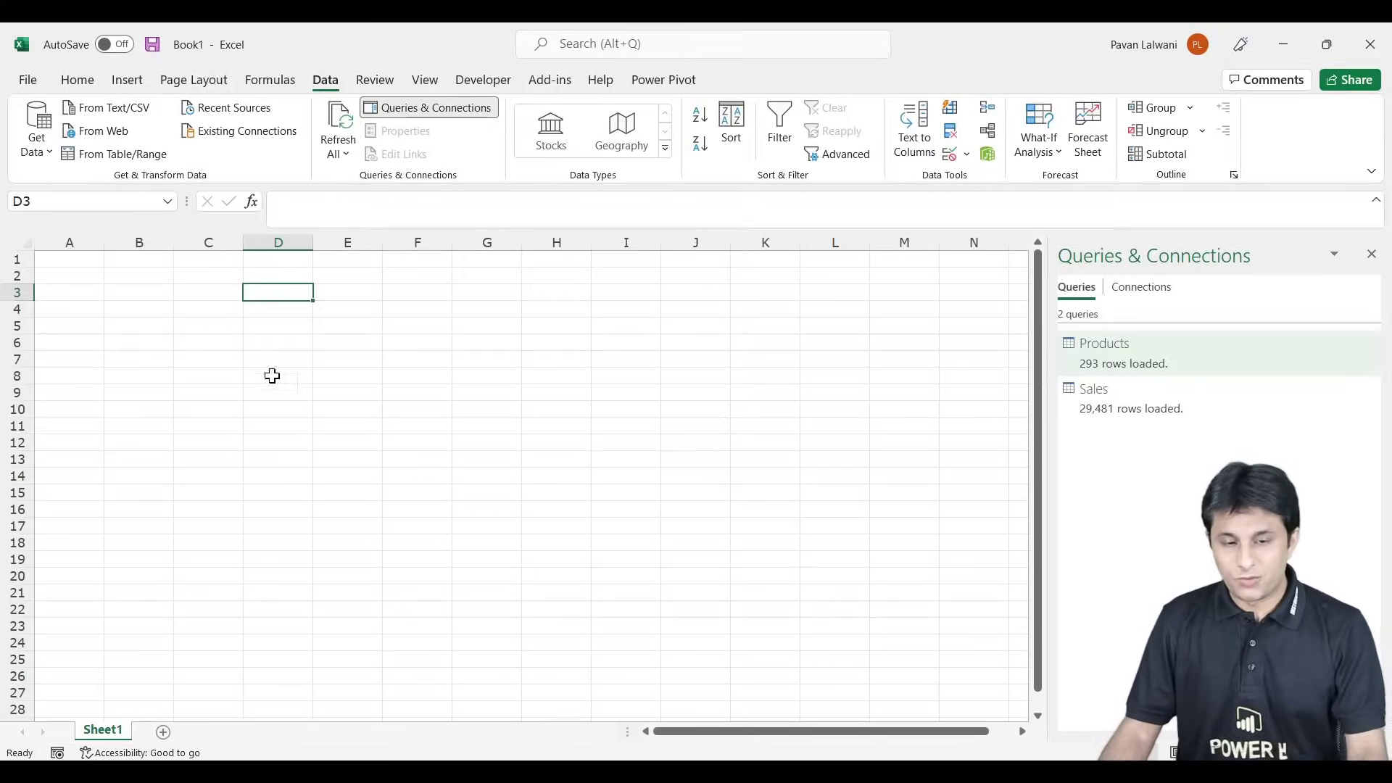
Step: Open the data model in the Power Pivot window and look through the Products and Sales tables
{"action": "left_click", "coordinate": [663, 80]}
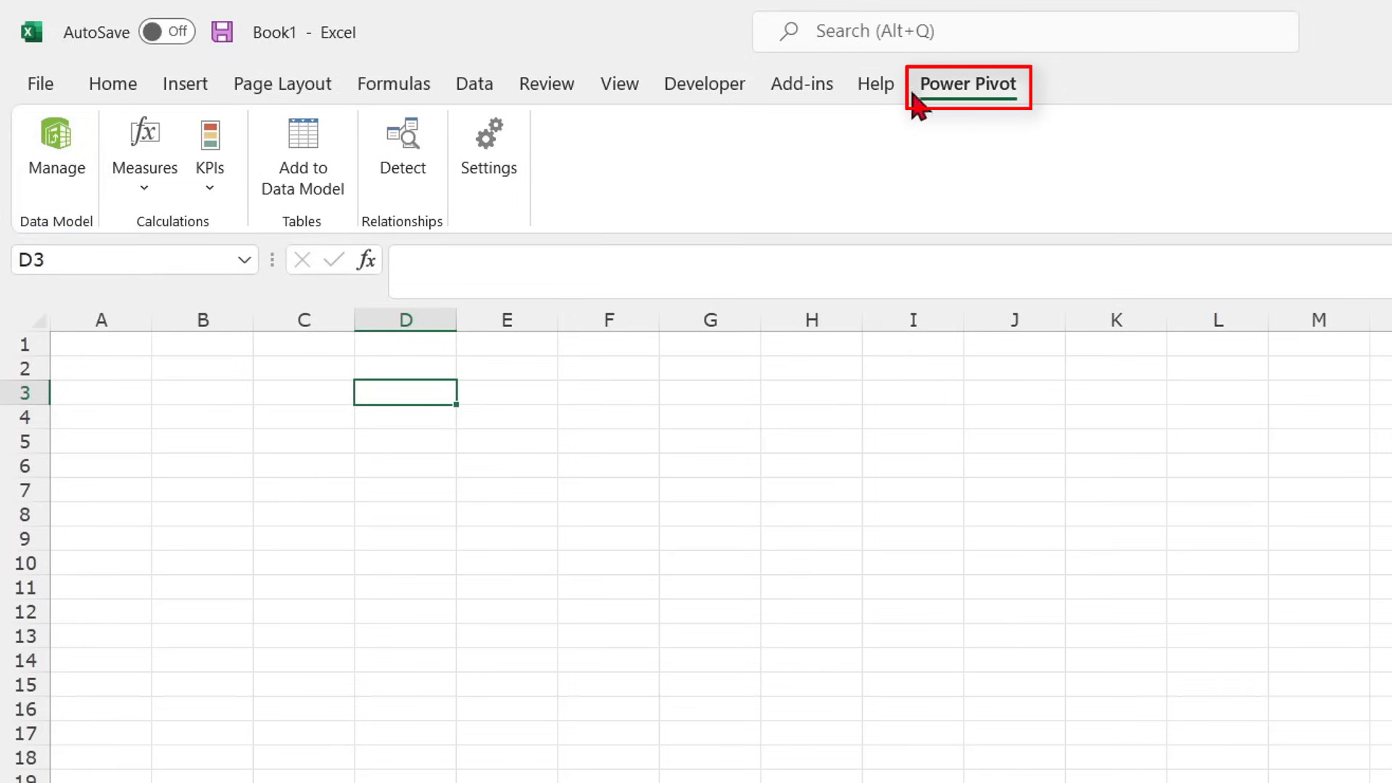
{"action": "left_click", "coordinate": [68, 171]}
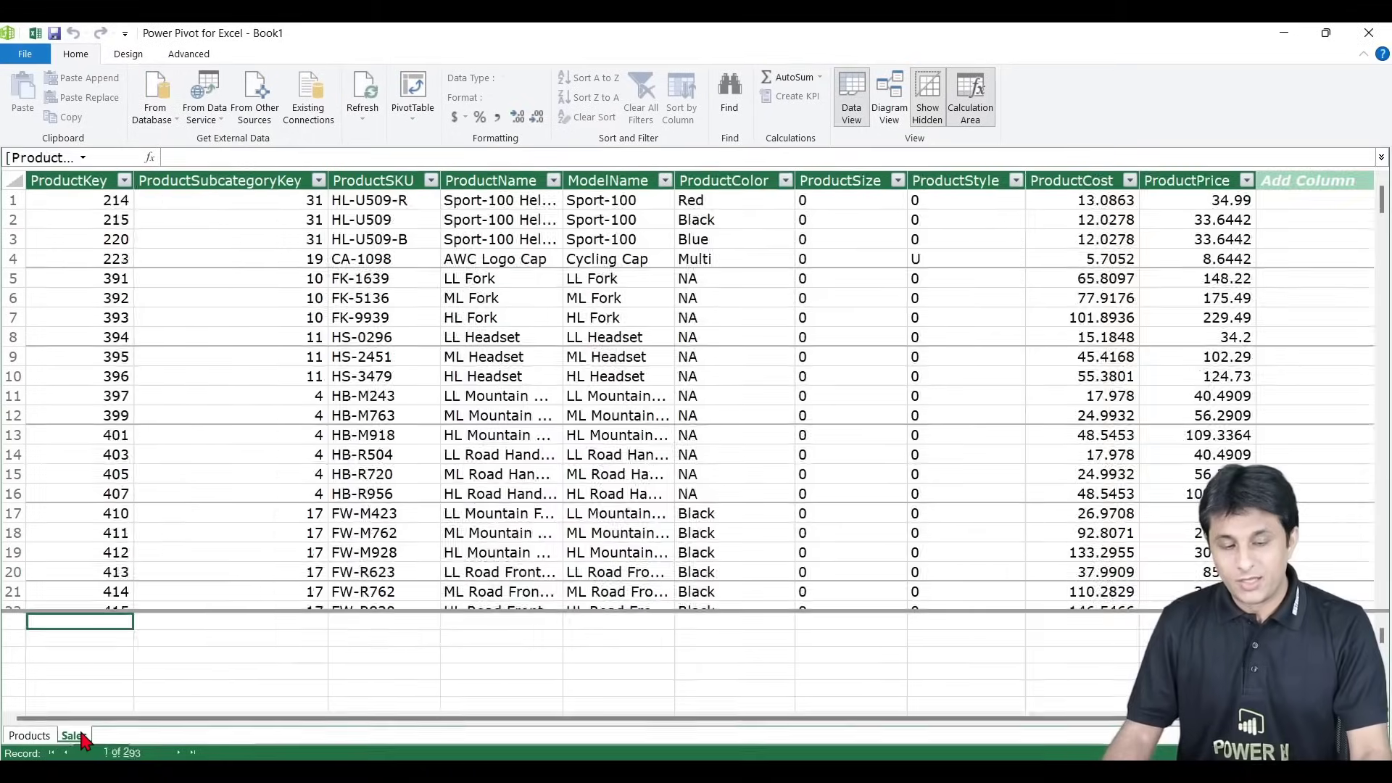
{"action": "left_click", "coordinate": [131, 736]}
{"action": "left_click", "coordinate": [54, 735]}
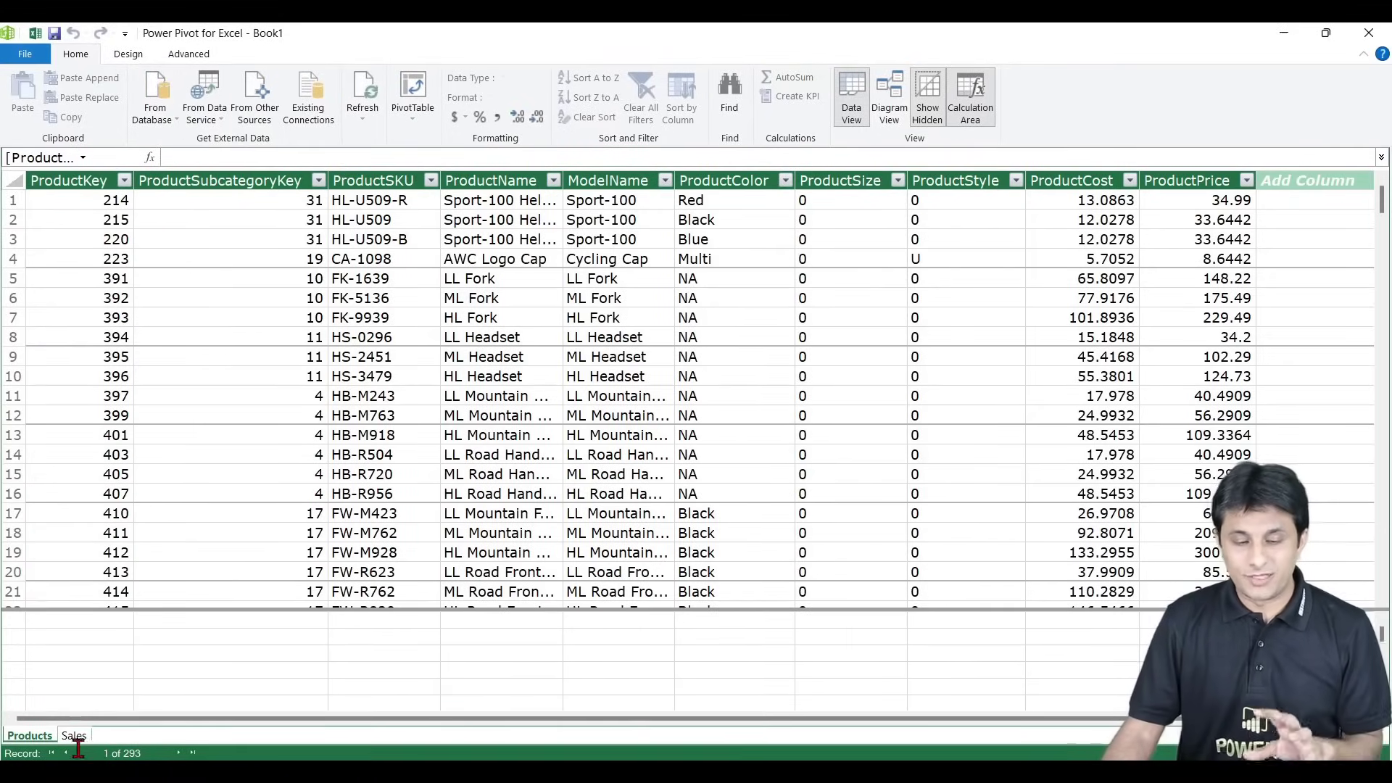
{"action": "left_click", "coordinate": [74, 736]}
{"action": "left_click", "coordinate": [44, 736]}
{"action": "left_click", "coordinate": [70, 736]}
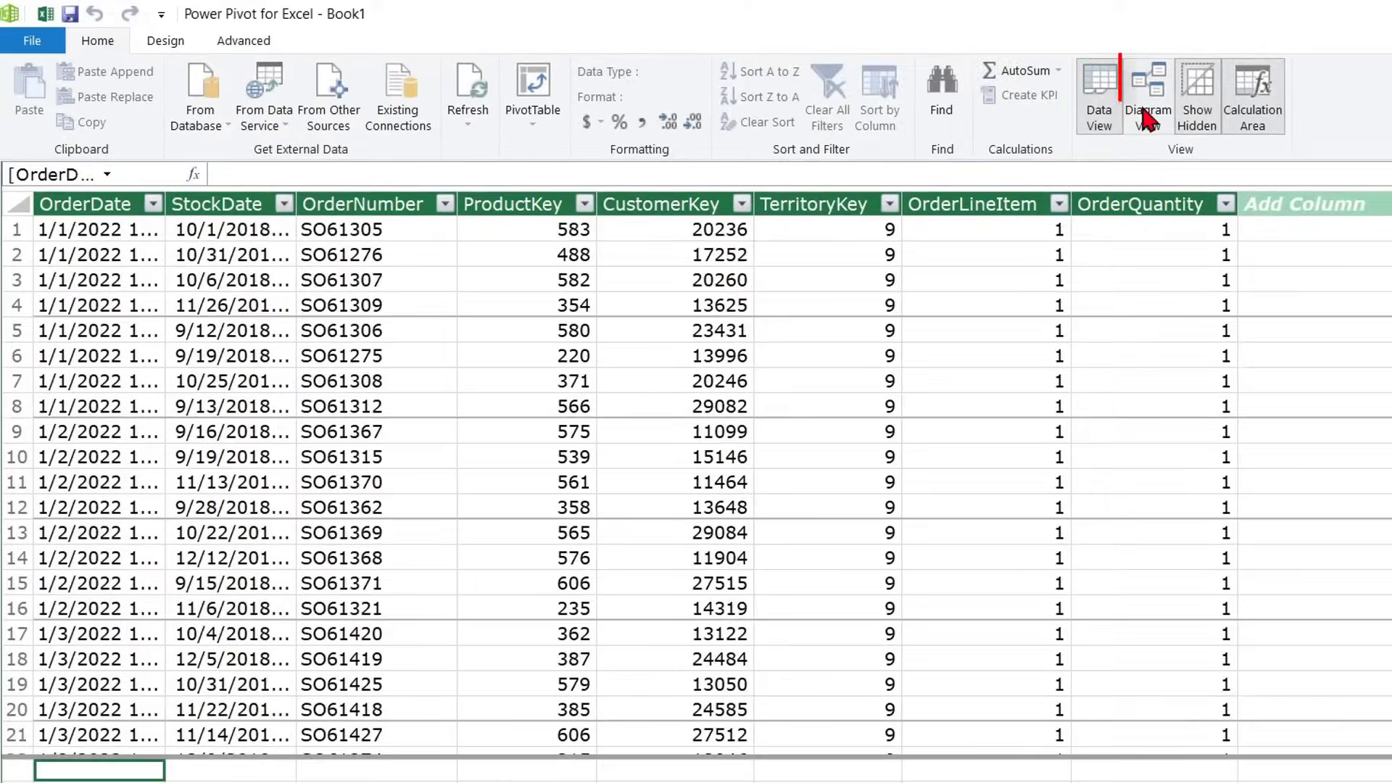
Step: Show the data model as a diagram and lengthen the Sales and Products table boxes until all their fields fit
{"action": "left_click", "coordinate": [1145, 116]}
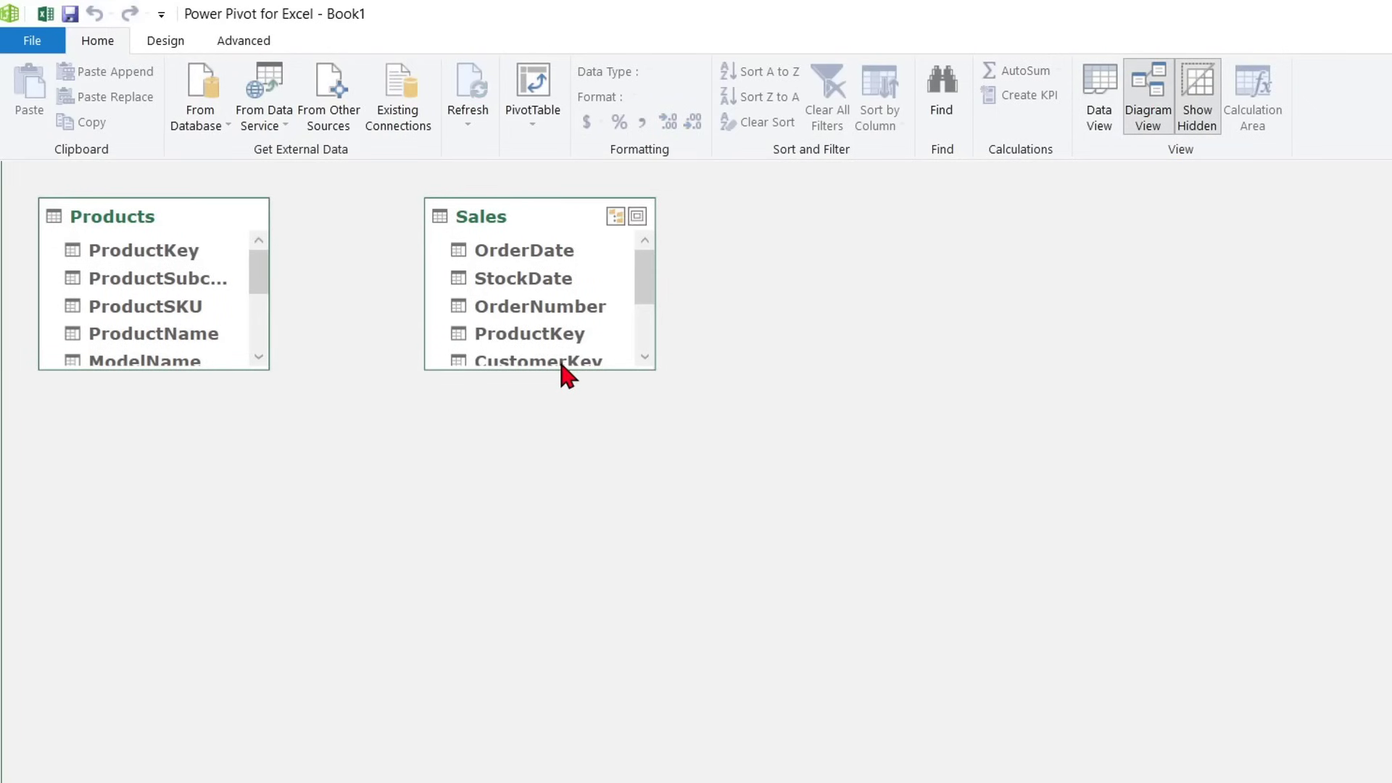
{"action": "left_click_drag", "start_coordinate": [567, 371], "coordinate": [578, 560]}
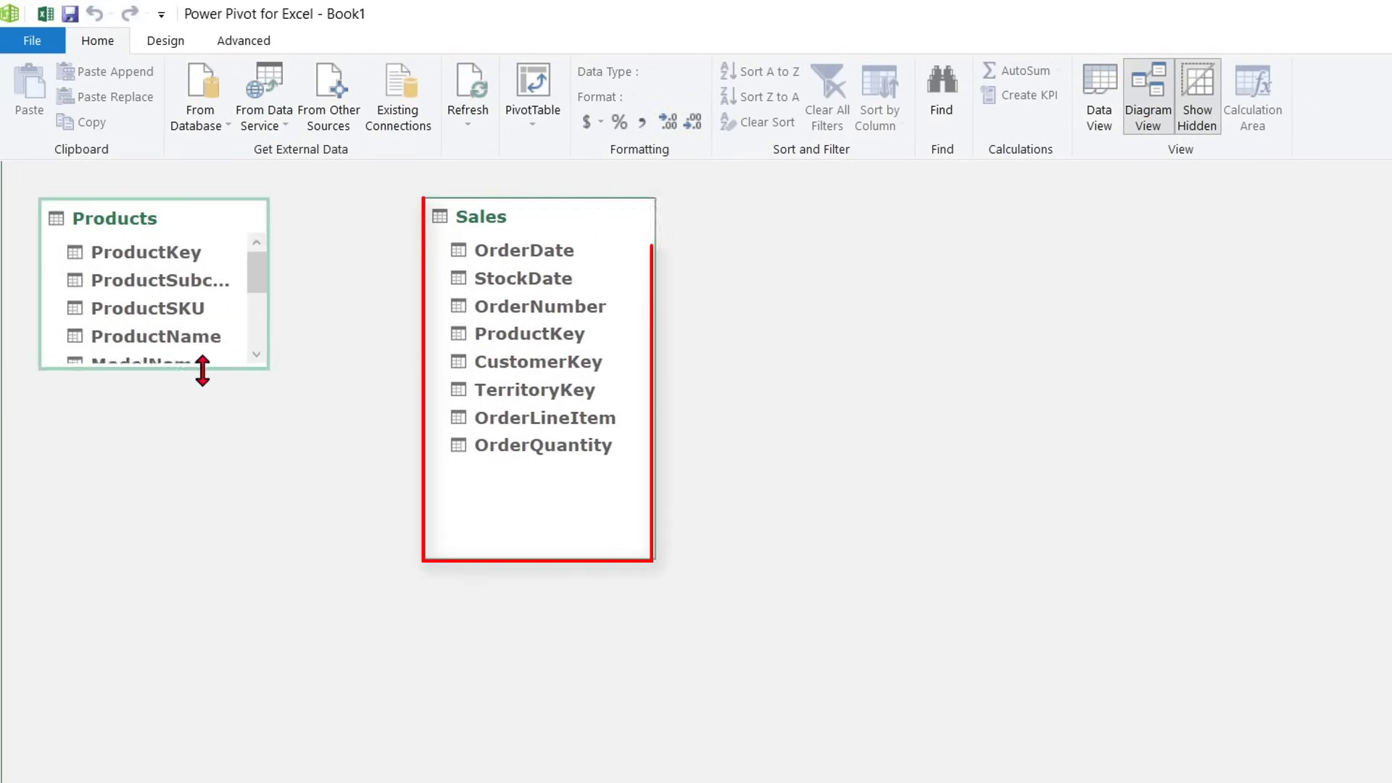
{"action": "left_click_drag", "start_coordinate": [202, 370], "coordinate": [201, 590]}
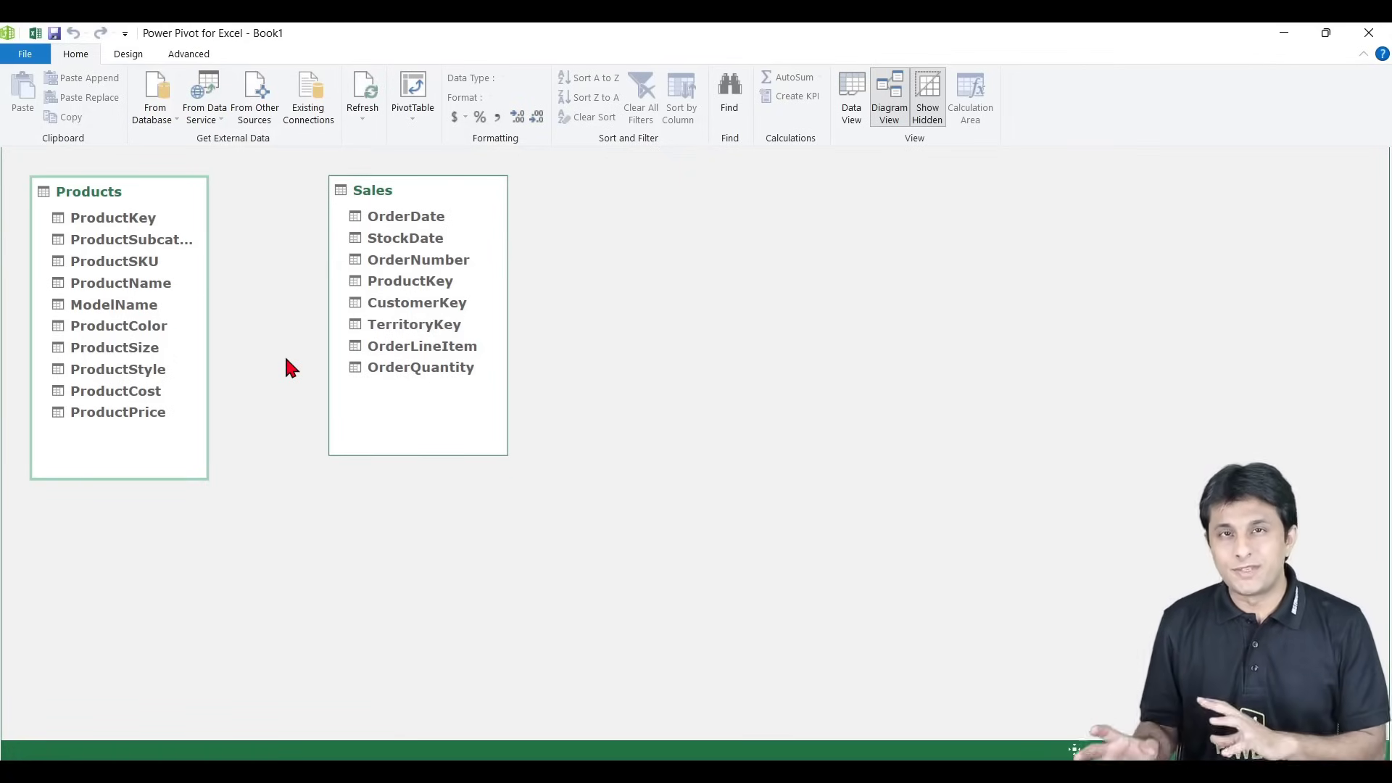
Step: Relate the Products table to the Sales table through their ProductKey fields in the diagram
{"action": "left_click", "coordinate": [130, 219]}
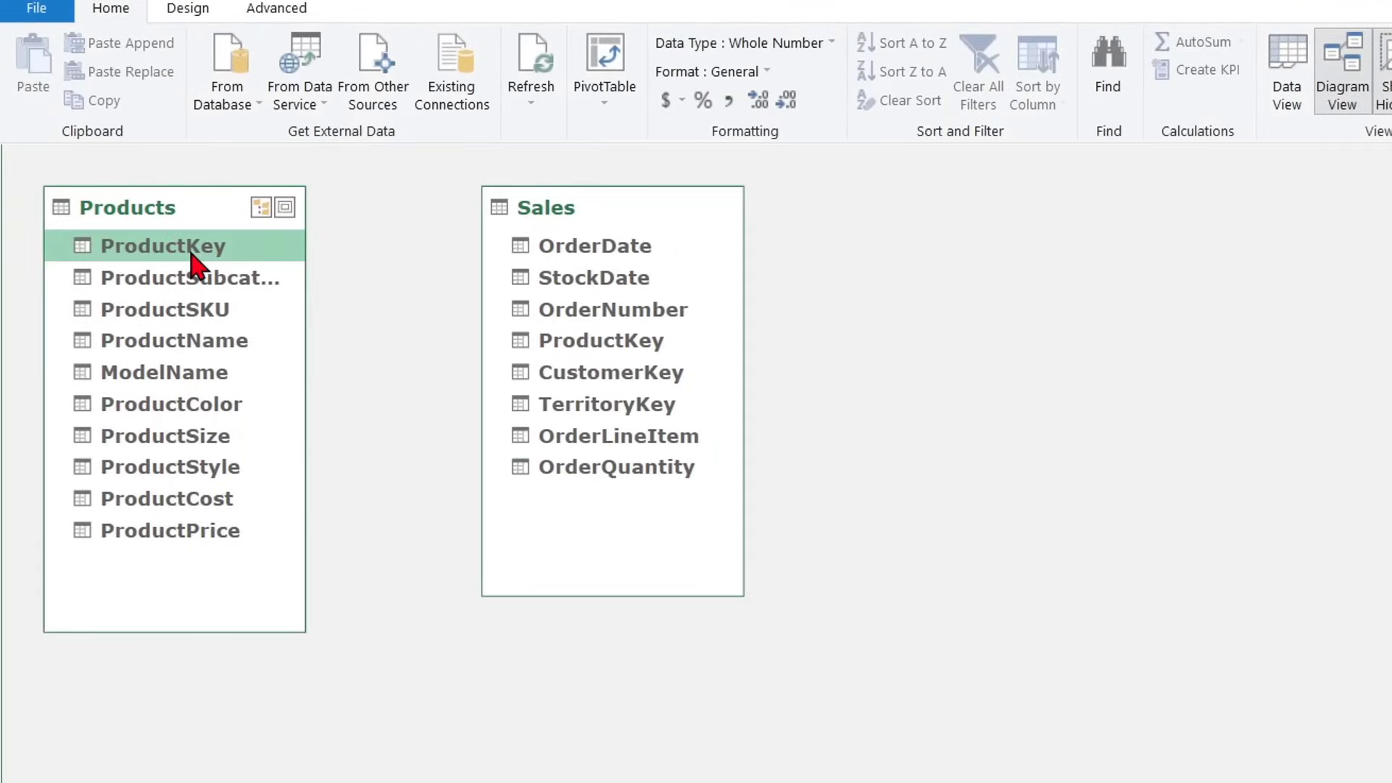
{"action": "left_click_drag", "start_coordinate": [191, 254], "coordinate": [578, 341]}
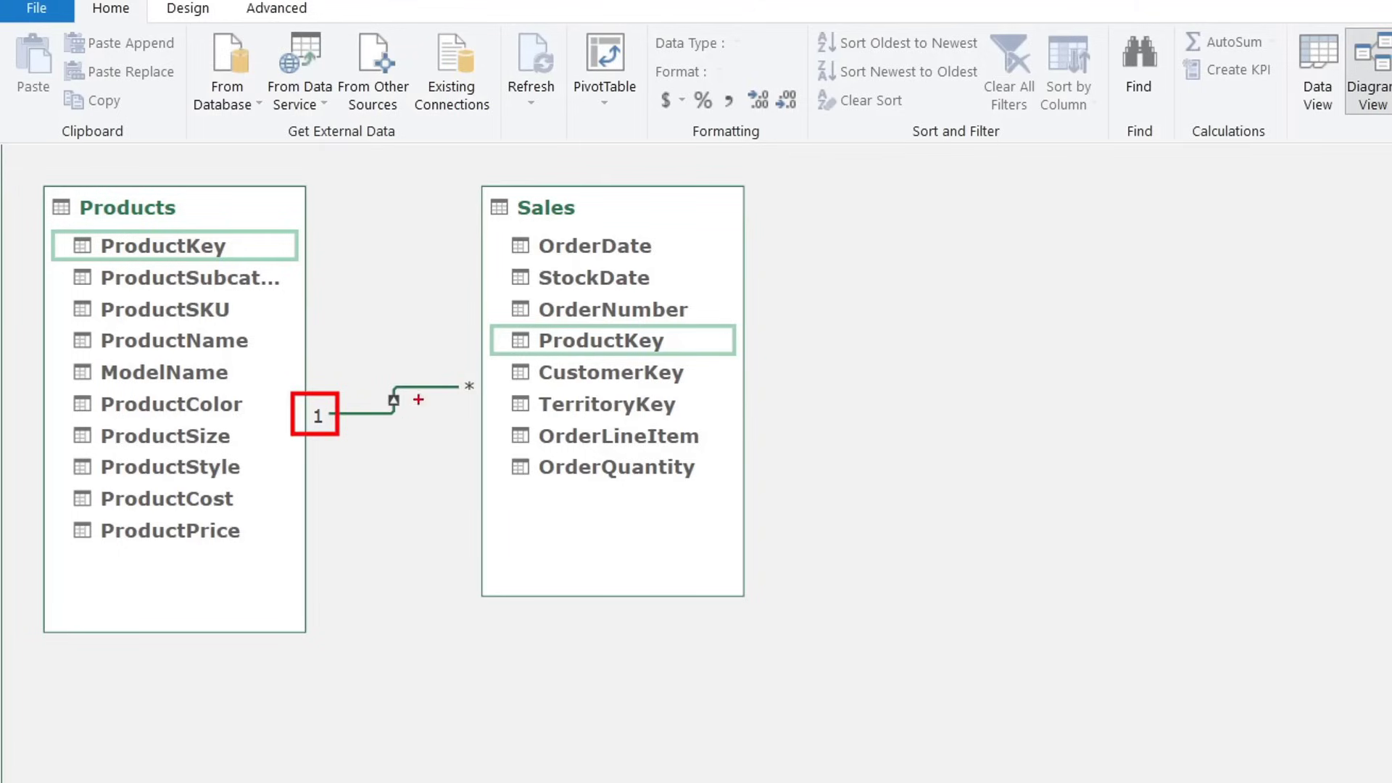
{"action": "left_click_drag", "start_coordinate": [470, 405], "coordinate": [516, 608]}
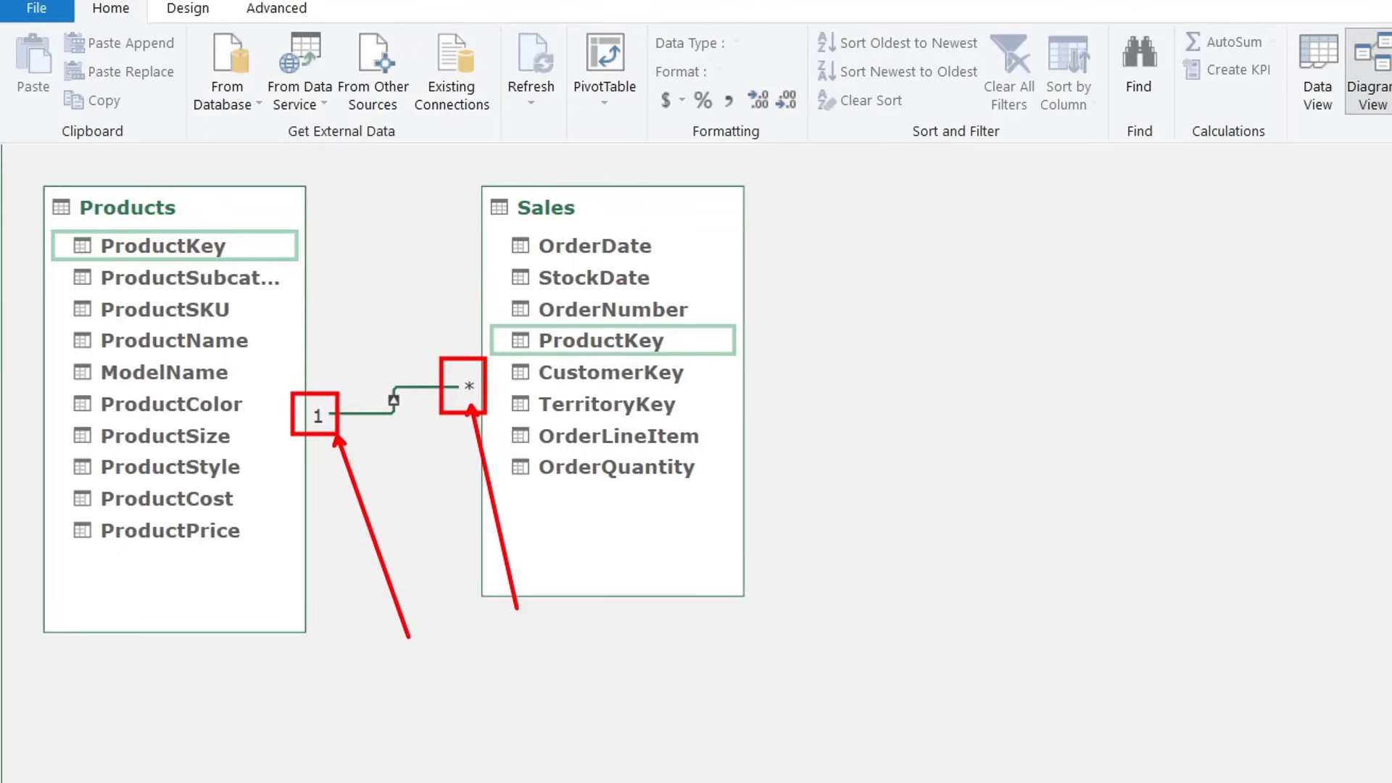
{"action": "left_click_drag", "start_coordinate": [45, 179], "coordinate": [45, 409]}
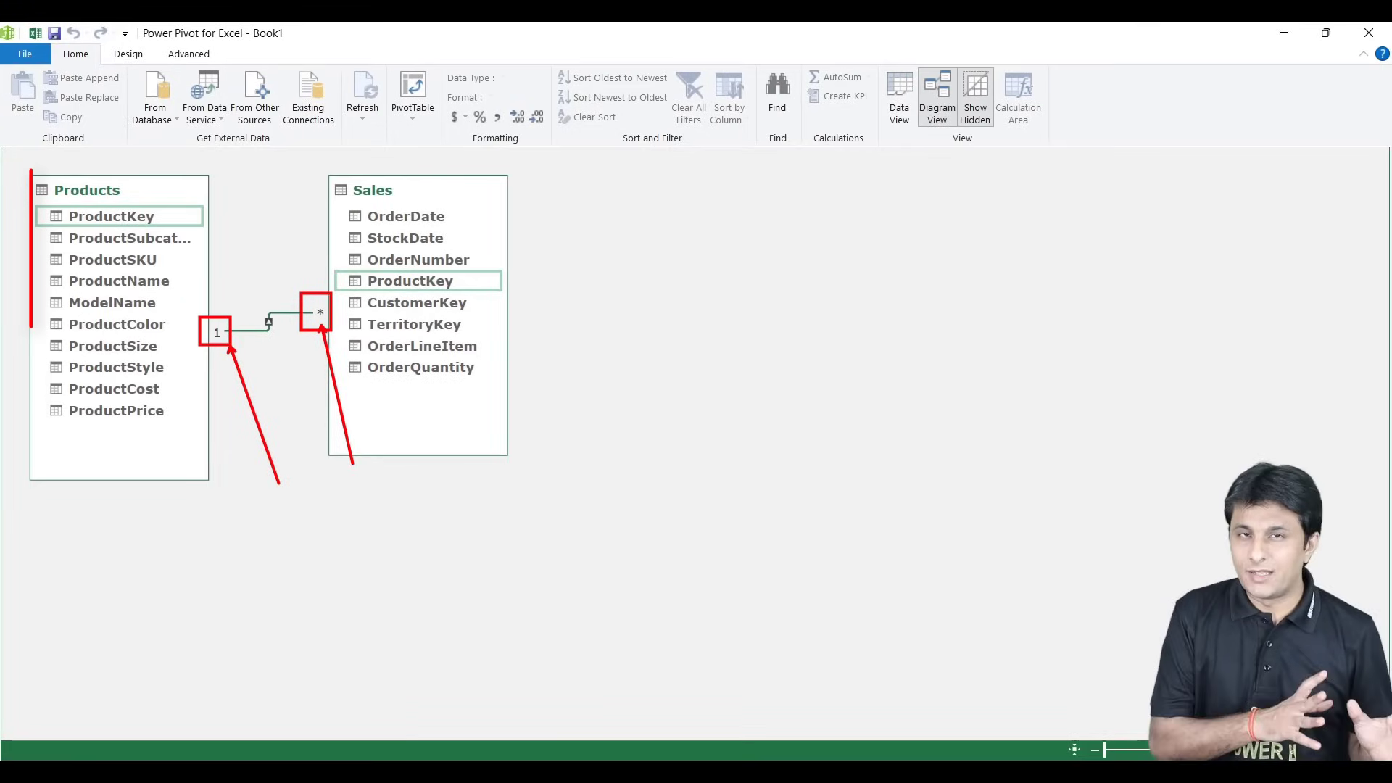
{"action": "left_click_drag", "start_coordinate": [30, 326], "coordinate": [32, 171]}
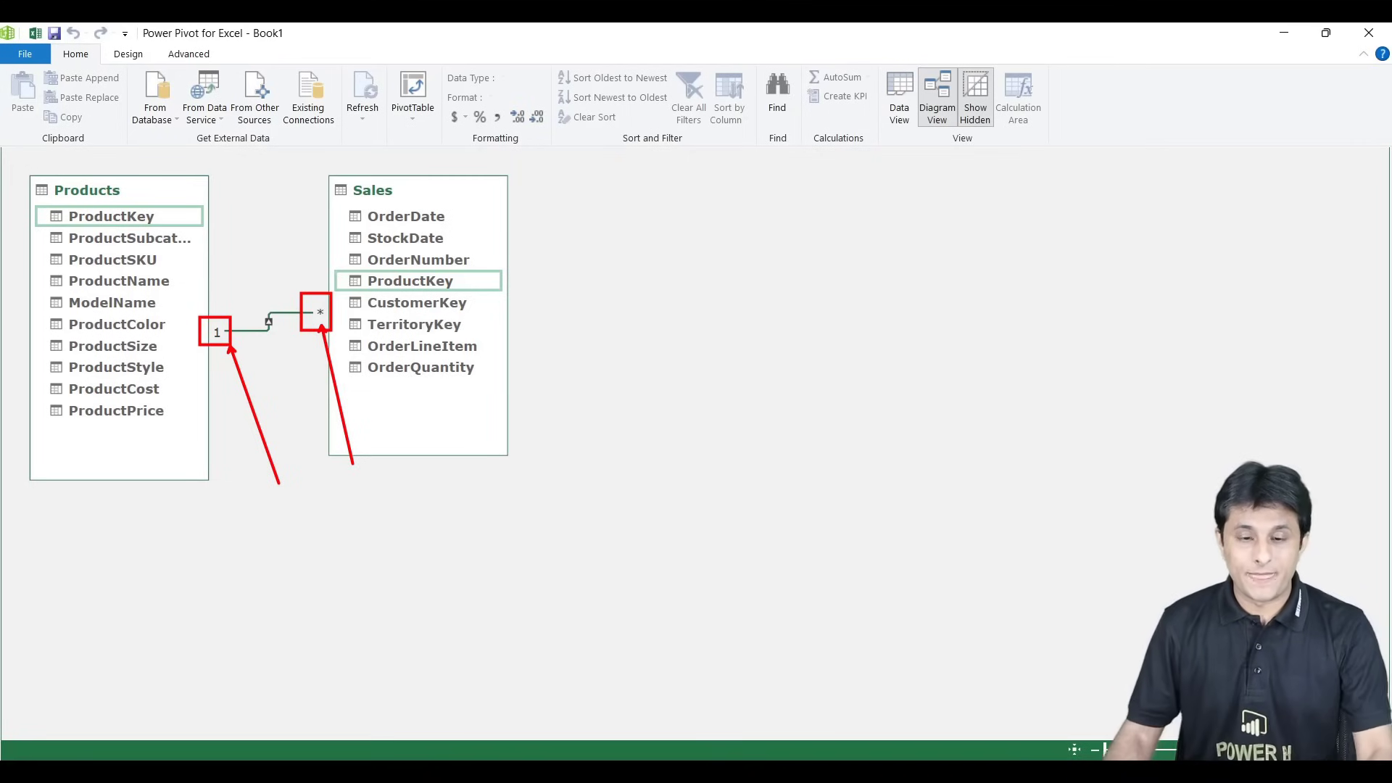
Step: Create a PivotTable from the data model on a new worksheet
{"action": "left_click", "coordinate": [414, 119]}
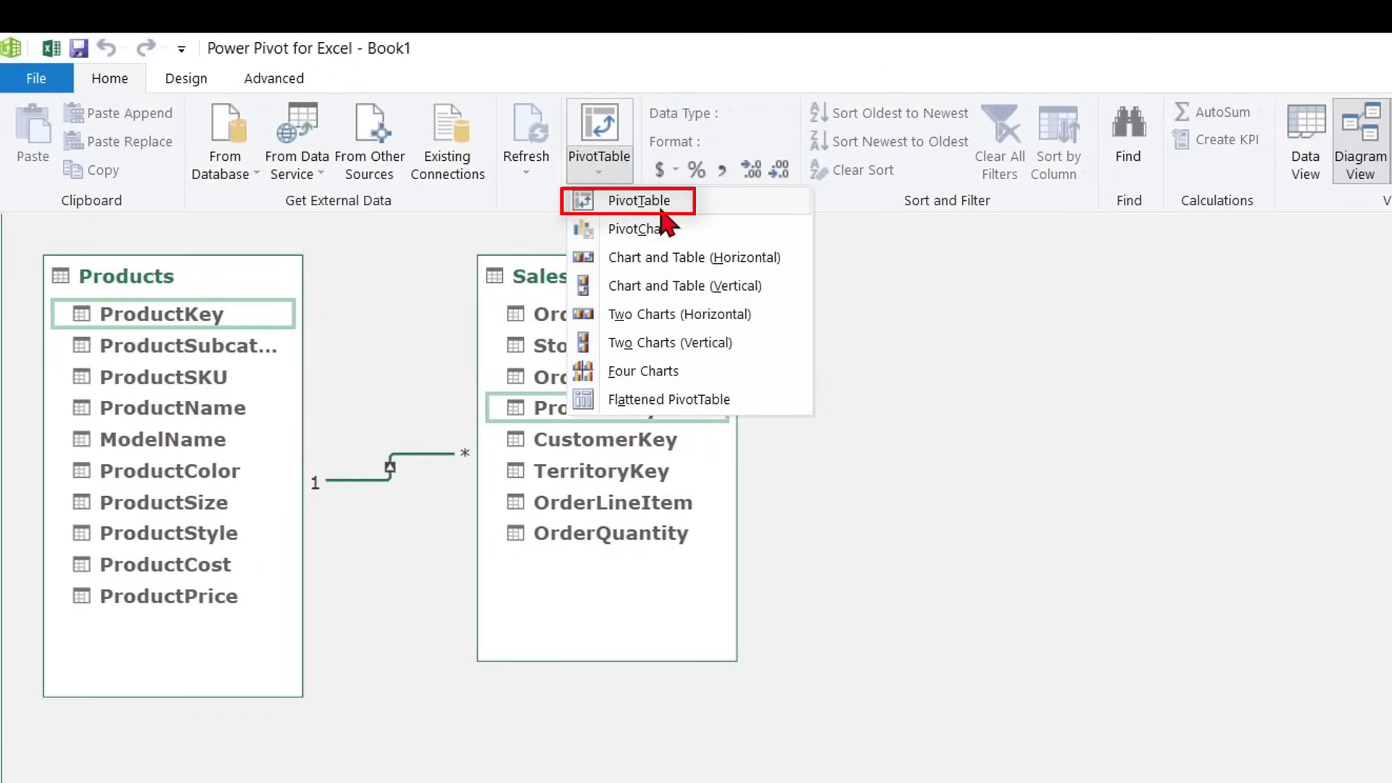
{"action": "left_click", "coordinate": [652, 205]}
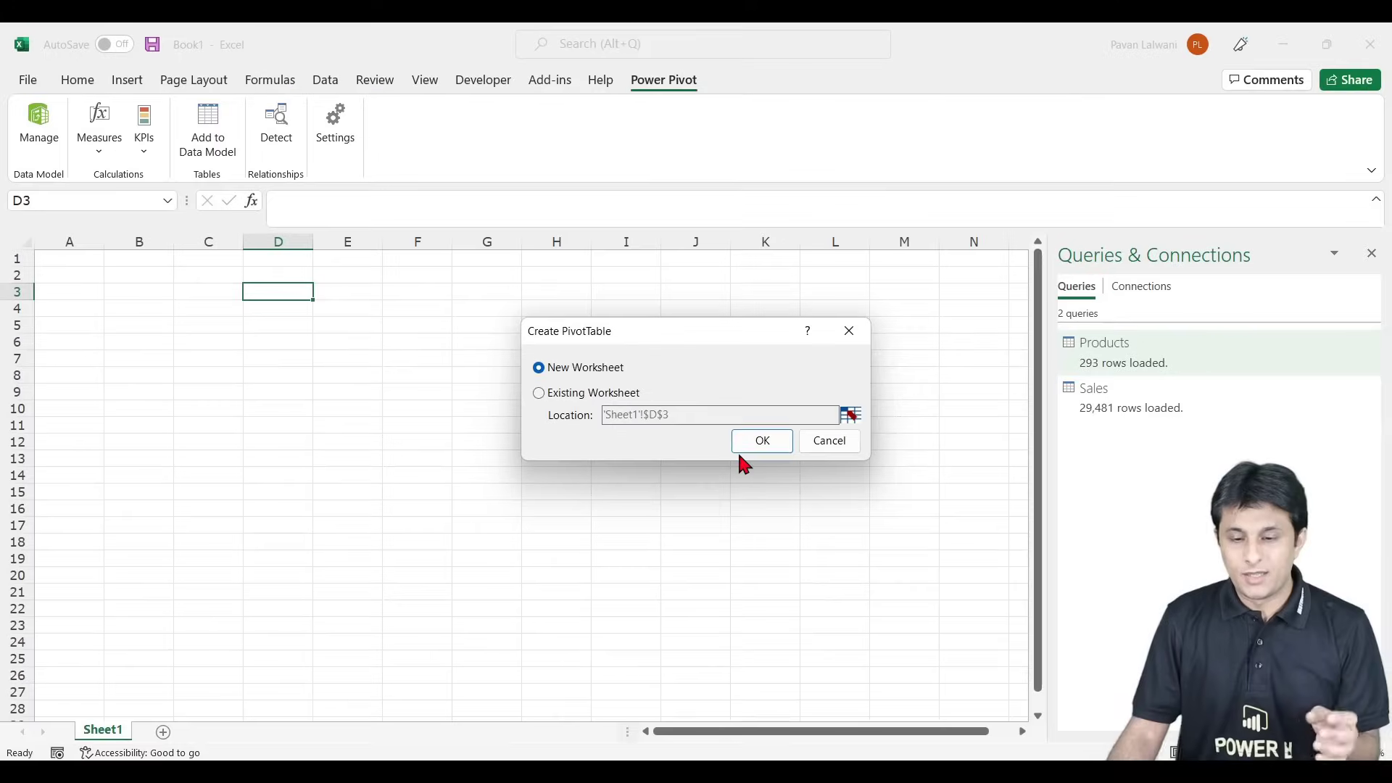
{"action": "left_click", "coordinate": [1088, 630]}
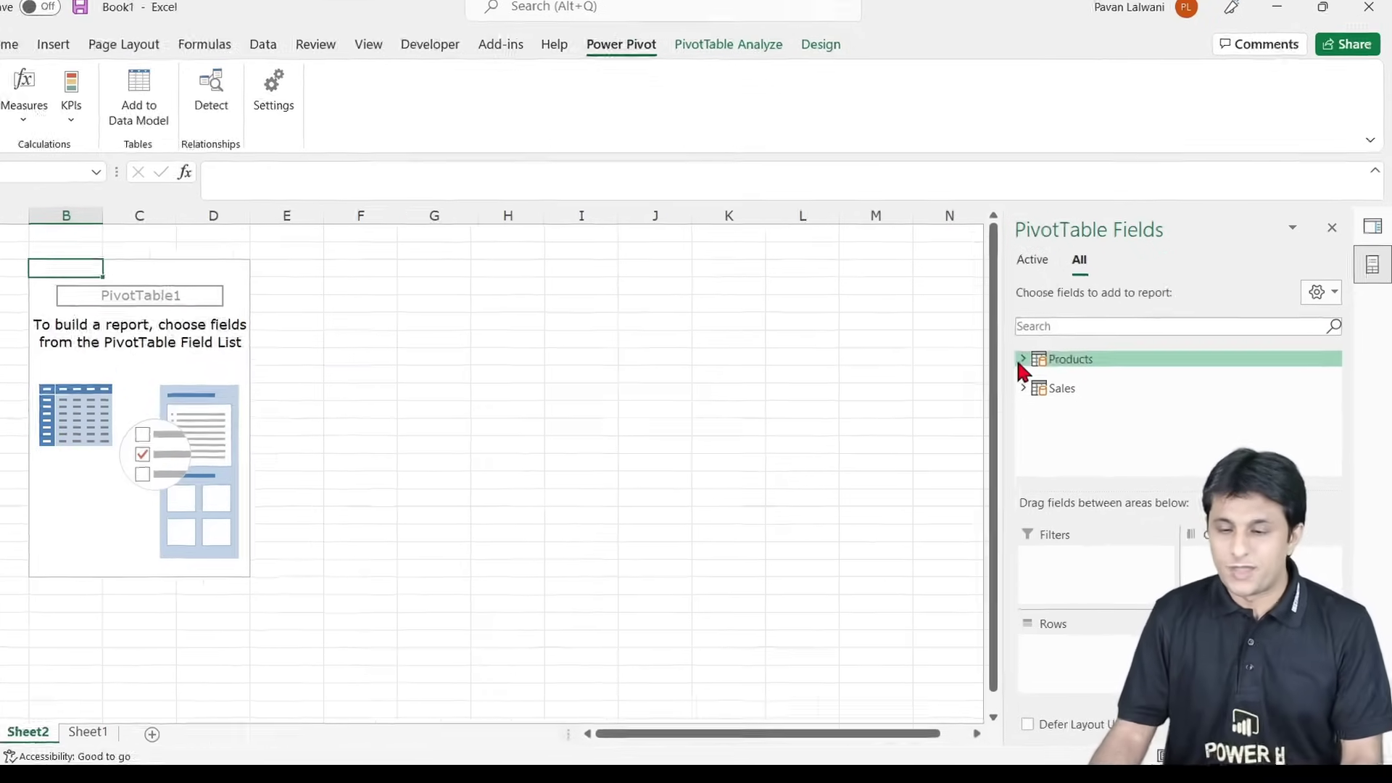
Step: Add ProductColor from the Products table to the PivotTable's Rows area
{"action": "left_click", "coordinate": [1043, 377]}
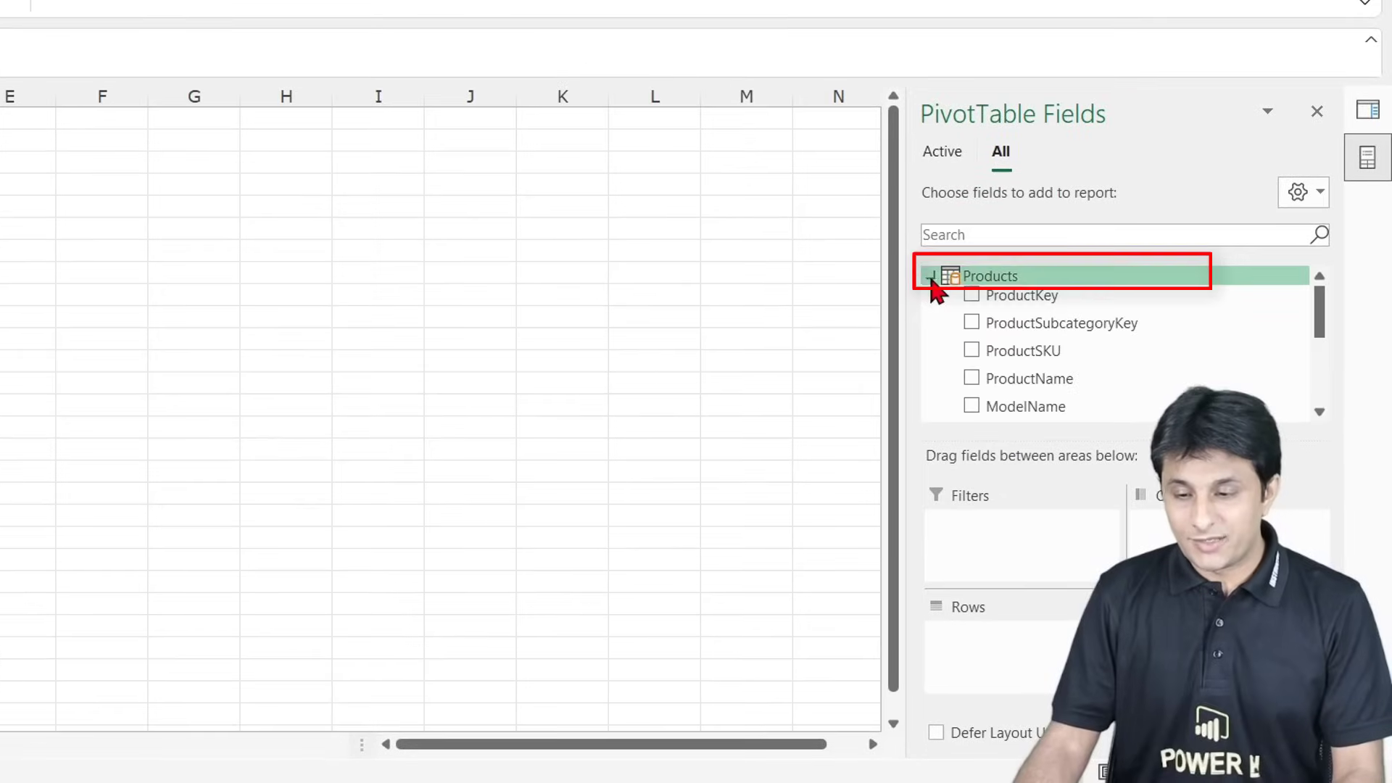
{"action": "scroll", "coordinate": [1102, 388], "scroll_direction": "down", "scroll_amount": 2}
{"action": "left_click_drag", "start_coordinate": [1073, 319], "coordinate": [1050, 658]}
{"action": "scroll", "coordinate": [1013, 359], "scroll_direction": "up", "scroll_amount": 2}
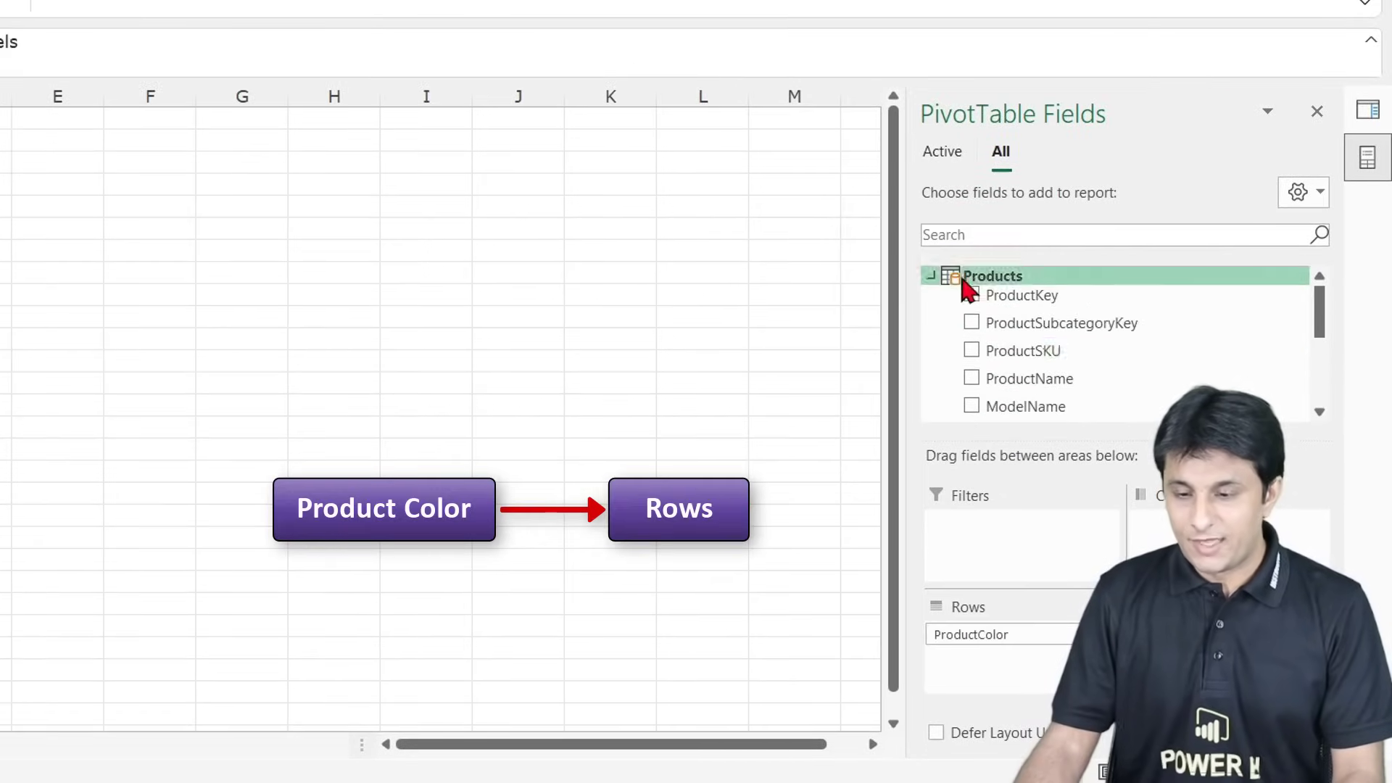
Step: Collapse the Products field list and add OrderQuantity from the Sales table as the PivotTable's summed value
{"action": "left_click", "coordinate": [931, 276]}
{"action": "left_click", "coordinate": [931, 312]}
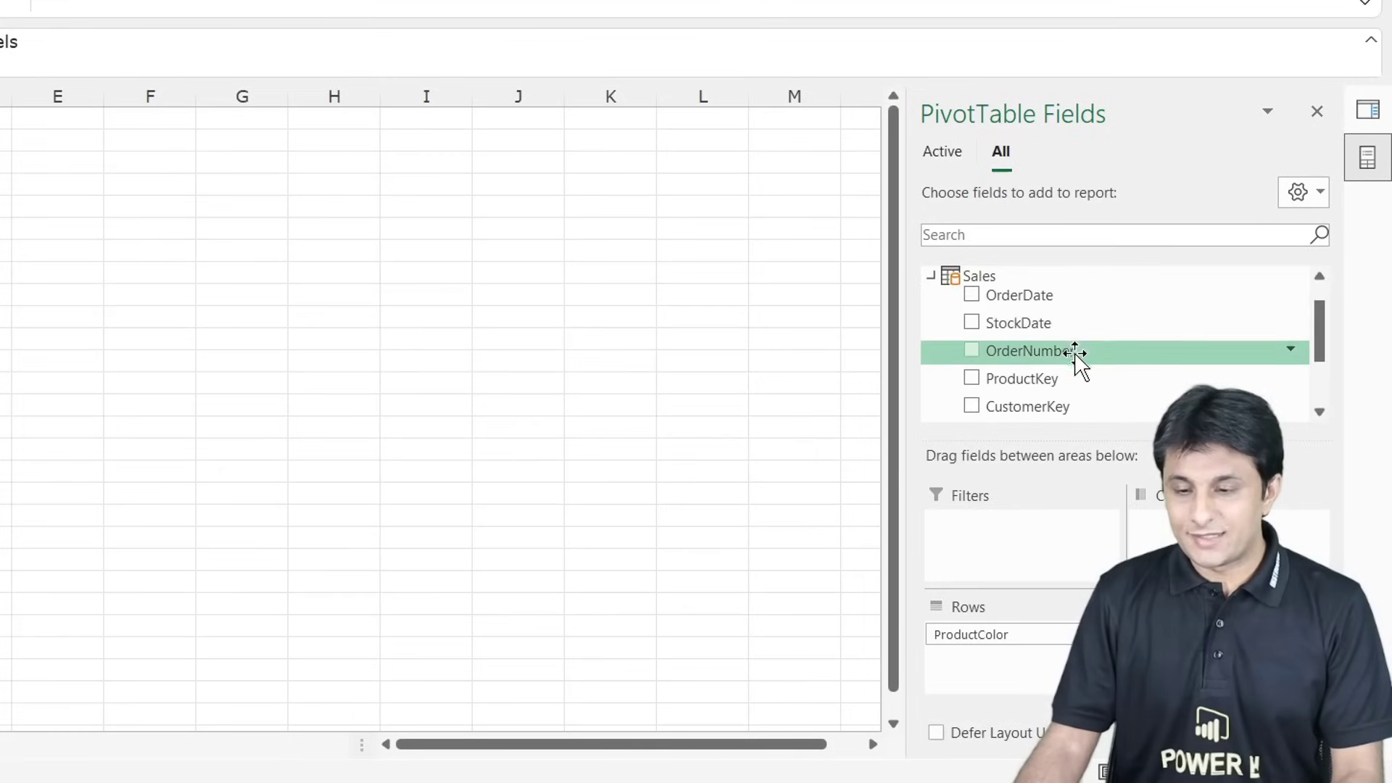
{"action": "scroll", "coordinate": [1073, 374], "scroll_direction": "down", "scroll_amount": 2}
{"action": "left_click", "coordinate": [1069, 384]}
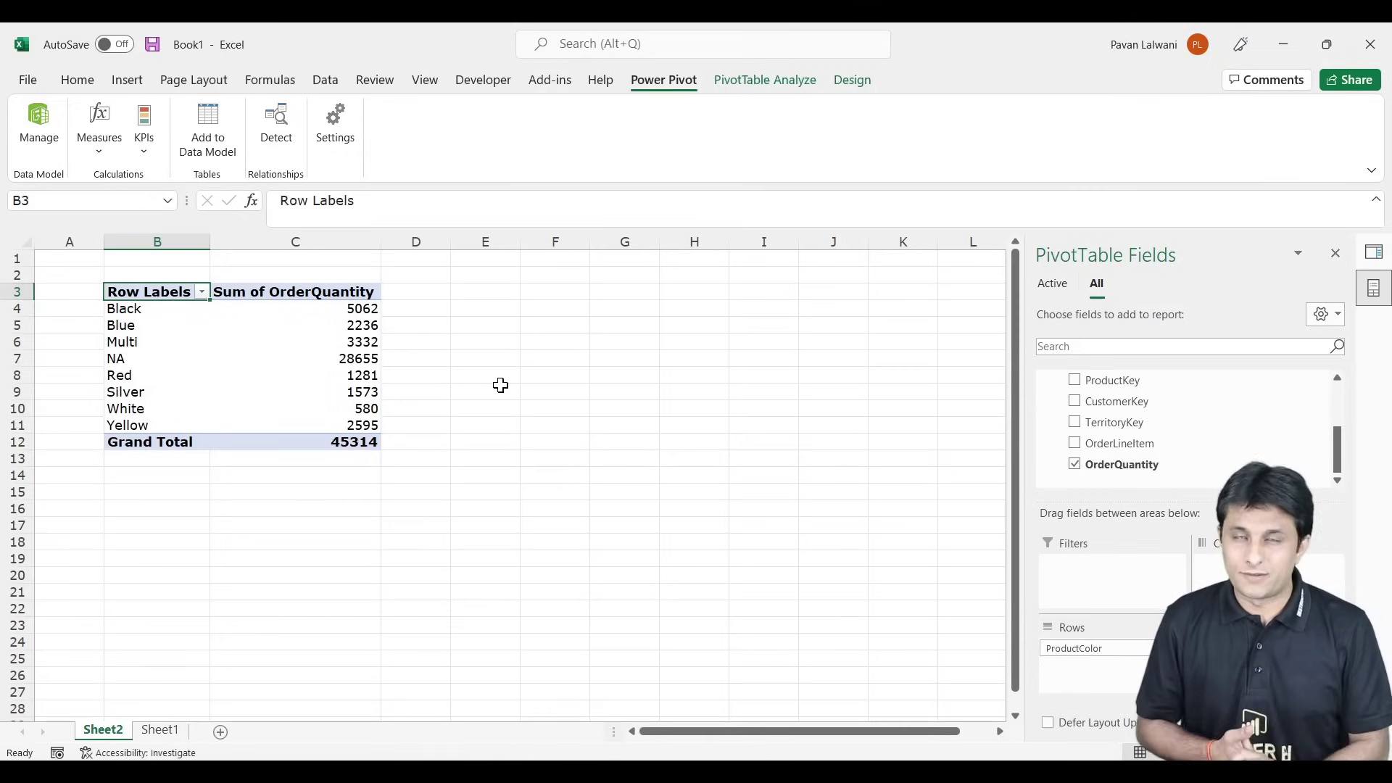
Step: Sort the PivotTable by Sum of OrderQuantity from largest to smallest
{"action": "left_click", "coordinate": [290, 308]}
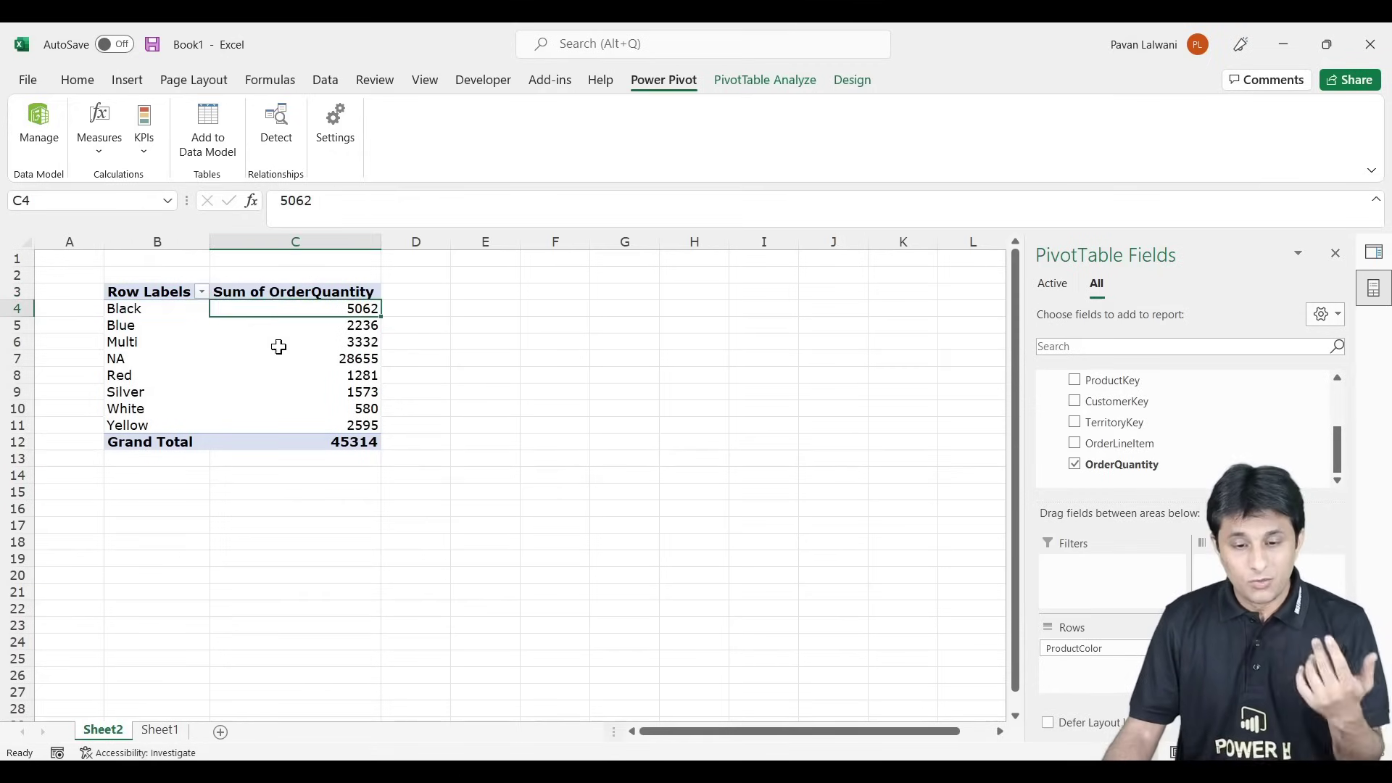
{"action": "right_click", "coordinate": [340, 352]}
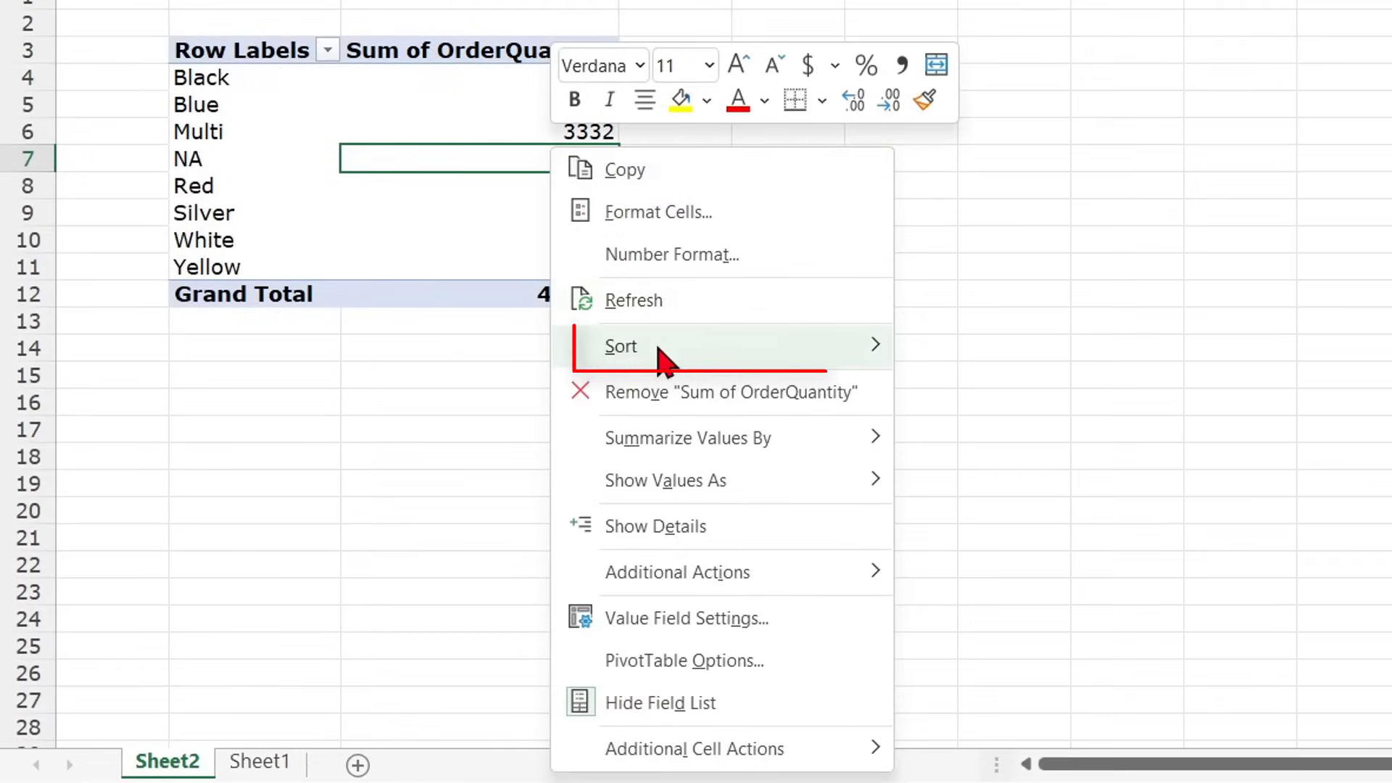
{"action": "mouse_move", "coordinate": [662, 355]}
{"action": "left_click", "coordinate": [988, 395]}
{"action": "left_click", "coordinate": [579, 77]}
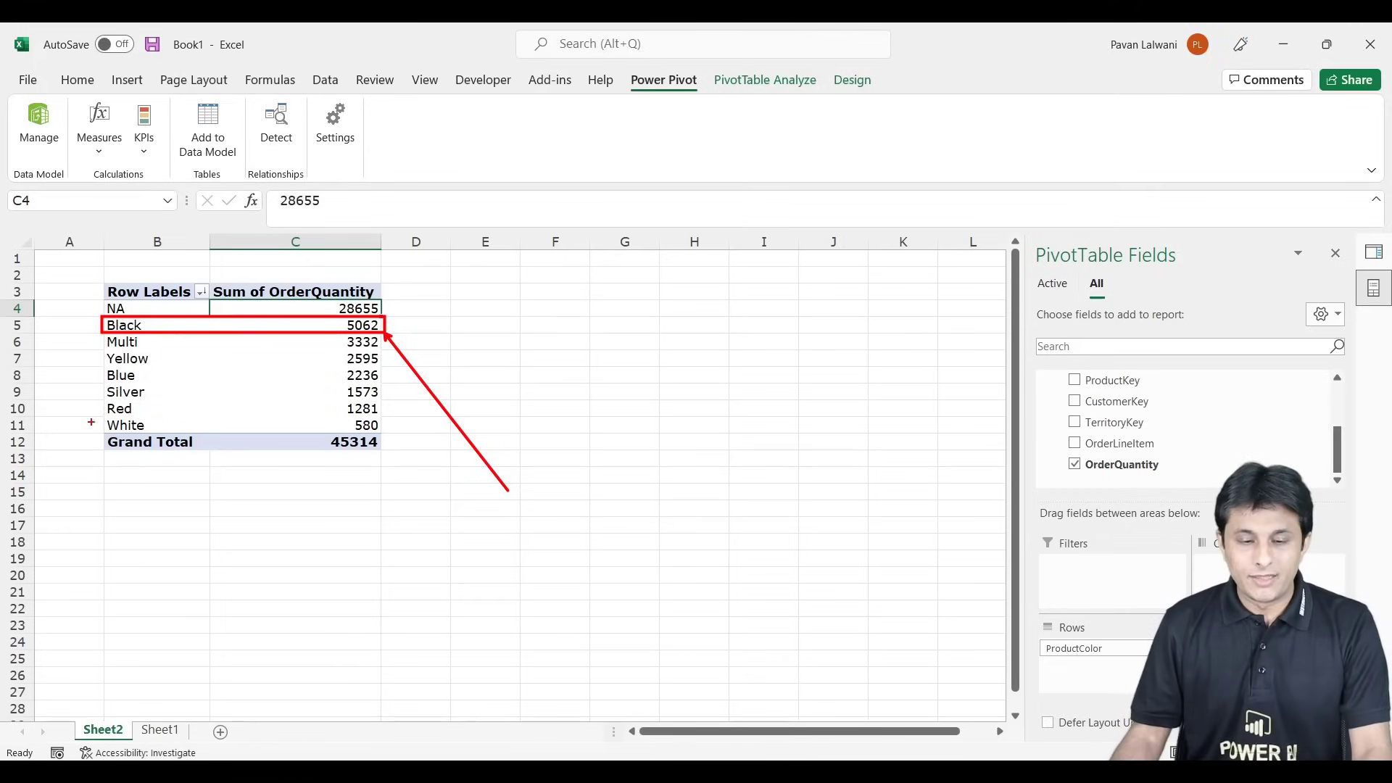
{"action": "left_click_drag", "start_coordinate": [94, 418], "coordinate": [381, 435]}
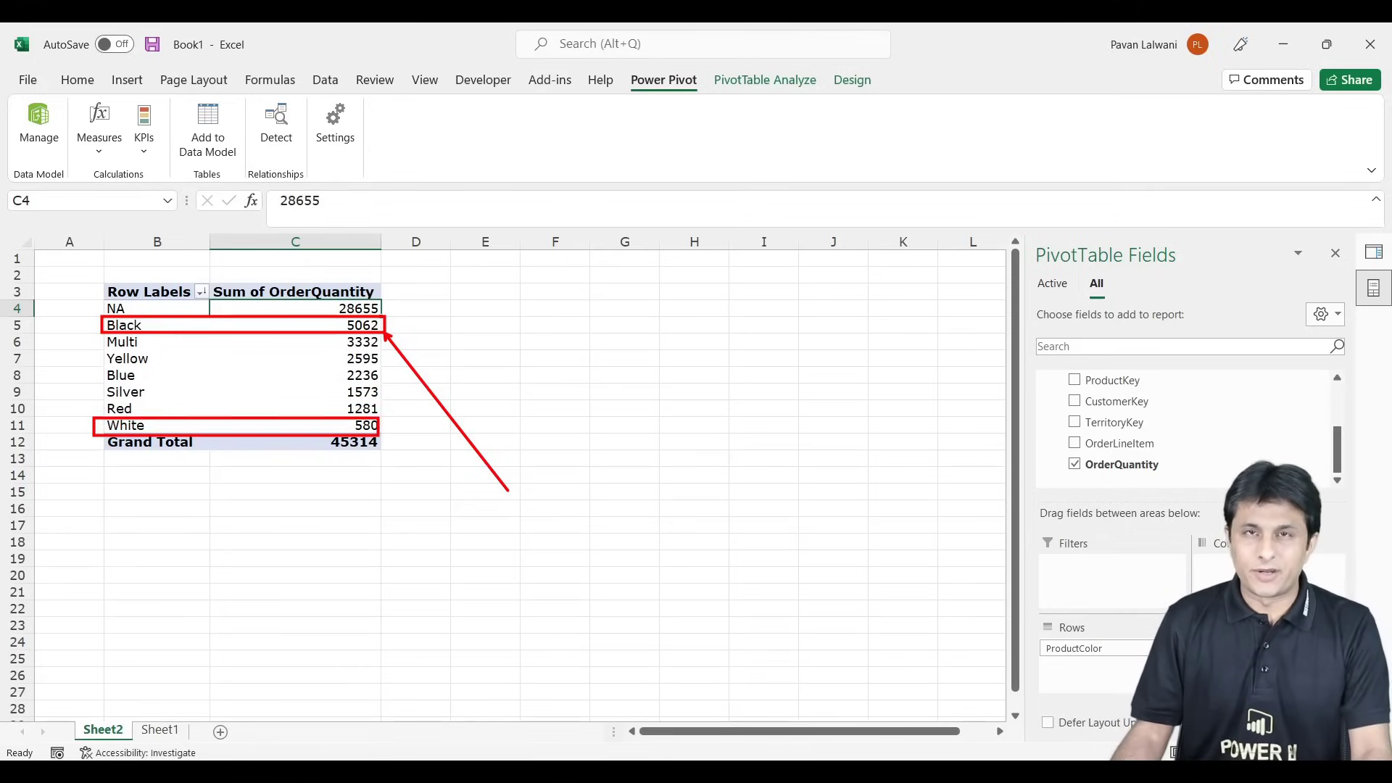
{"action": "key", "text": "Escape"}
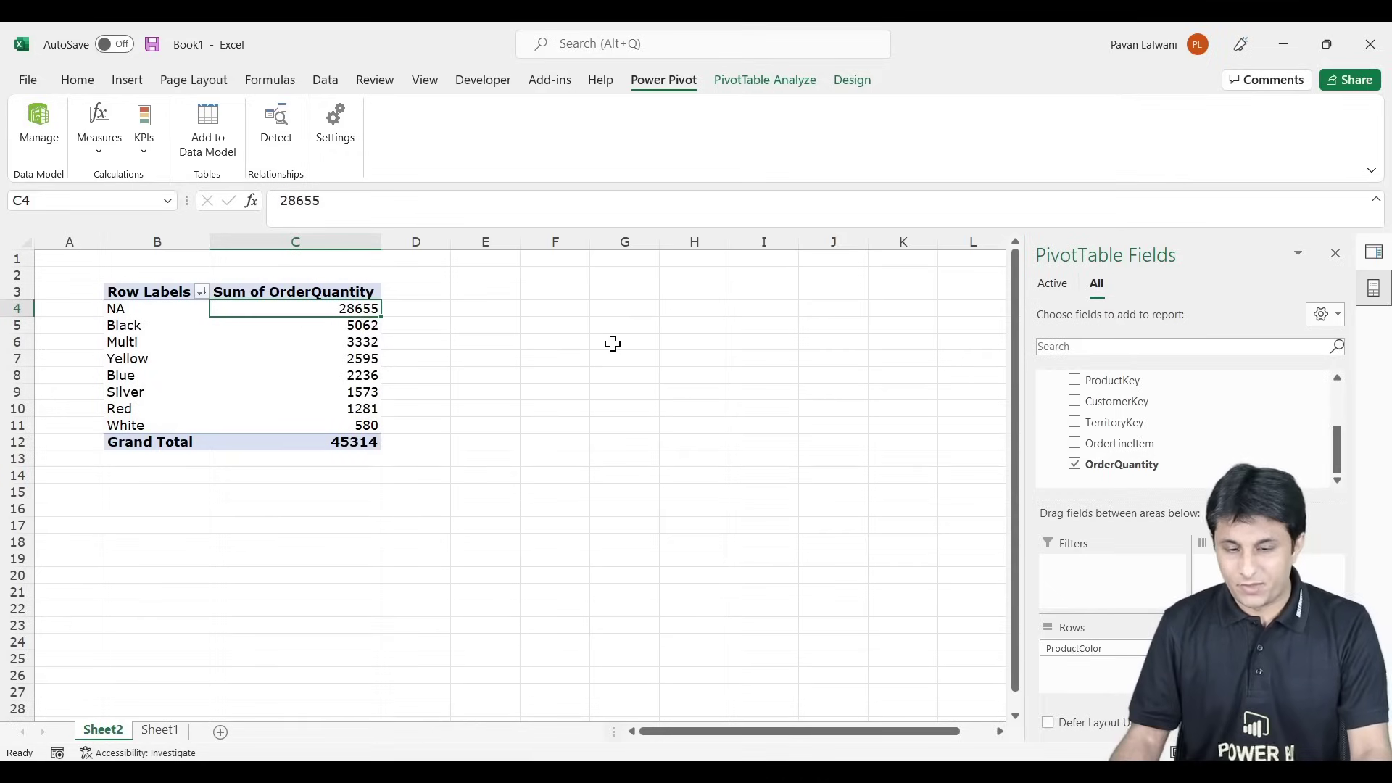
Step: Collapse the Sales fields in the PivotTable field list and locate the Territories file in File Explorer's Section 1 folder
{"action": "scroll", "coordinate": [1131, 449], "scroll_direction": "up", "scroll_amount": 3}
{"action": "left_click", "coordinate": [1044, 405]}
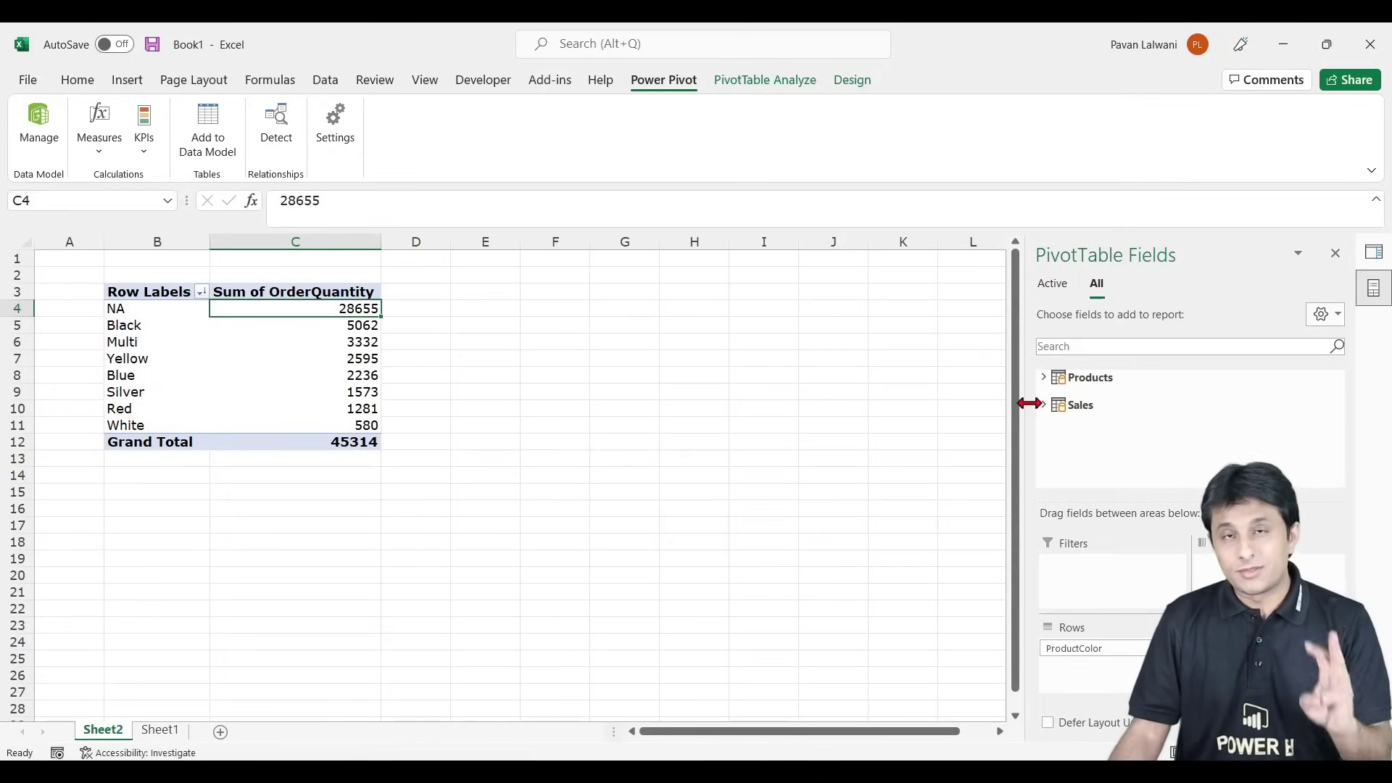
{"action": "key", "text": "alt+Tab"}
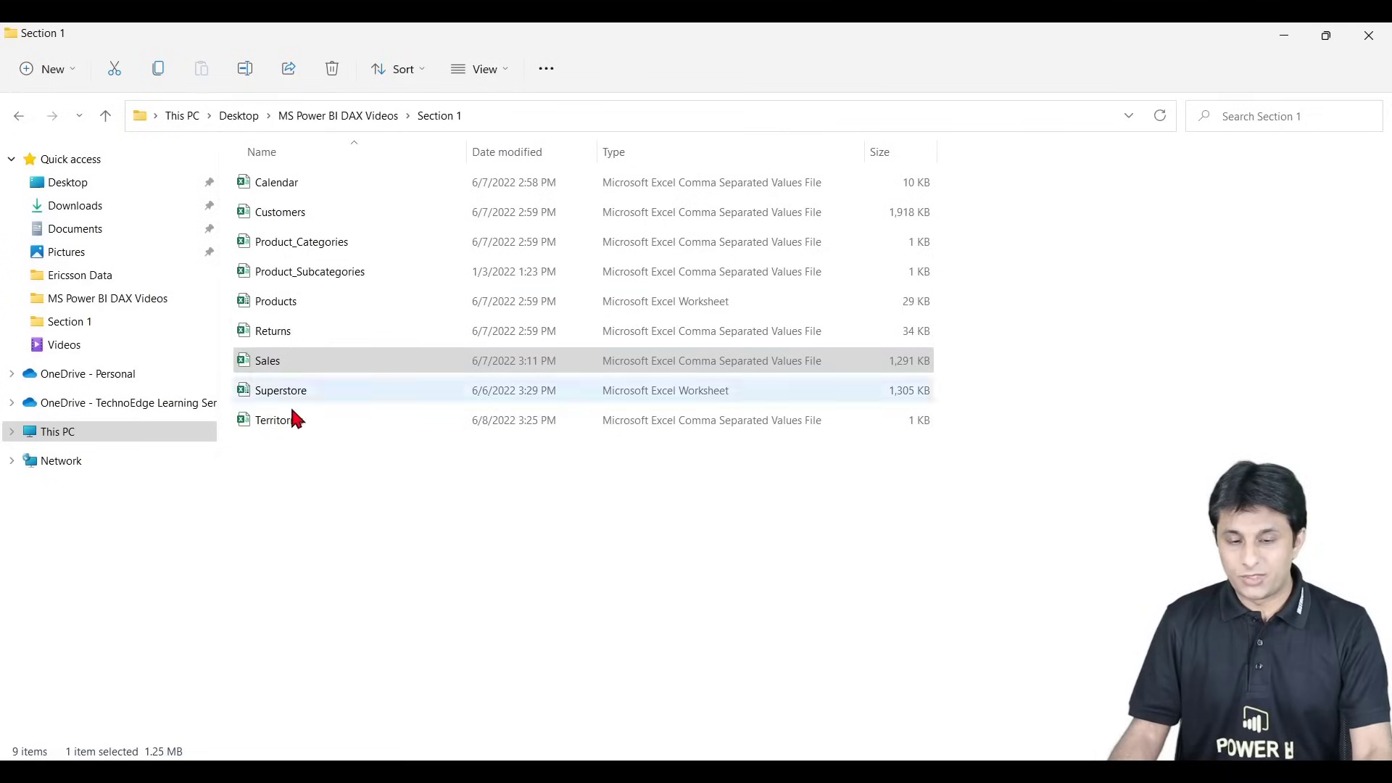
{"action": "left_click", "coordinate": [296, 422]}
{"action": "left_click_drag", "start_coordinate": [229, 399], "coordinate": [891, 437]}
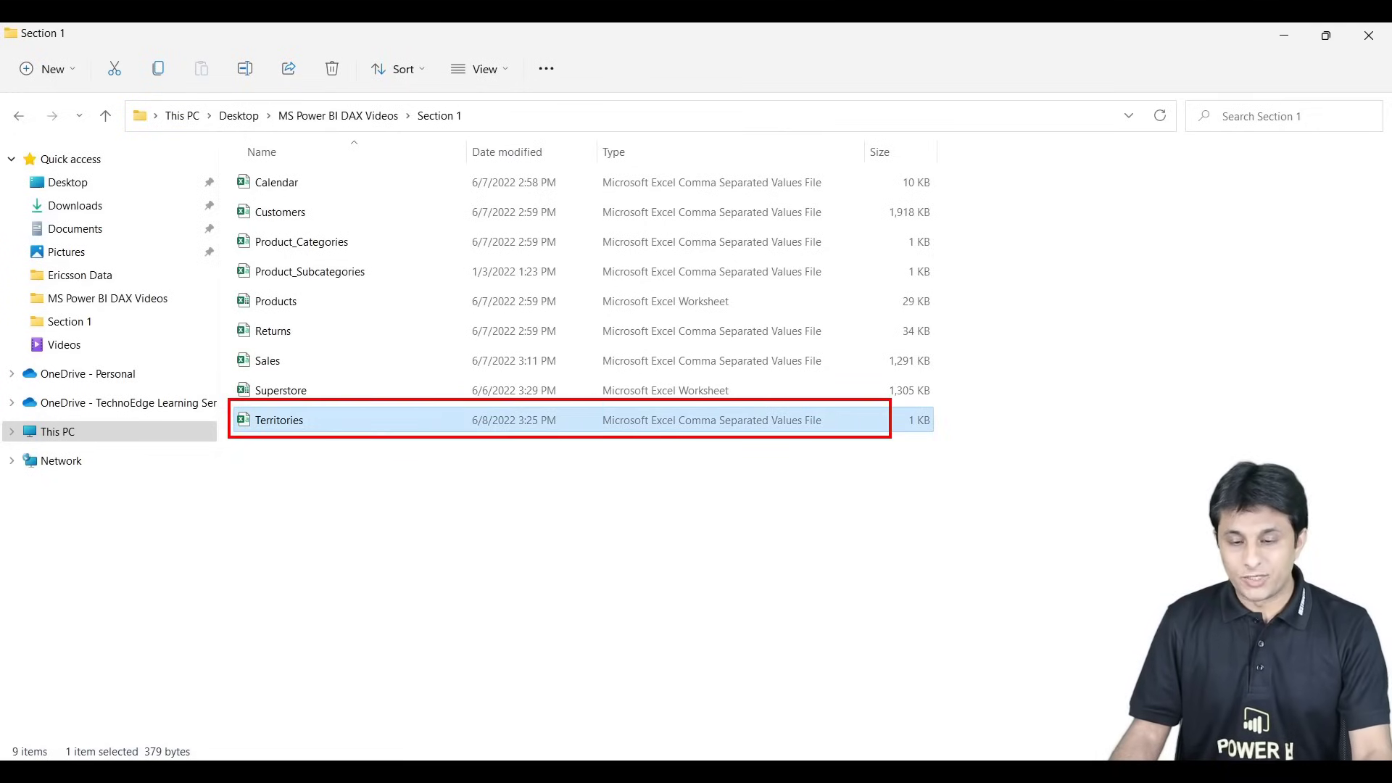
{"action": "key", "text": "Escape"}
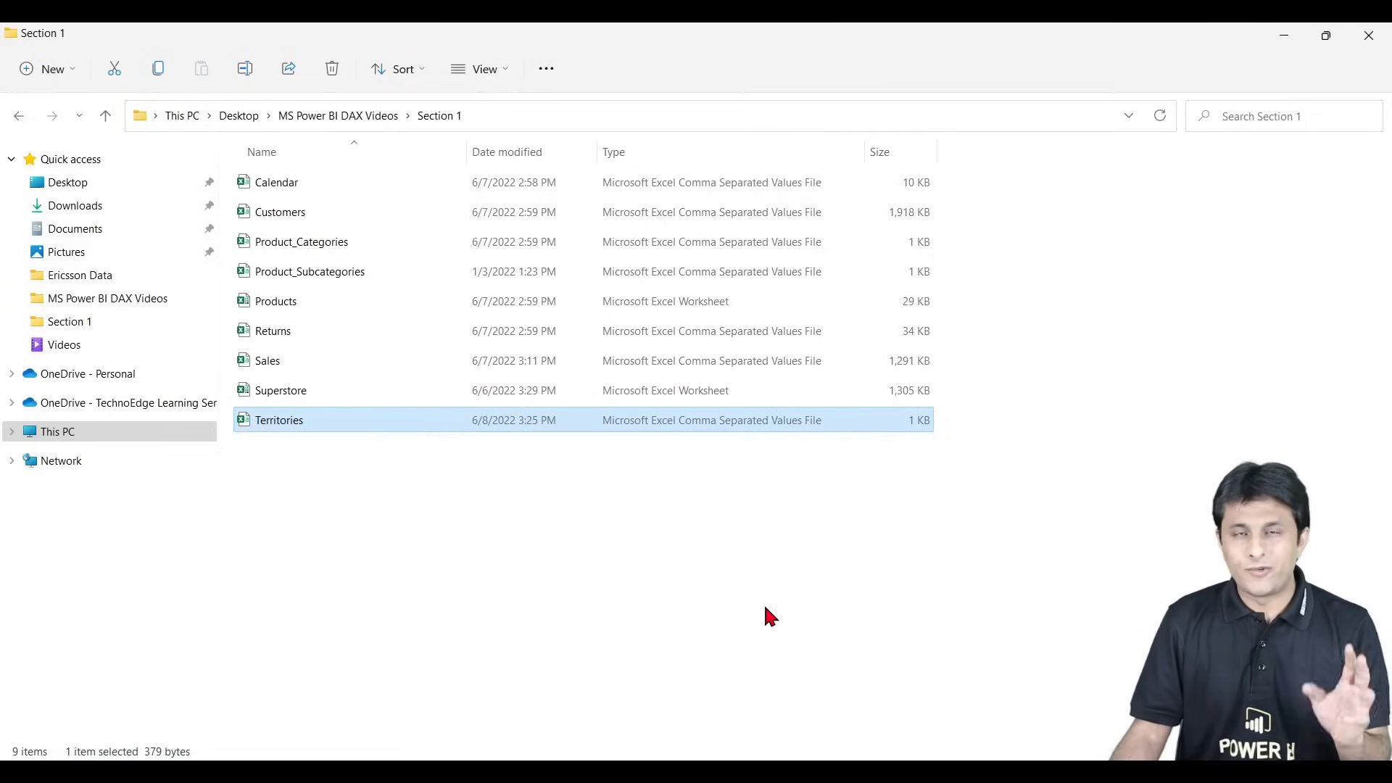
{"action": "key", "text": "alt+Tab"}
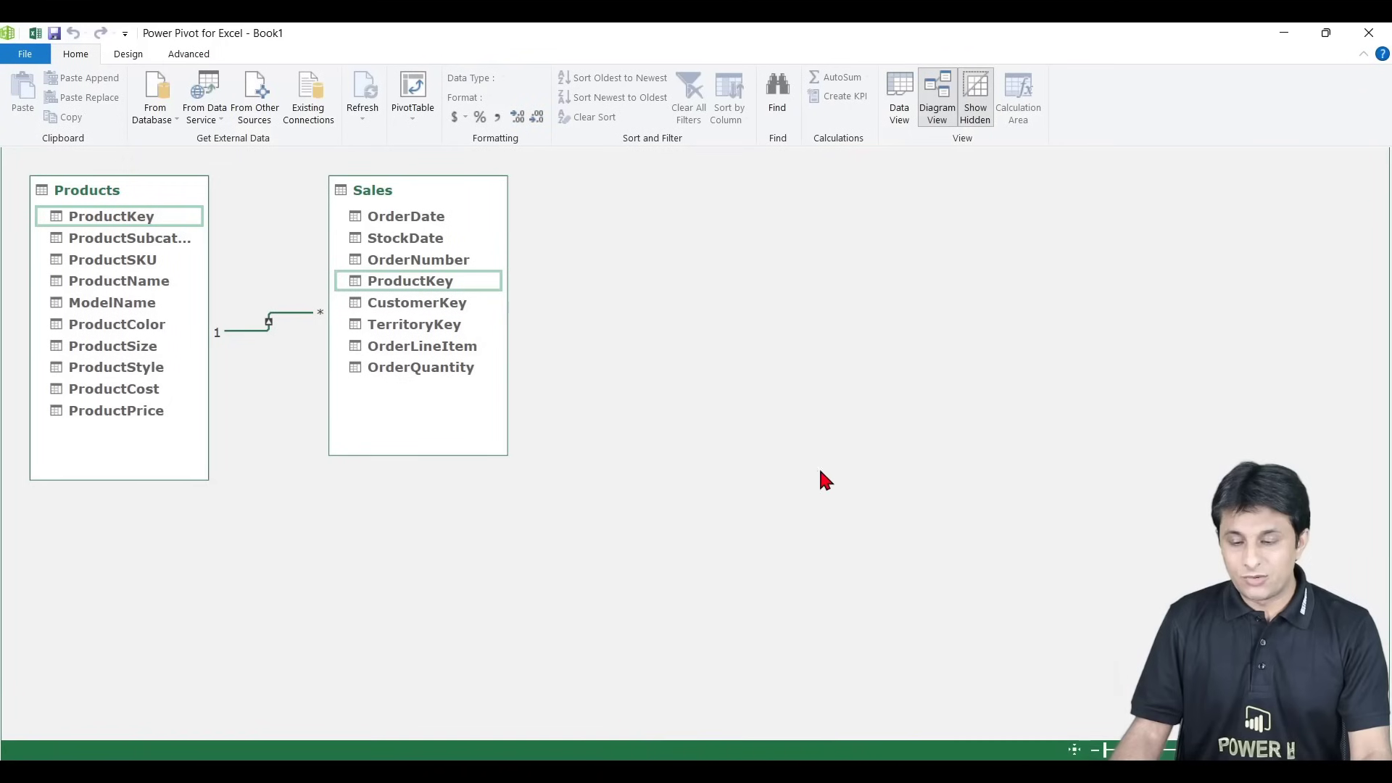
Step: Return to the Excel workbook and begin a Text/CSV import of the Territories file from the Section 1 folder
{"action": "key", "text": "alt+Tab"}
{"action": "left_click", "coordinate": [358, 81]}
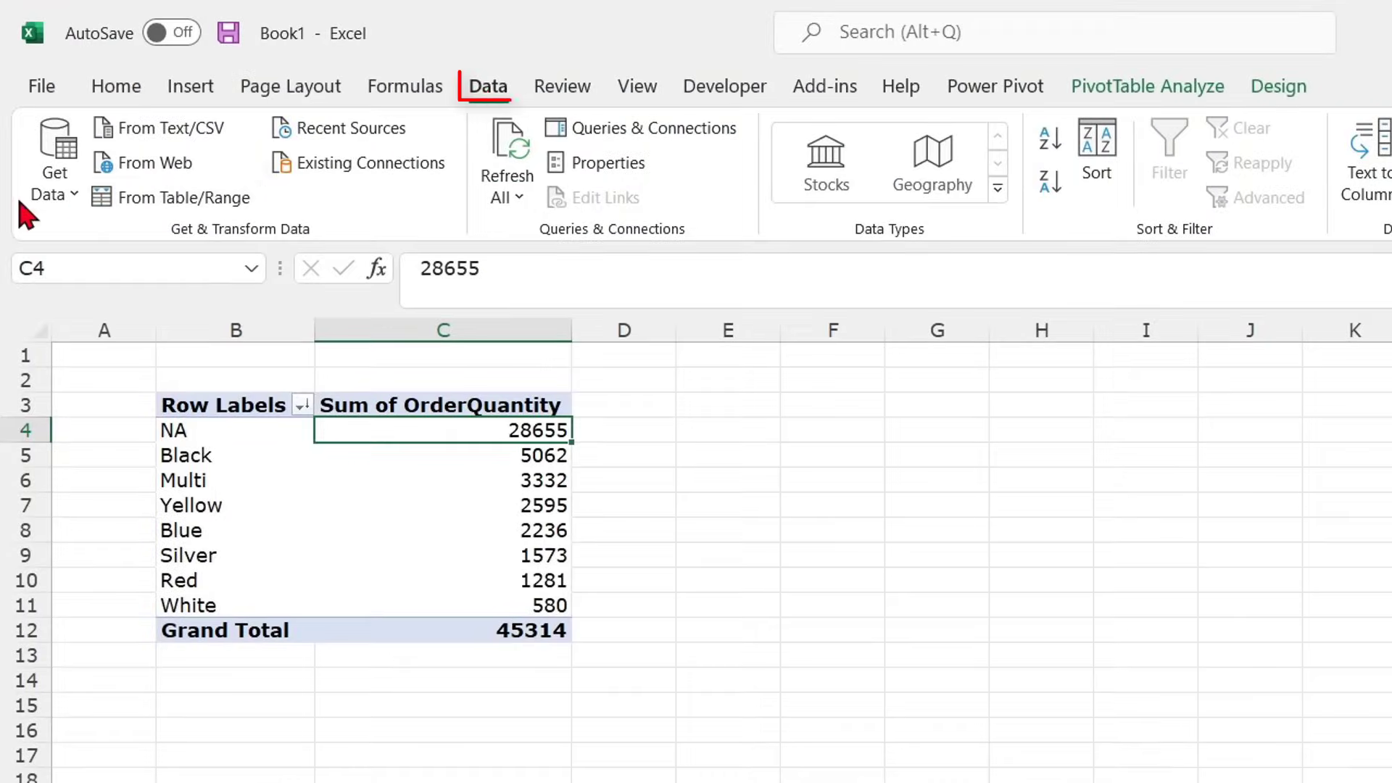
{"action": "left_click", "coordinate": [46, 200]}
{"action": "mouse_move", "coordinate": [326, 248]}
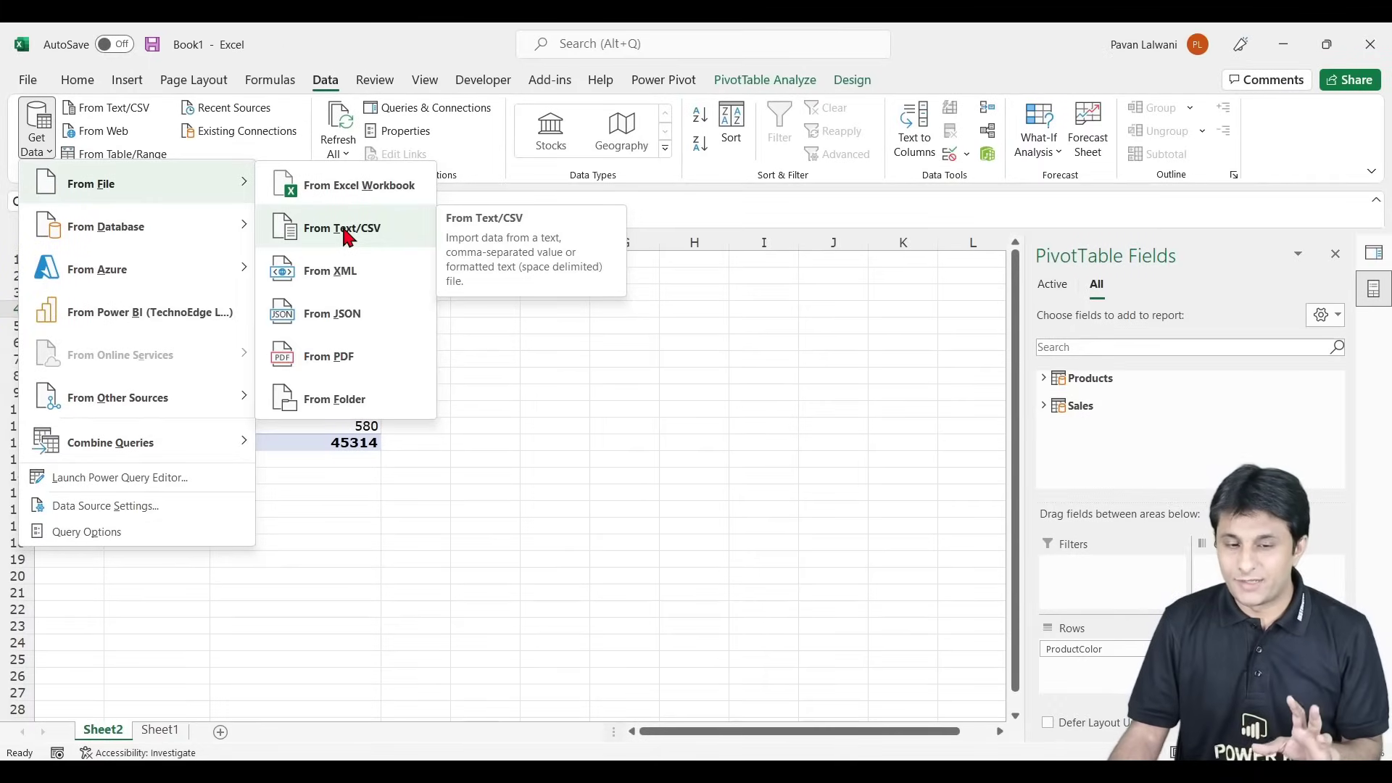
{"action": "left_click", "coordinate": [347, 233]}
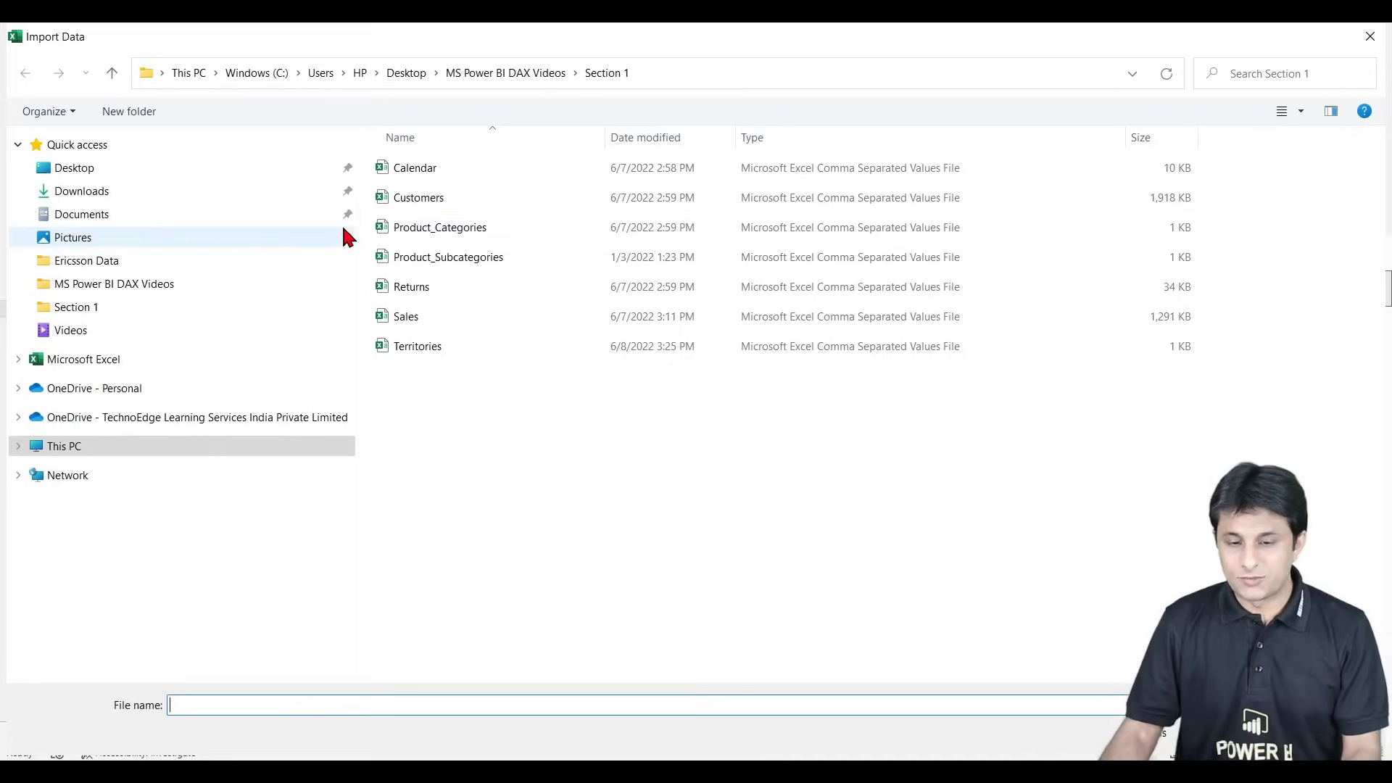
{"action": "left_click", "coordinate": [473, 351]}
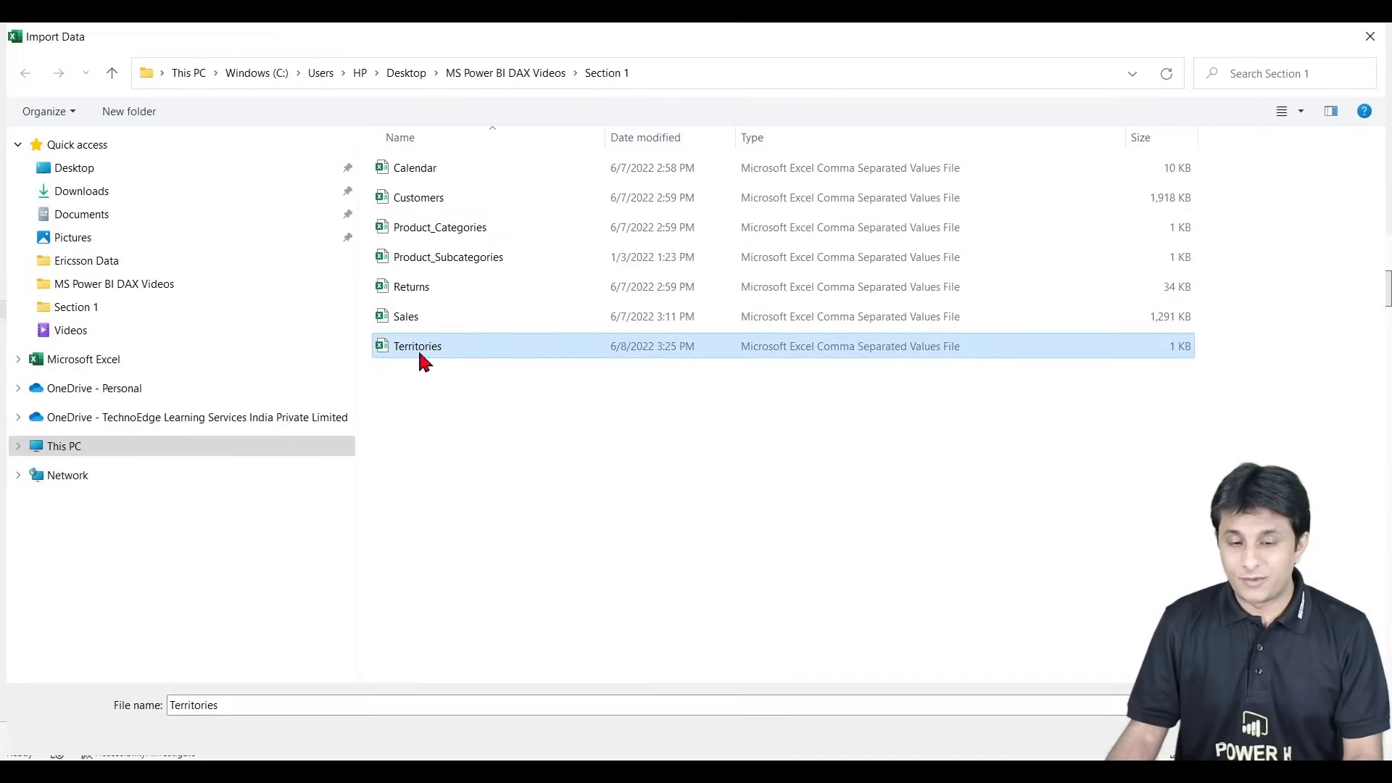
{"action": "key", "text": "Return"}
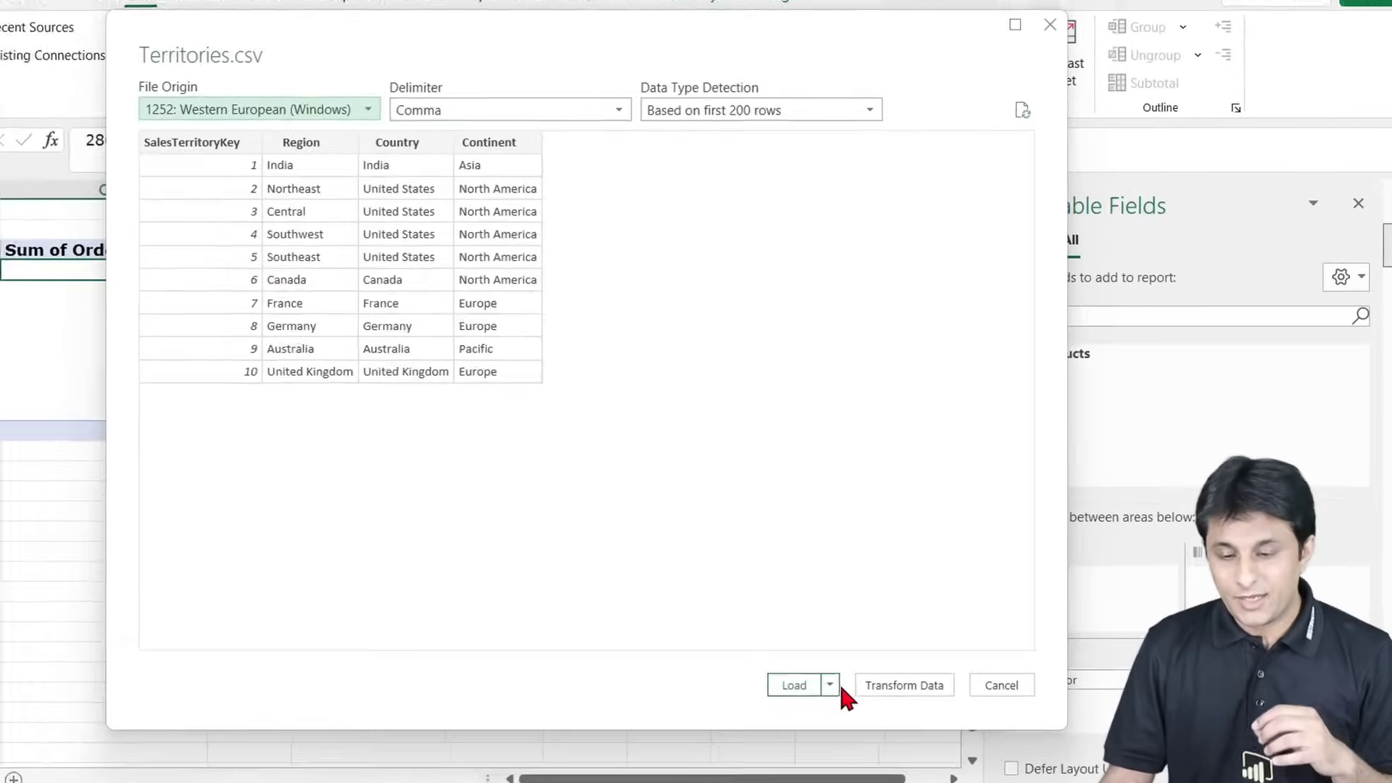
Step: Load the Territories data with Only Create Connection and add it to the Data Model
{"action": "left_click", "coordinate": [897, 653]}
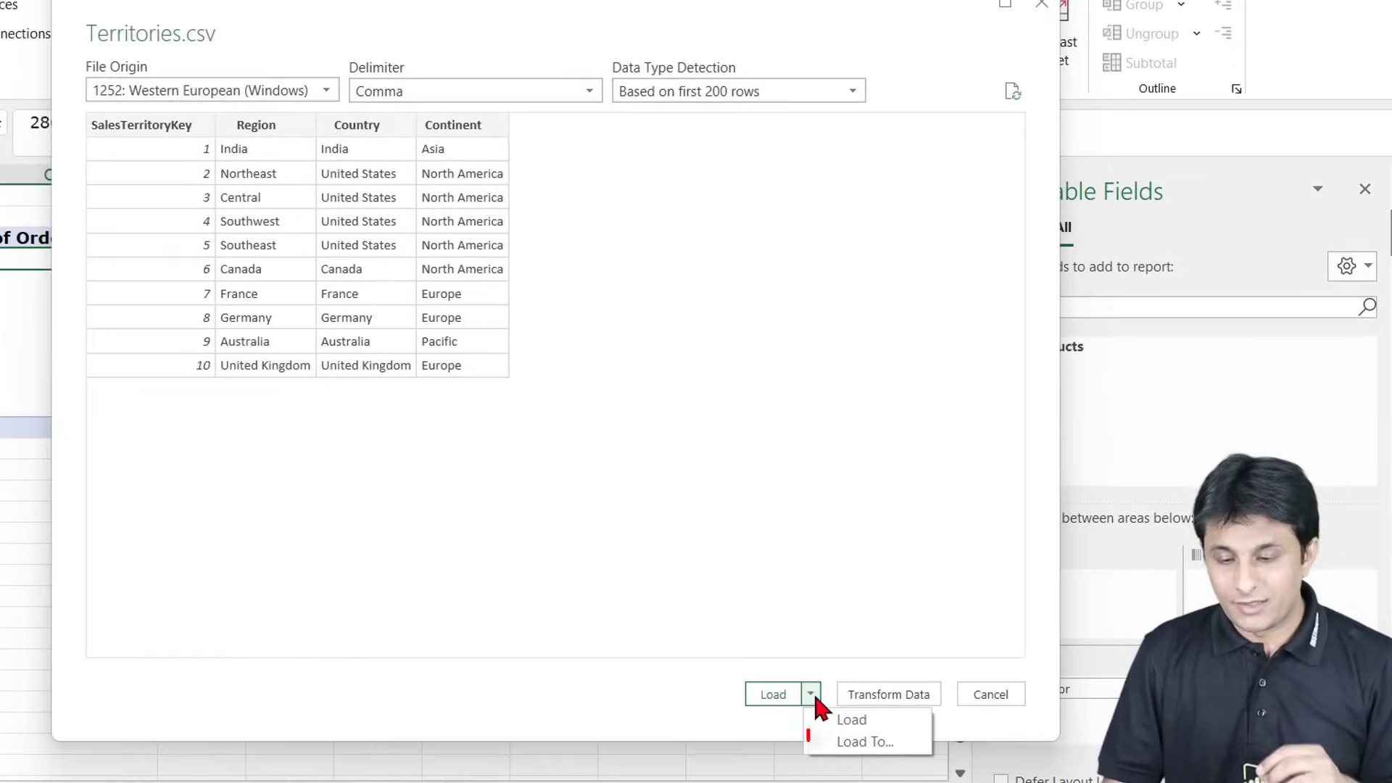
{"action": "left_click", "coordinate": [852, 746]}
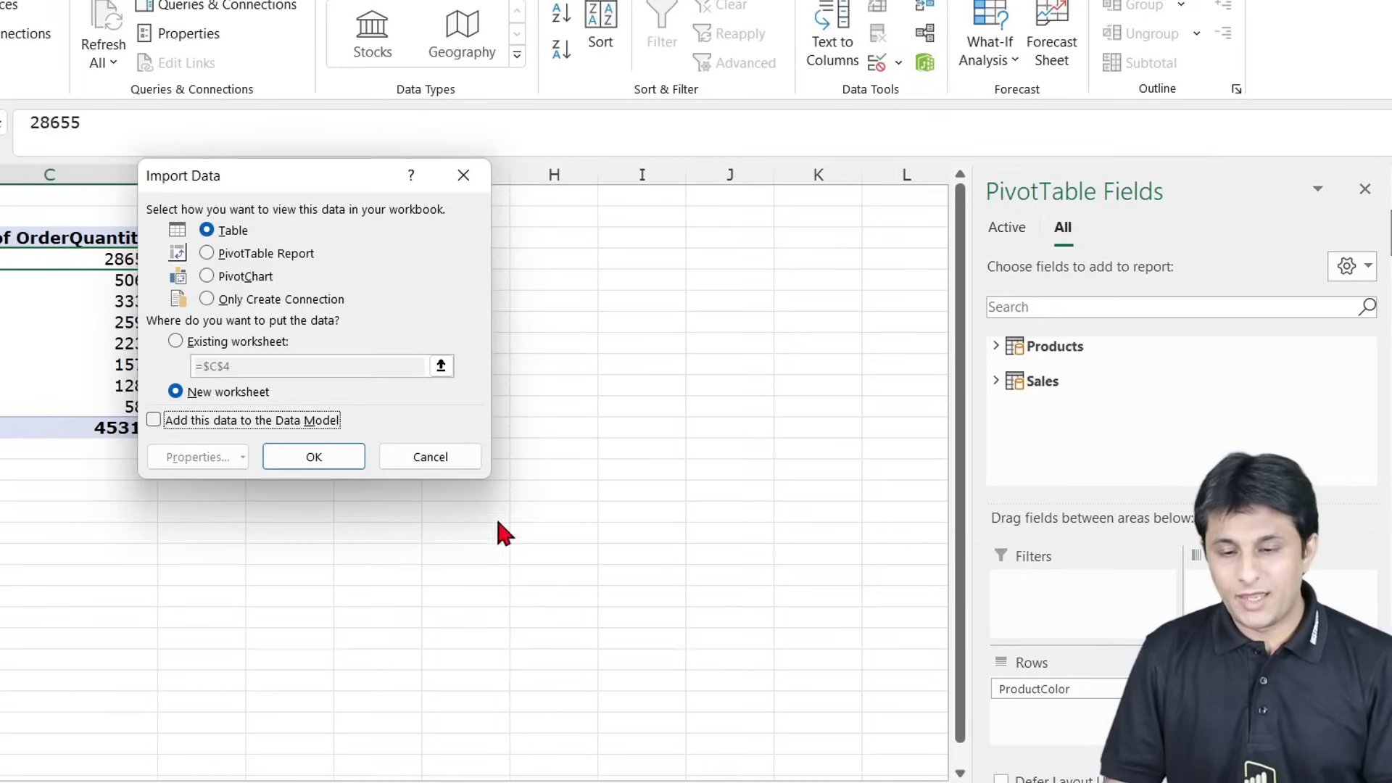
{"action": "left_click", "coordinate": [154, 420]}
{"action": "left_click", "coordinate": [235, 300]}
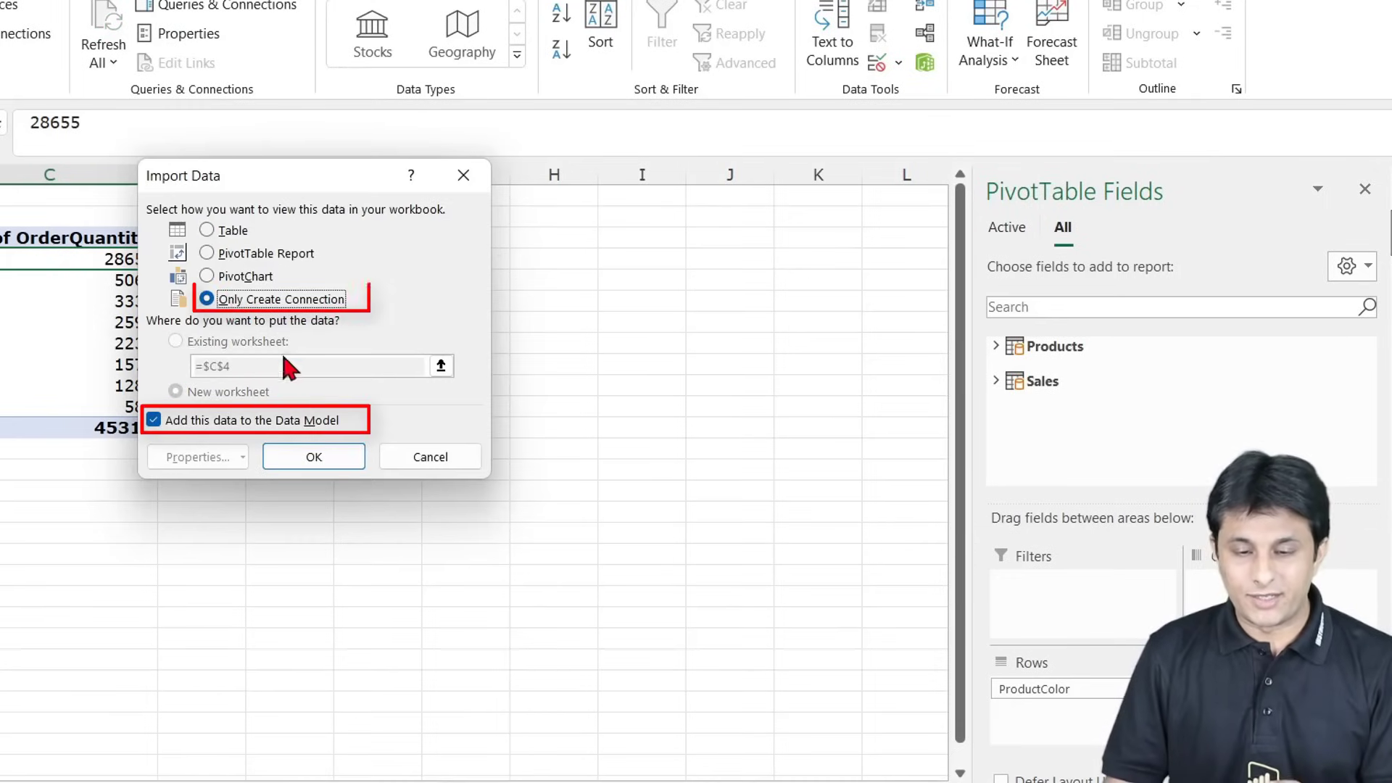
{"action": "left_click", "coordinate": [335, 457]}
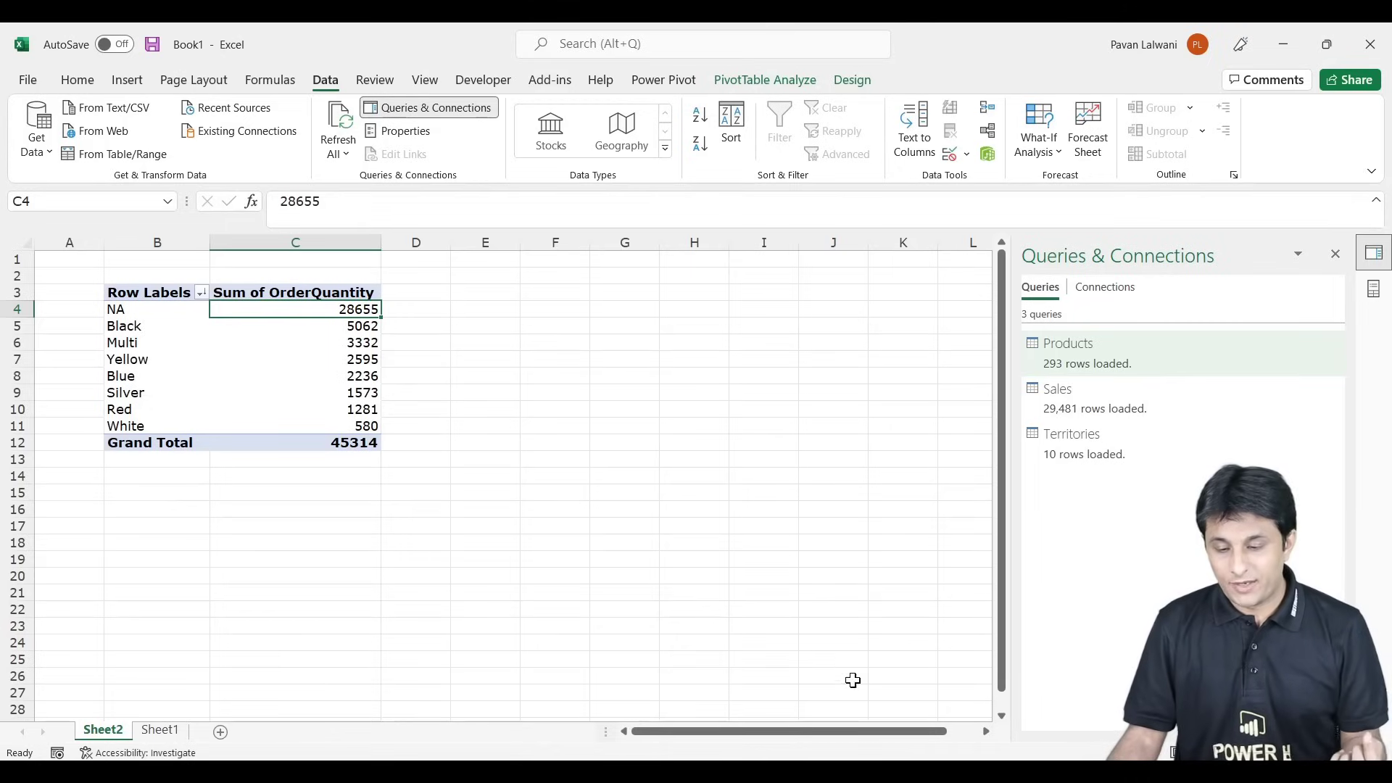
Step: Switch to the Power Pivot window and move the Territories table box farther to the right of Sales in the diagram
{"action": "mouse_move", "coordinate": [896, 771]}
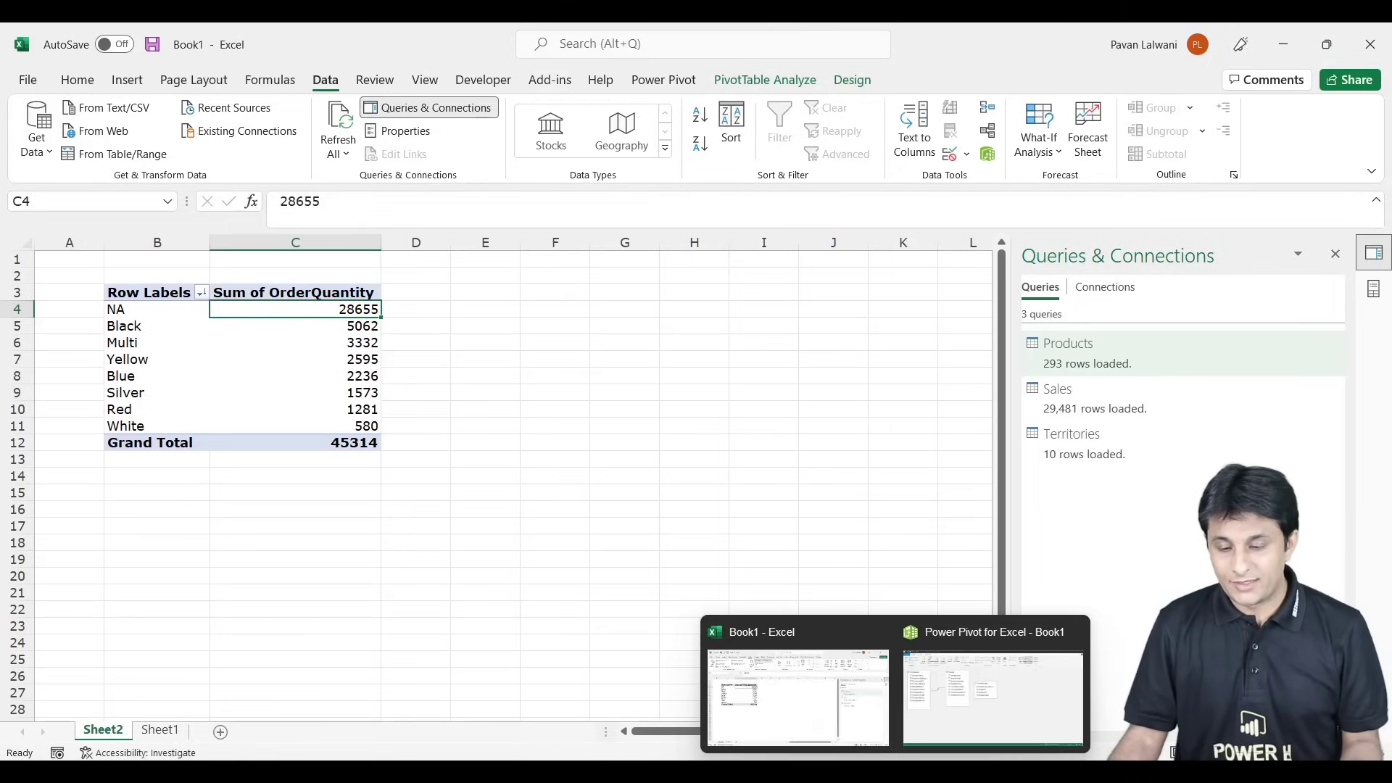
{"action": "left_click", "coordinate": [975, 688]}
{"action": "left_click_drag", "start_coordinate": [623, 286], "coordinate": [737, 225]}
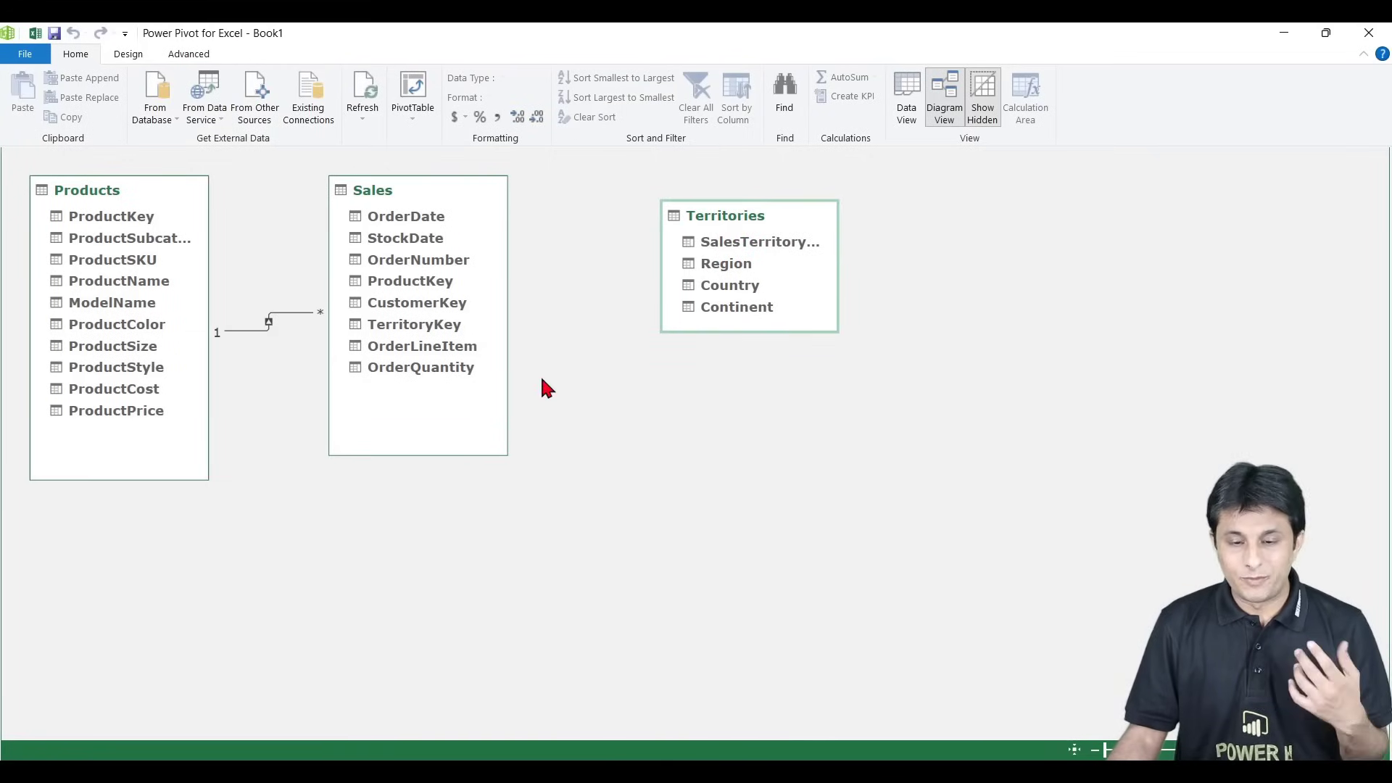
Step: Create a relationship between TerritoryKey in the Sales table and SalesTerritoryKey in the Territories table
{"action": "left_click", "coordinate": [415, 326]}
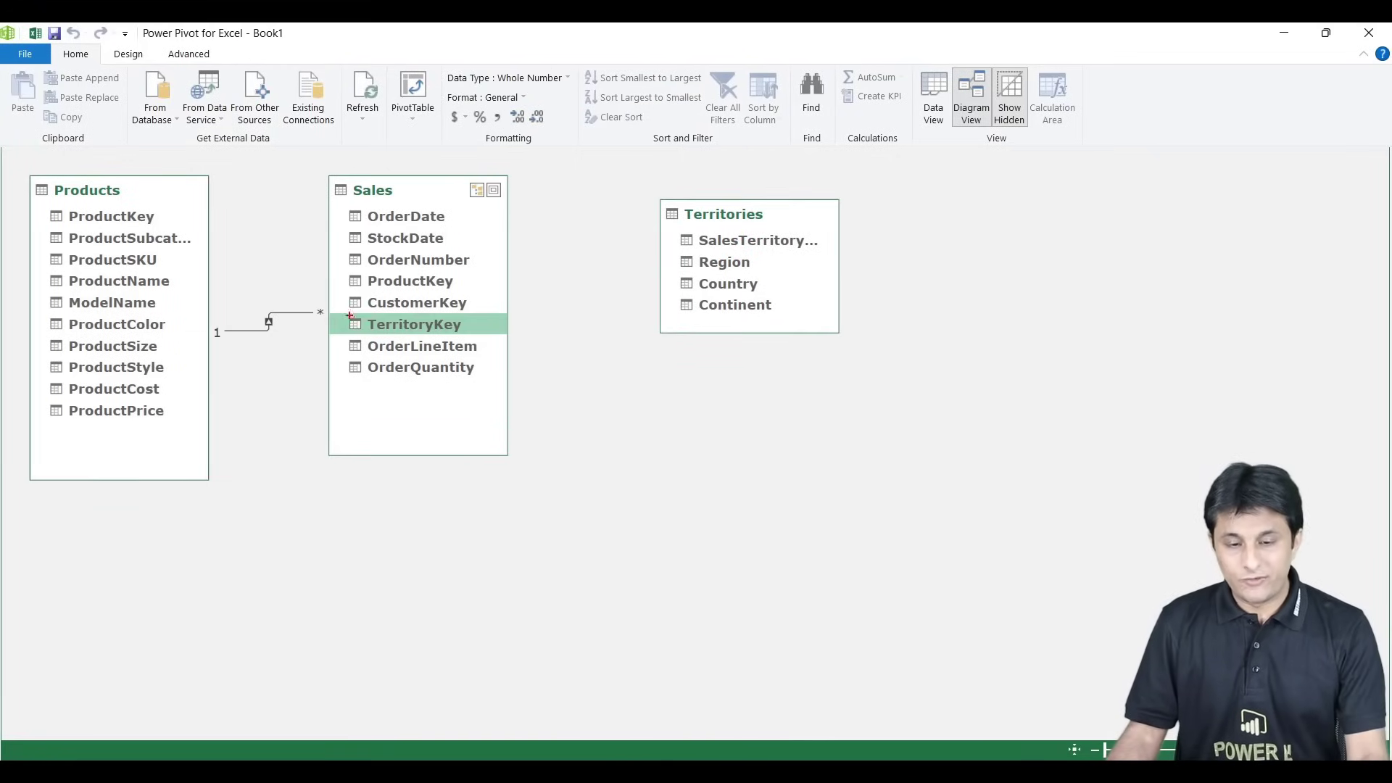
{"action": "left_click_drag", "start_coordinate": [677, 230], "coordinate": [817, 257]}
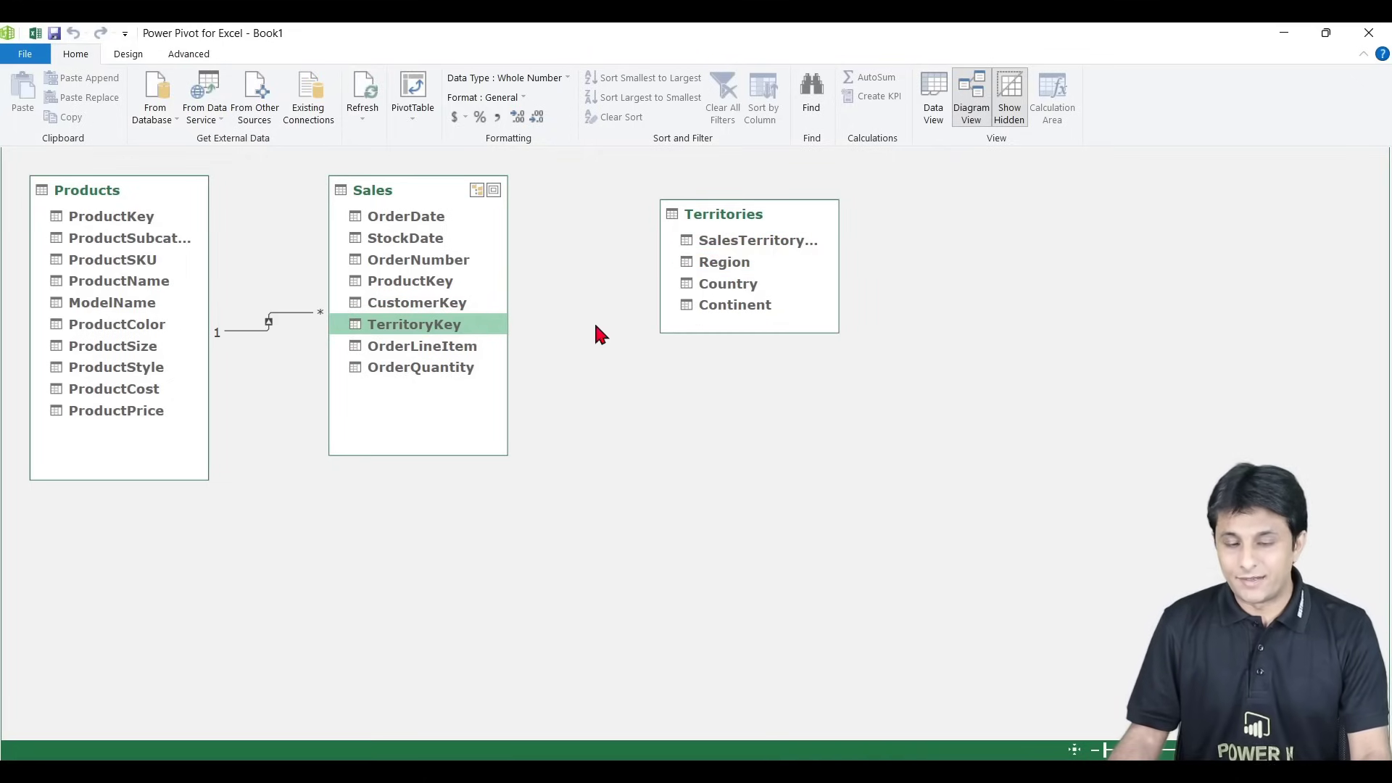
{"action": "left_click_drag", "start_coordinate": [425, 328], "coordinate": [729, 259]}
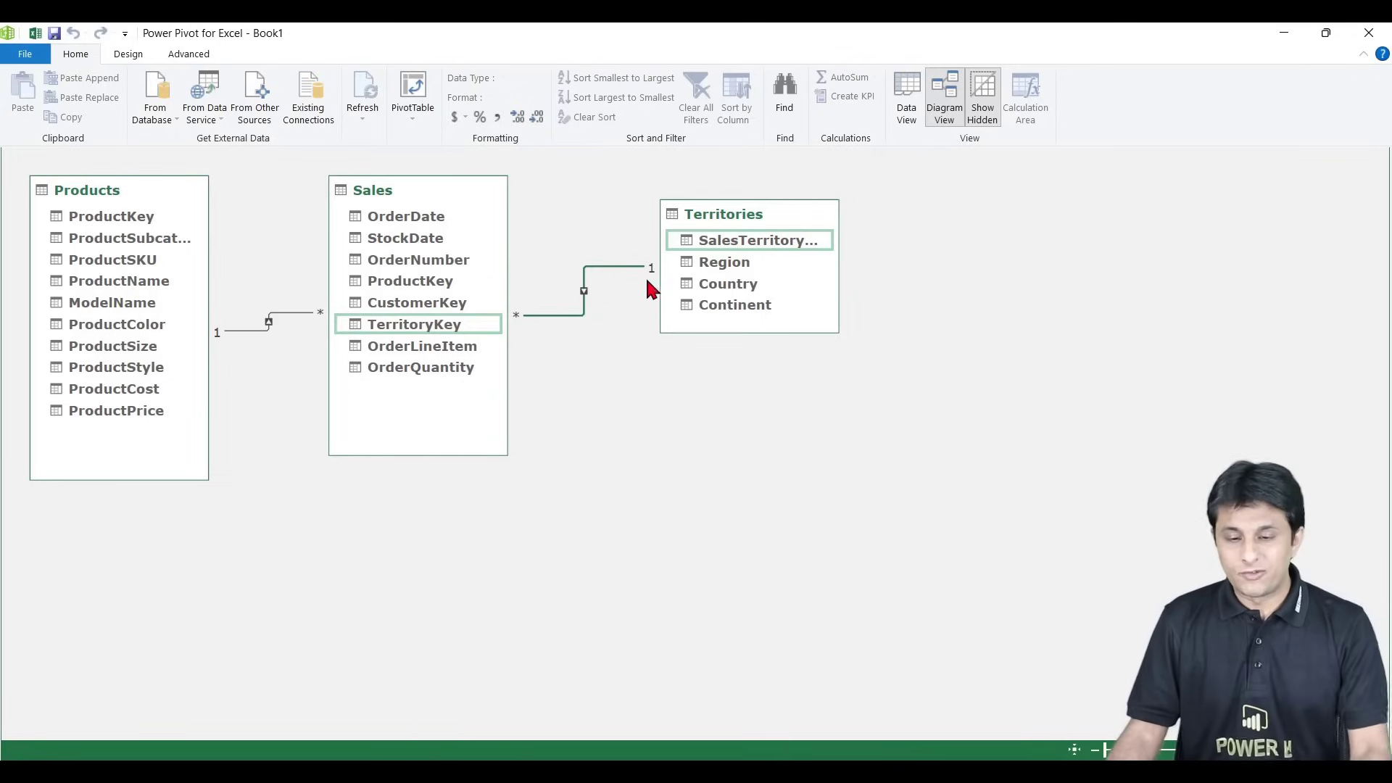
{"action": "left_click_drag", "start_coordinate": [631, 252], "coordinate": [661, 281]}
{"action": "left_click_drag", "start_coordinate": [505, 302], "coordinate": [538, 335]}
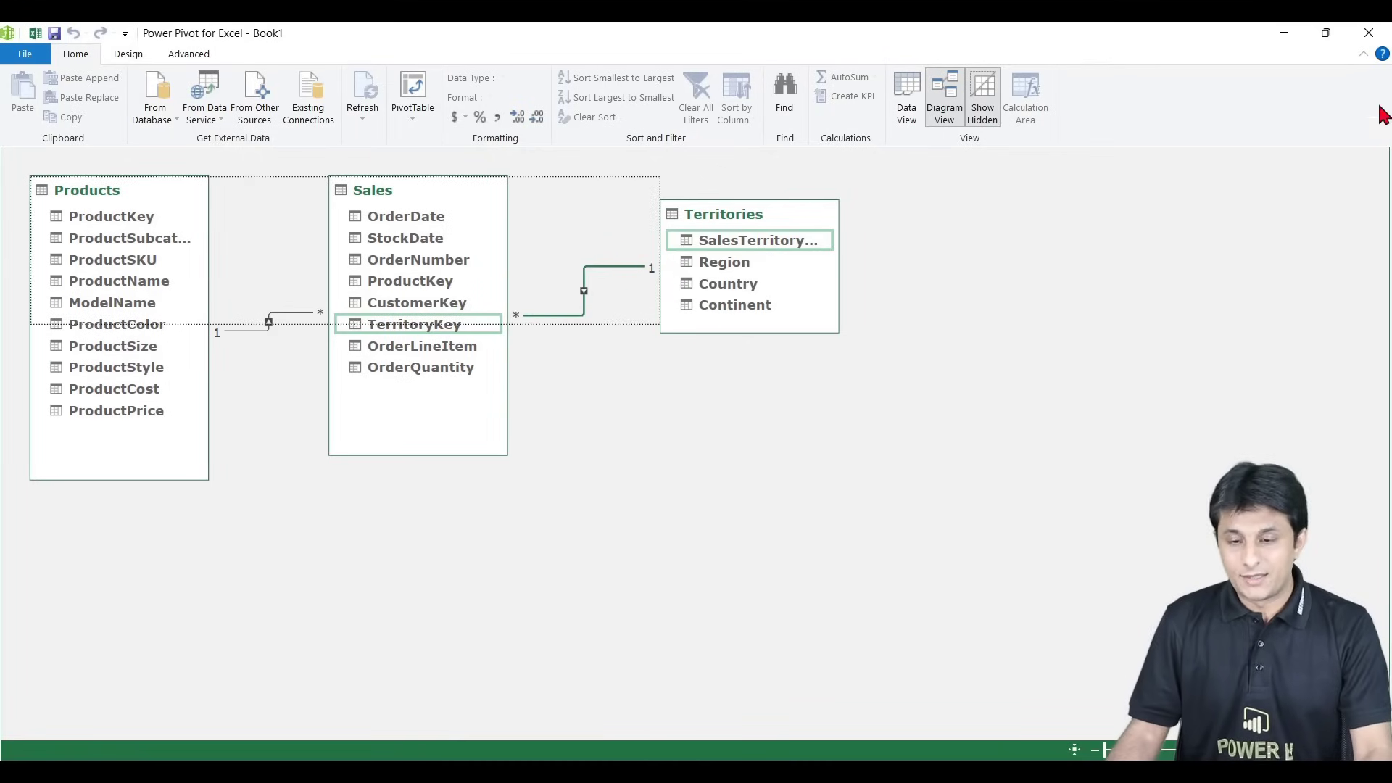
Step: Close the Power Pivot window and show the field list for the order quantity PivotTable on Sheet2
{"action": "left_click", "coordinate": [1369, 32]}
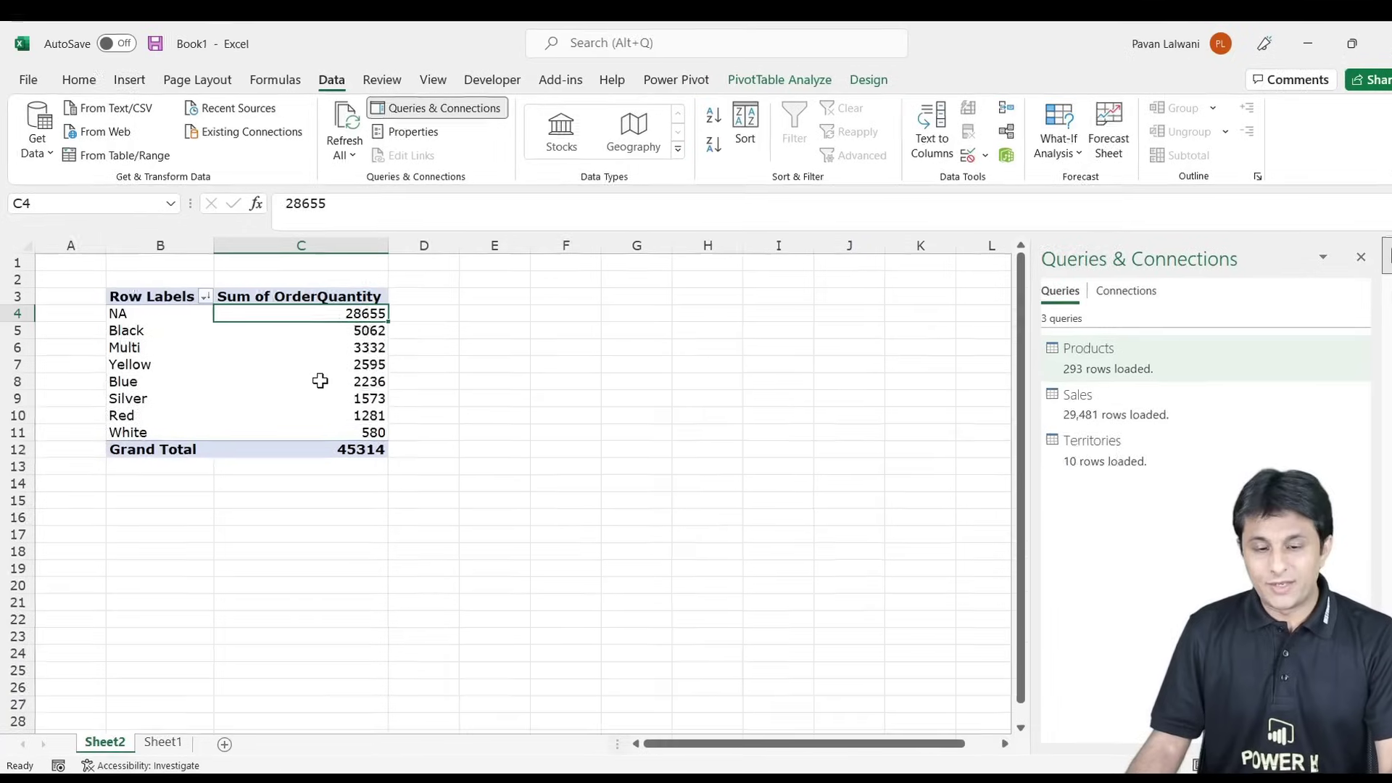
{"action": "left_click", "coordinate": [320, 376]}
{"action": "left_click", "coordinate": [1009, 497]}
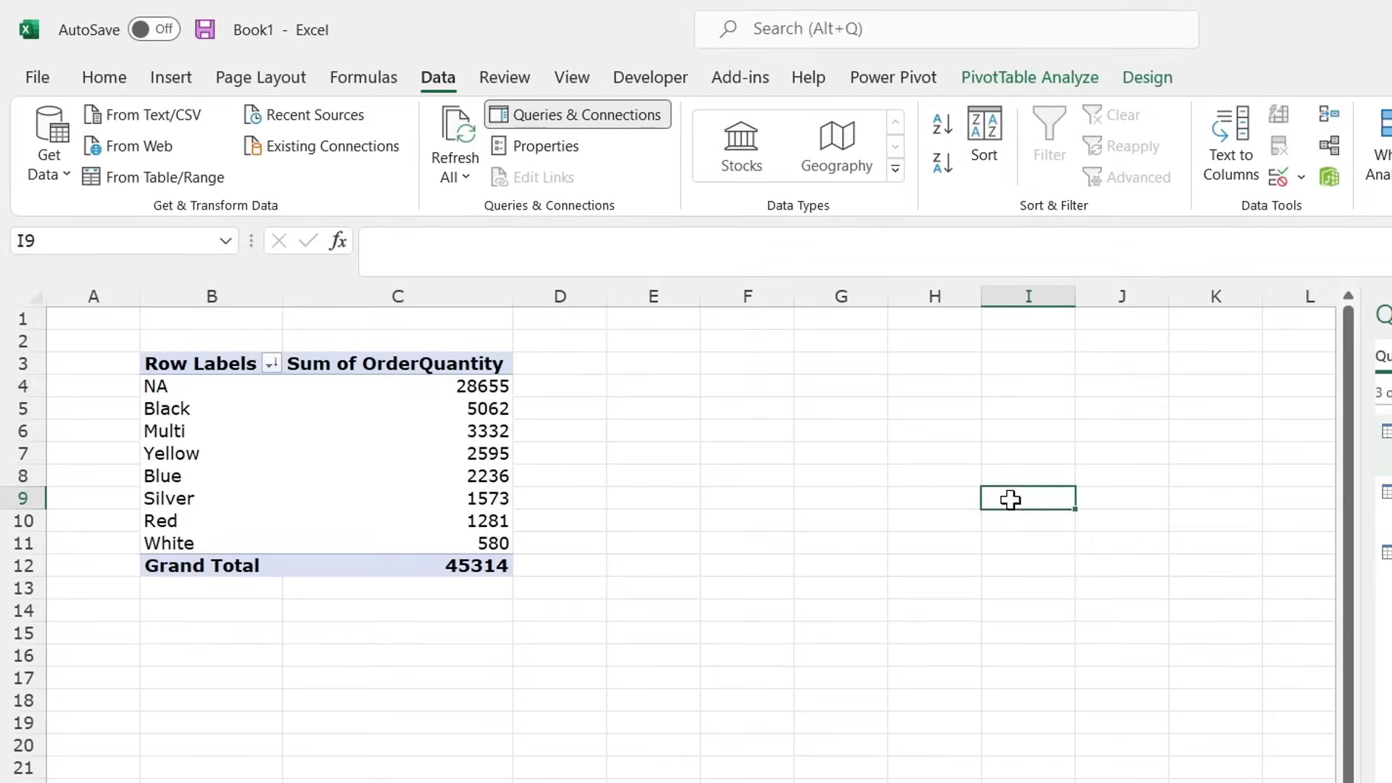
{"action": "left_click", "coordinate": [428, 457]}
{"action": "left_click", "coordinate": [1069, 78]}
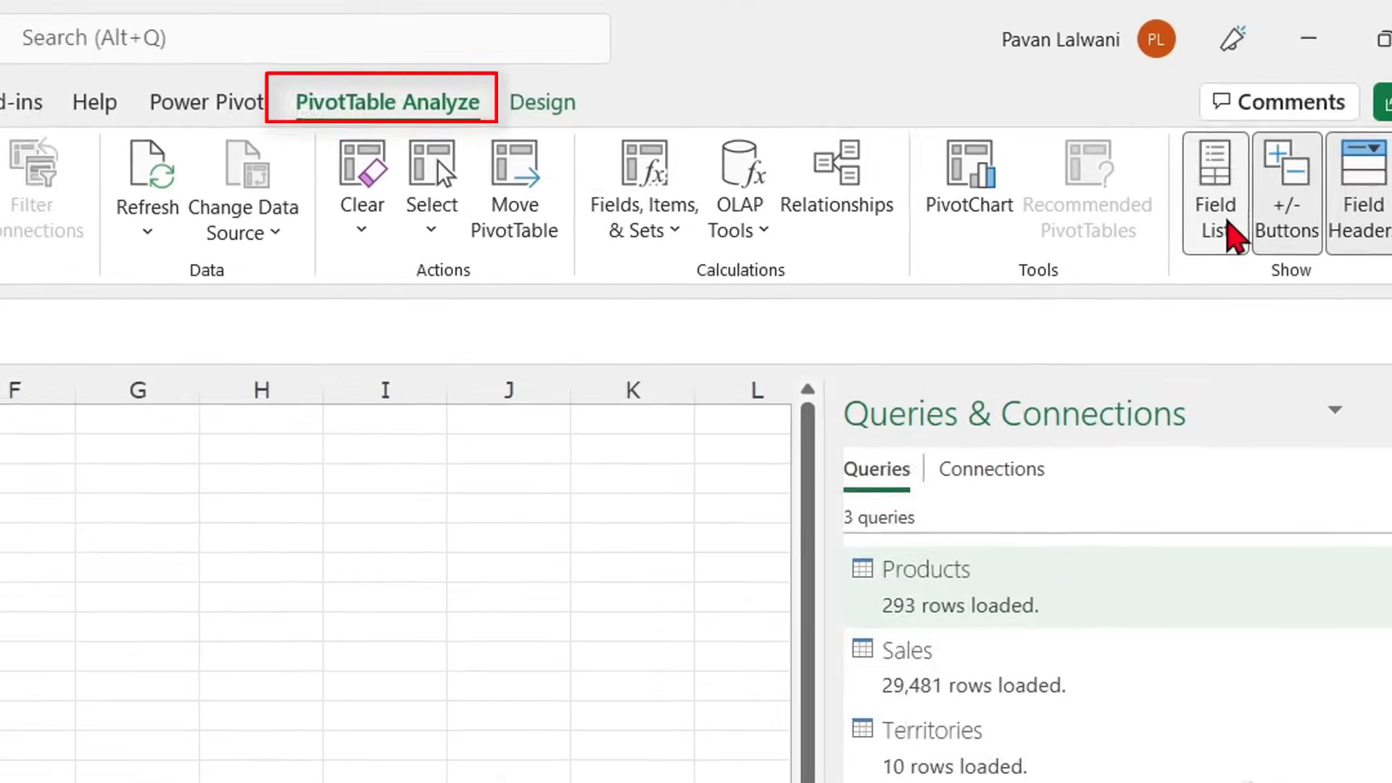
{"action": "left_click", "coordinate": [1168, 218]}
{"action": "left_click", "coordinate": [826, 751]}
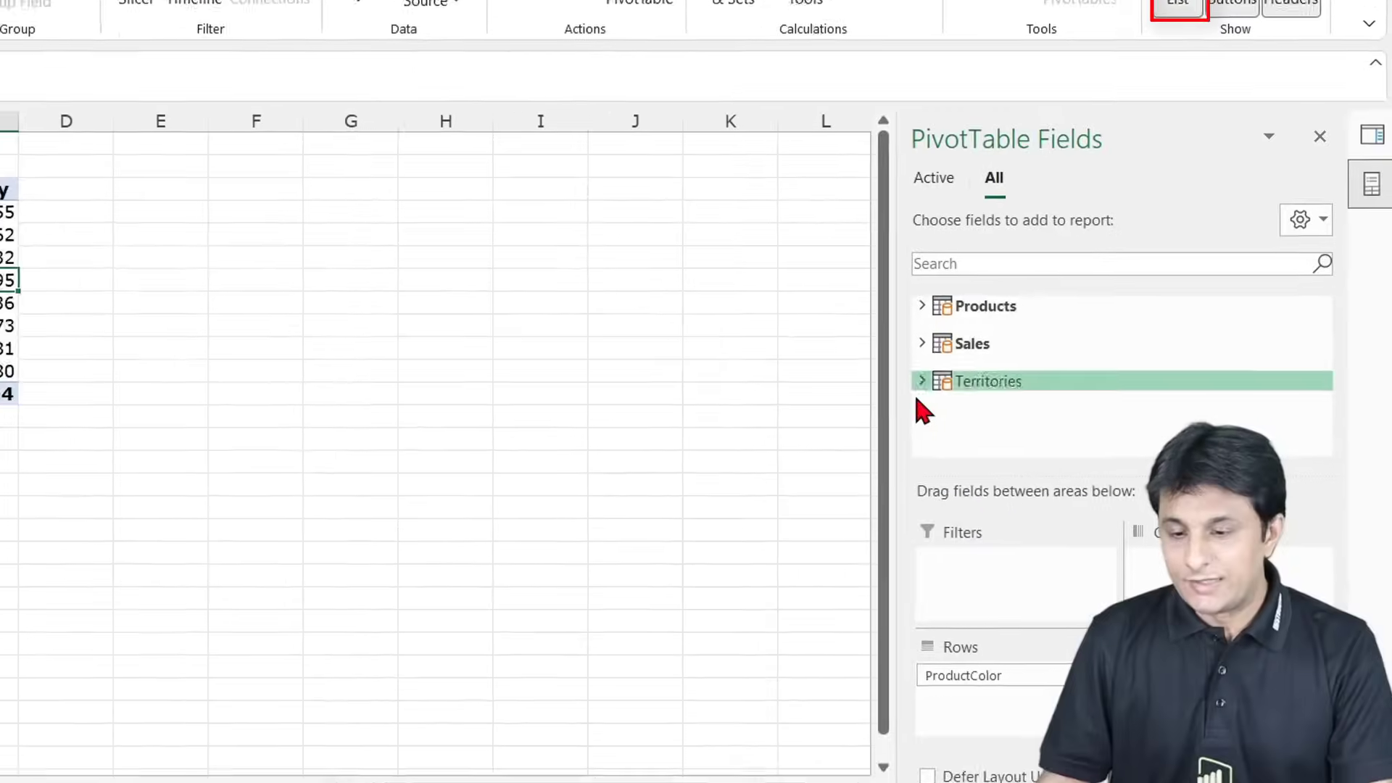
Step: Expand the Territories table in the PivotTable fields and add Region to the Columns area
{"action": "left_click_drag", "start_coordinate": [915, 256], "coordinate": [1050, 324]}
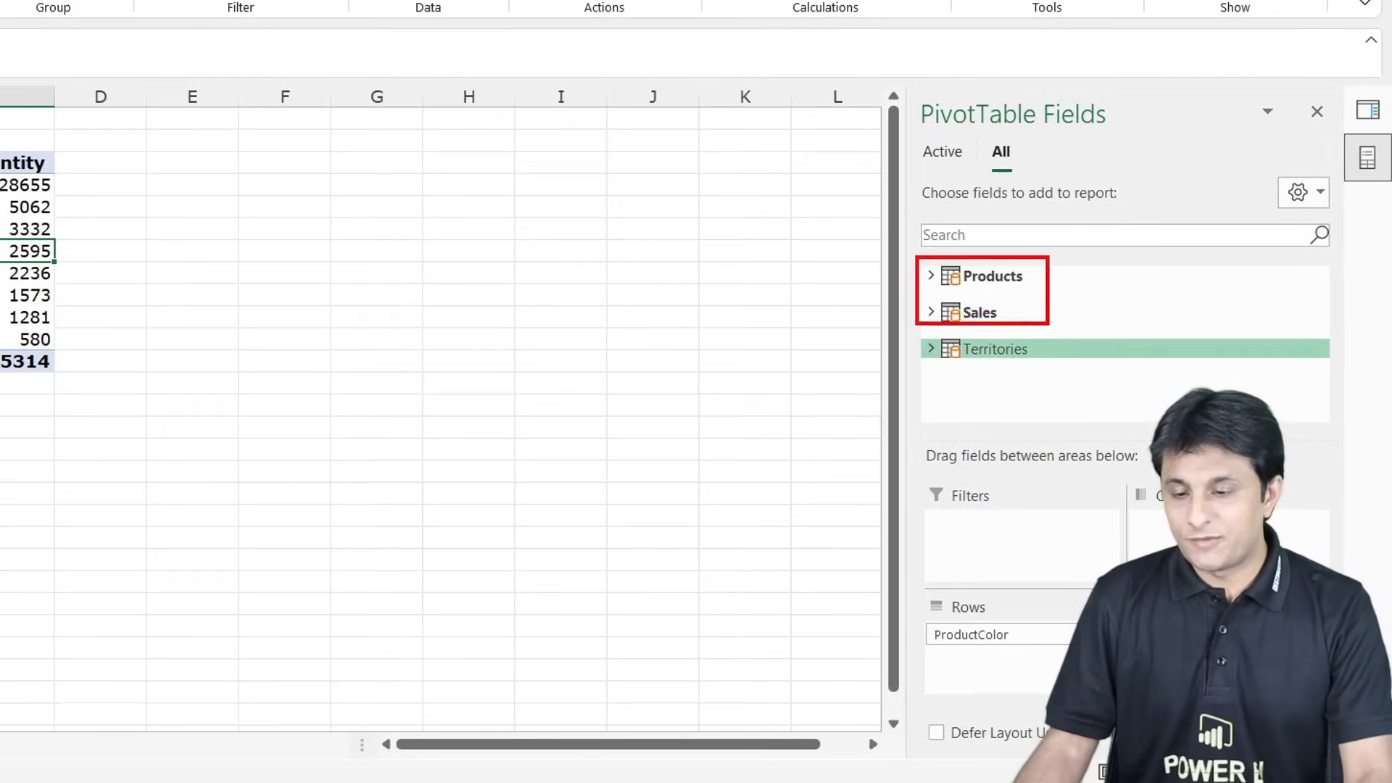
{"action": "left_click_drag", "start_coordinate": [896, 296], "coordinate": [565, 243]}
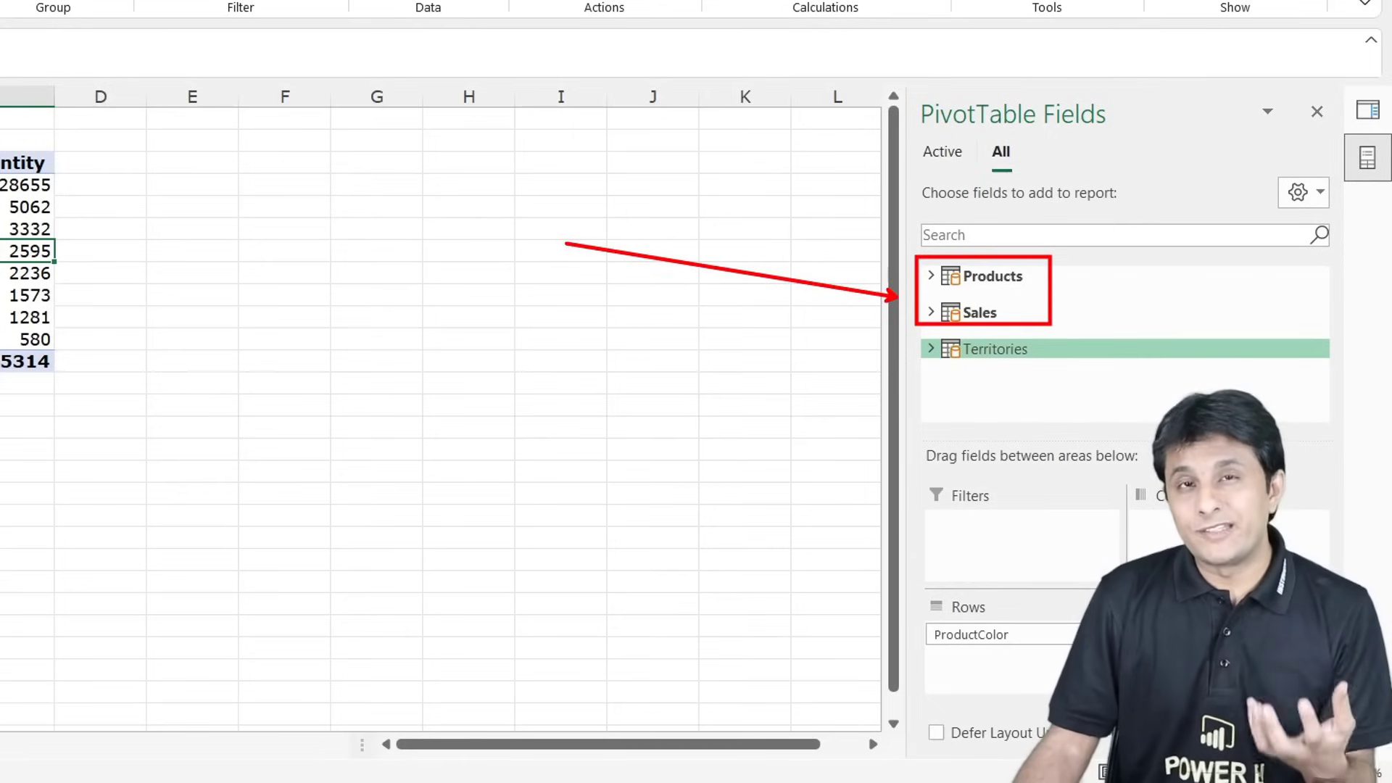
{"action": "key", "text": "Escape"}
{"action": "left_click", "coordinate": [931, 349]}
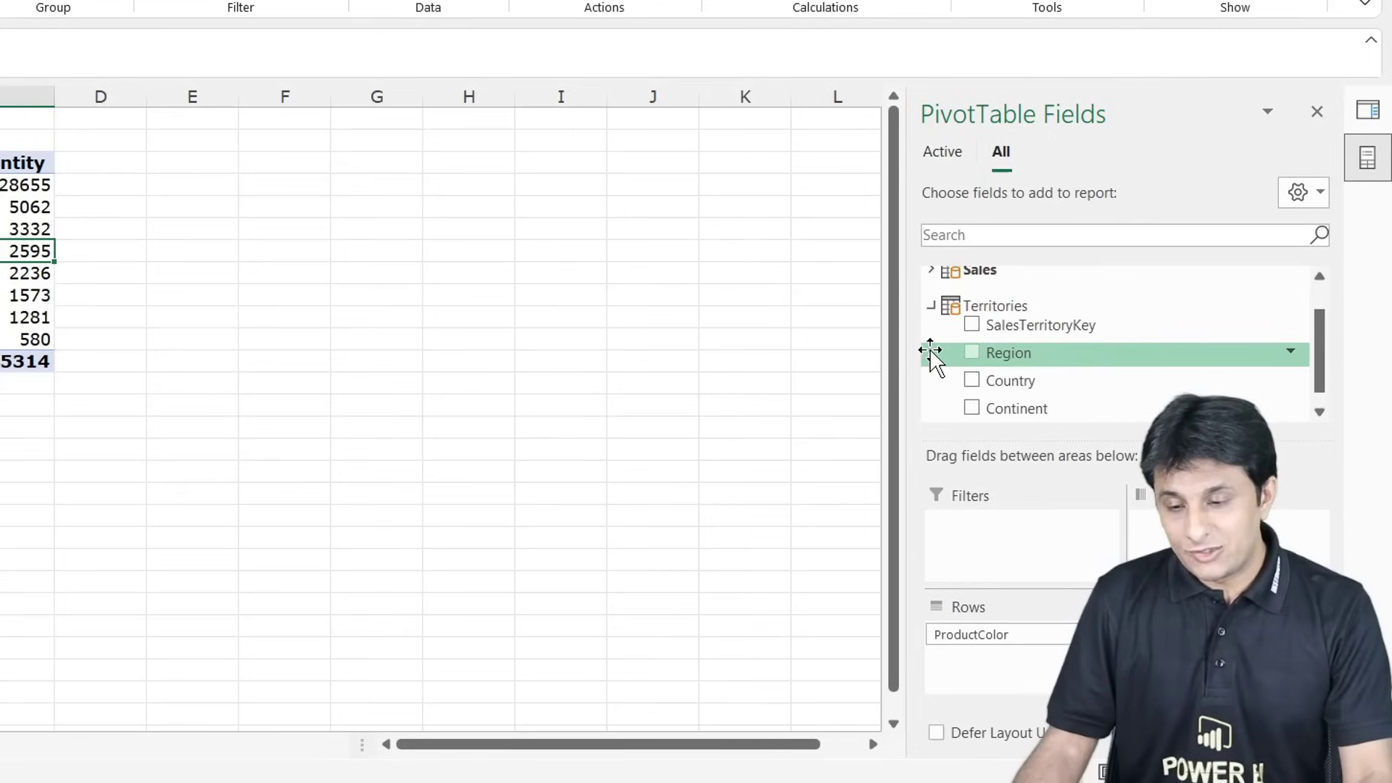
{"action": "left_click_drag", "start_coordinate": [1051, 354], "coordinate": [1225, 523]}
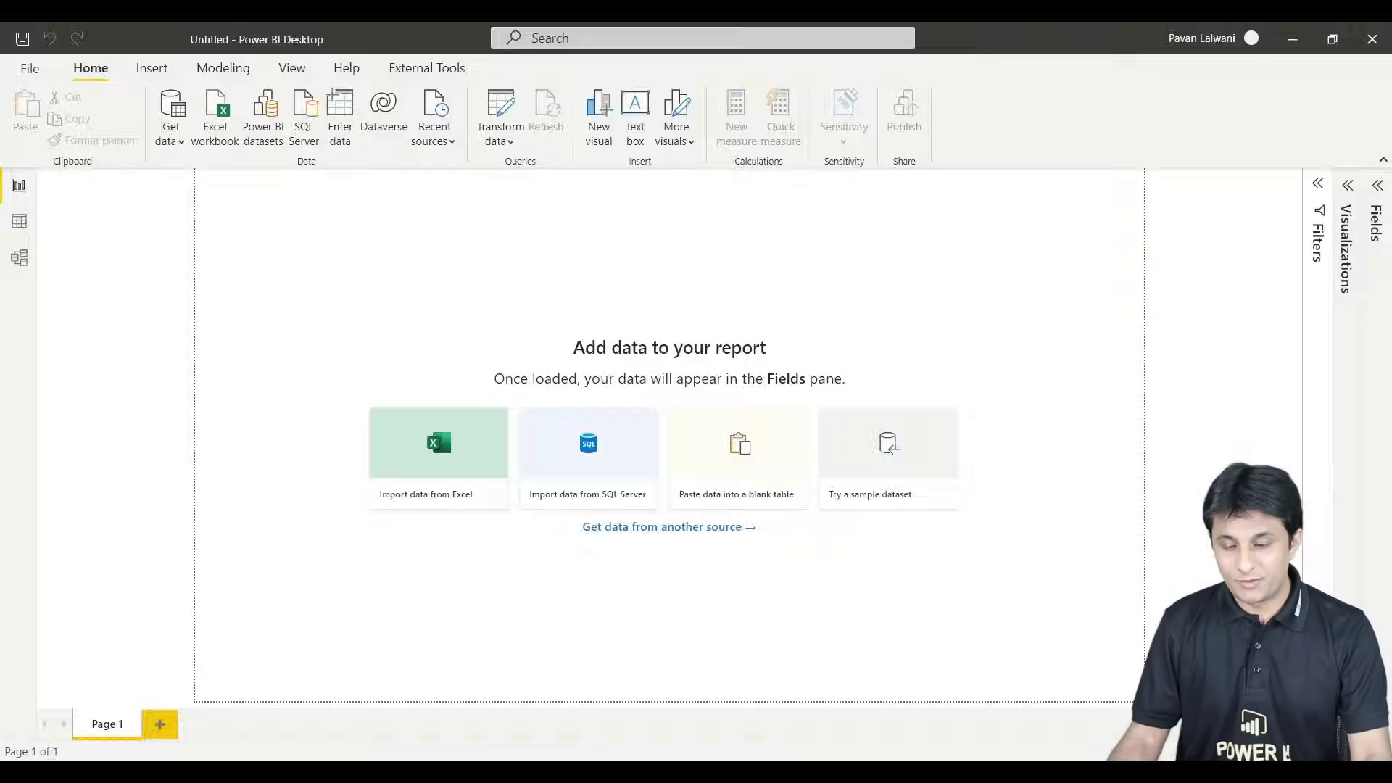
Step: In the blank Power BI Desktop report, look at the Data and Model views and return to the Report view
{"action": "left_click", "coordinate": [750, 685]}
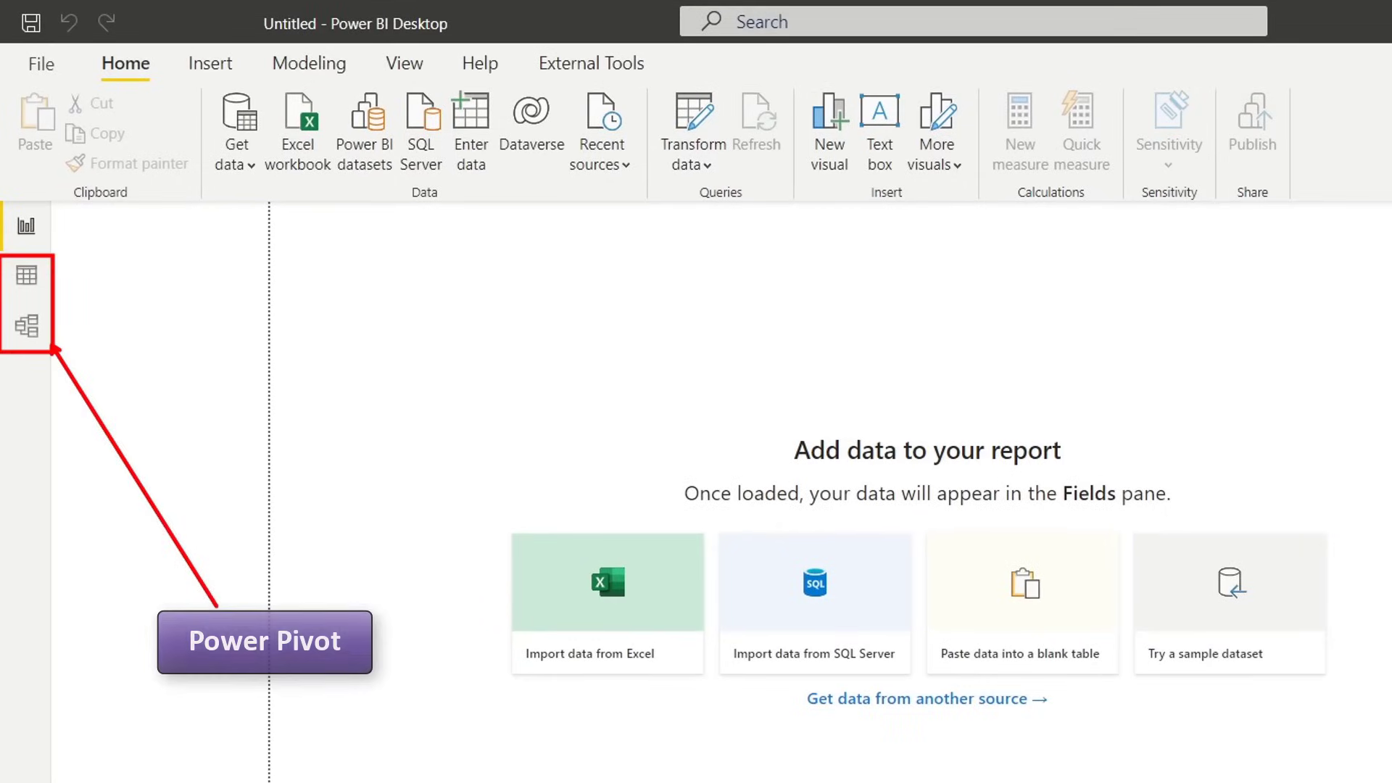
{"action": "left_click", "coordinate": [31, 290]}
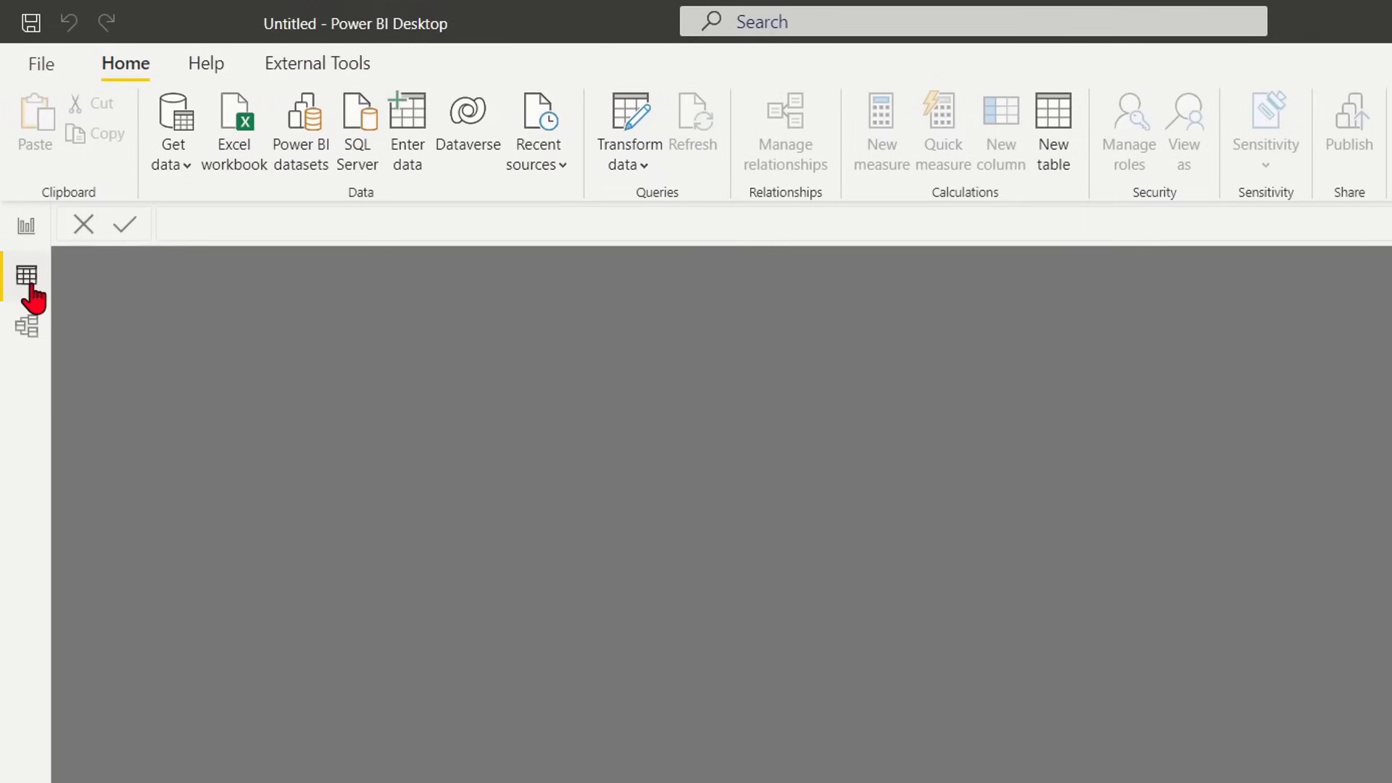
{"action": "left_click", "coordinate": [29, 335]}
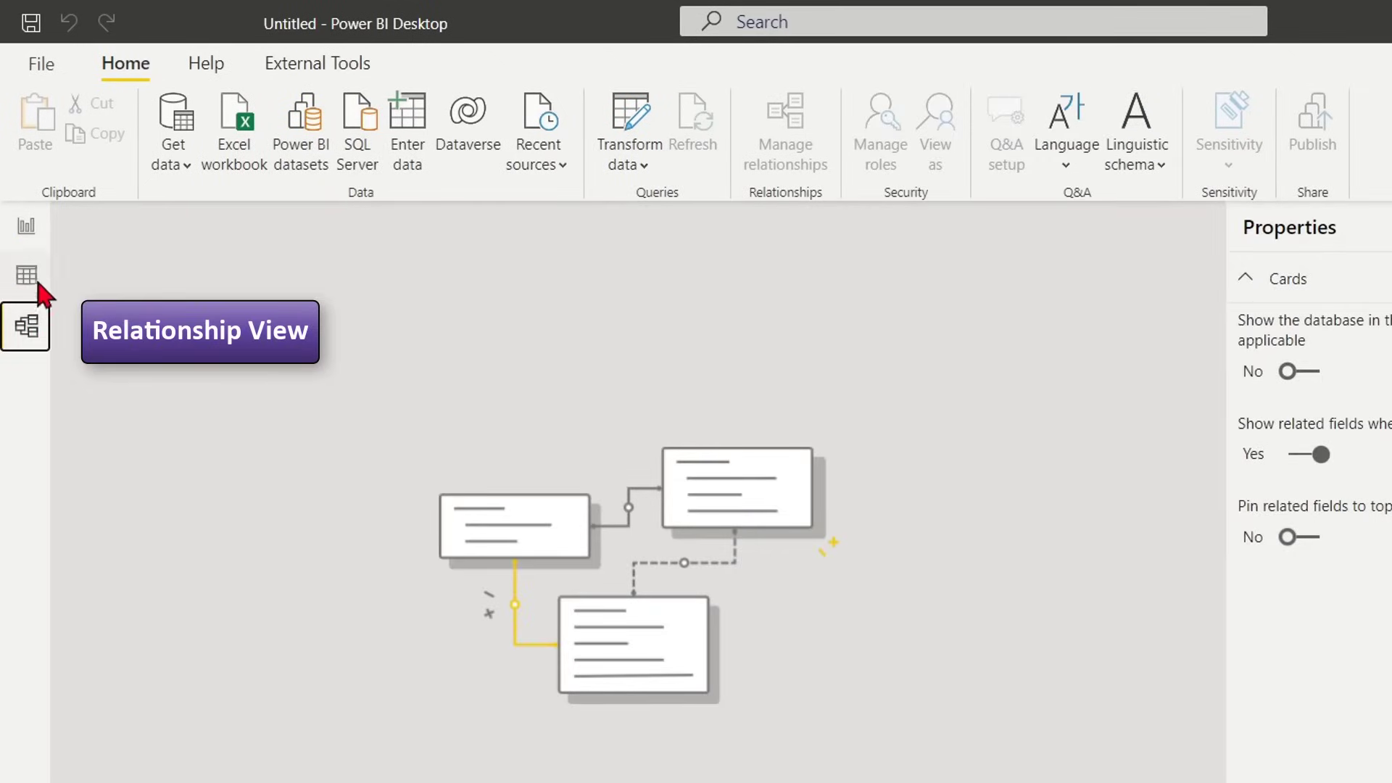
{"action": "left_click", "coordinate": [38, 243]}
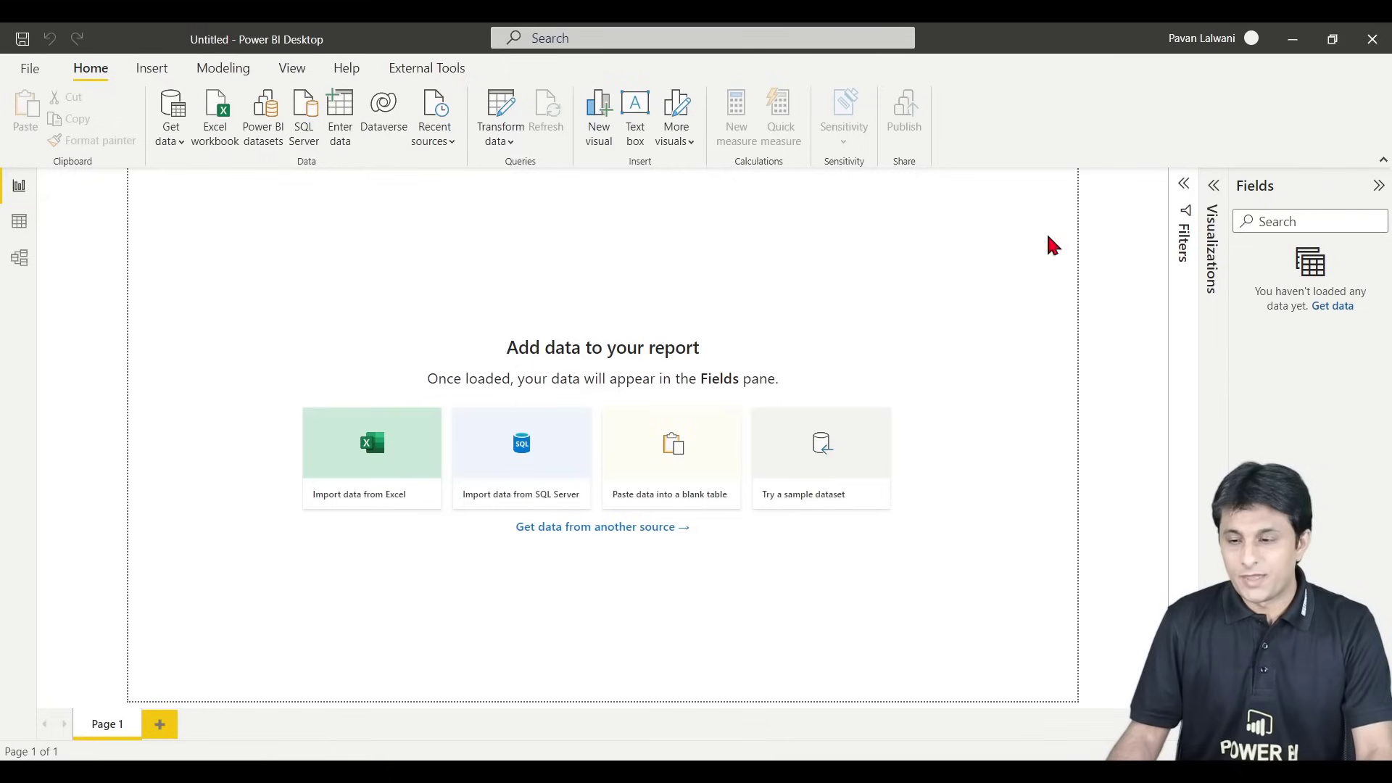
Step: Import the Products sheet from the Products Excel workbook in the Section 1 folder and load it
{"action": "left_click", "coordinate": [161, 150]}
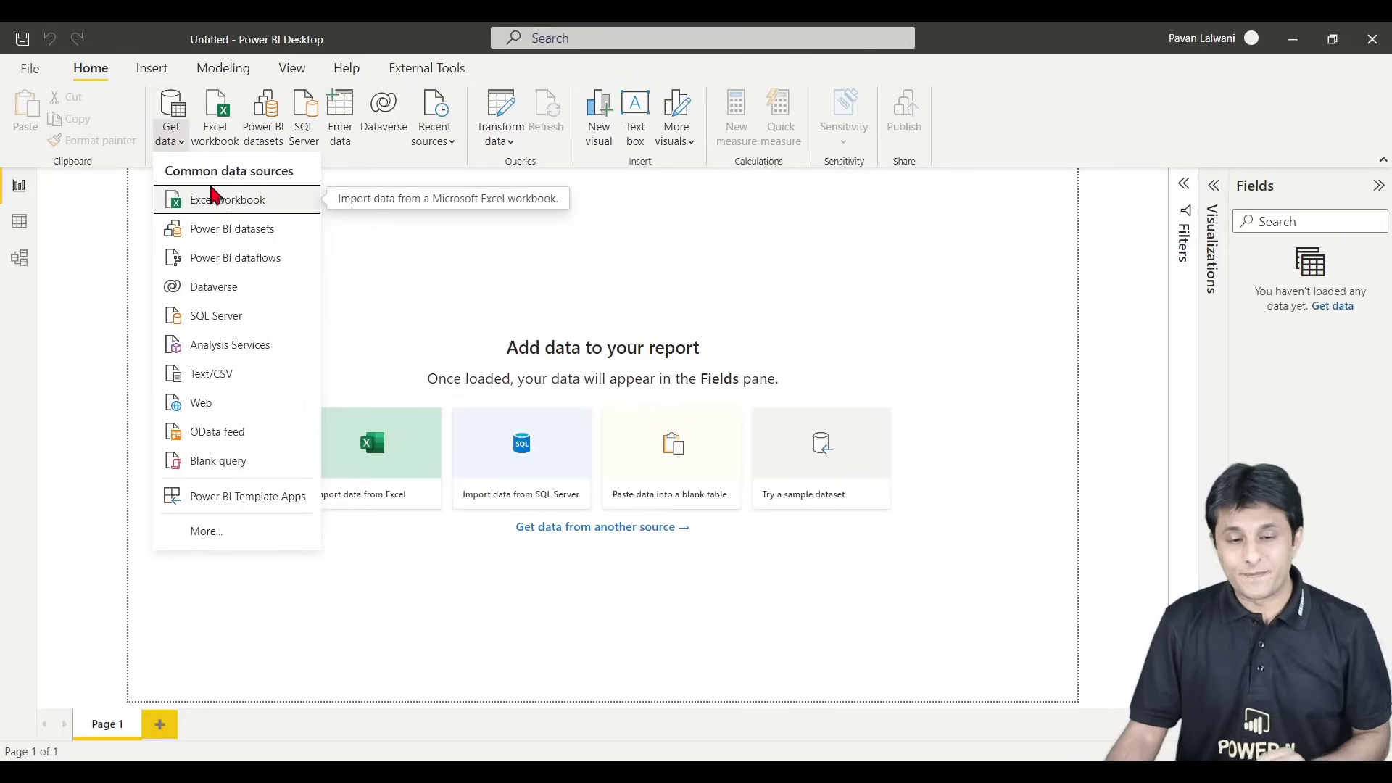
{"action": "left_click", "coordinate": [215, 203]}
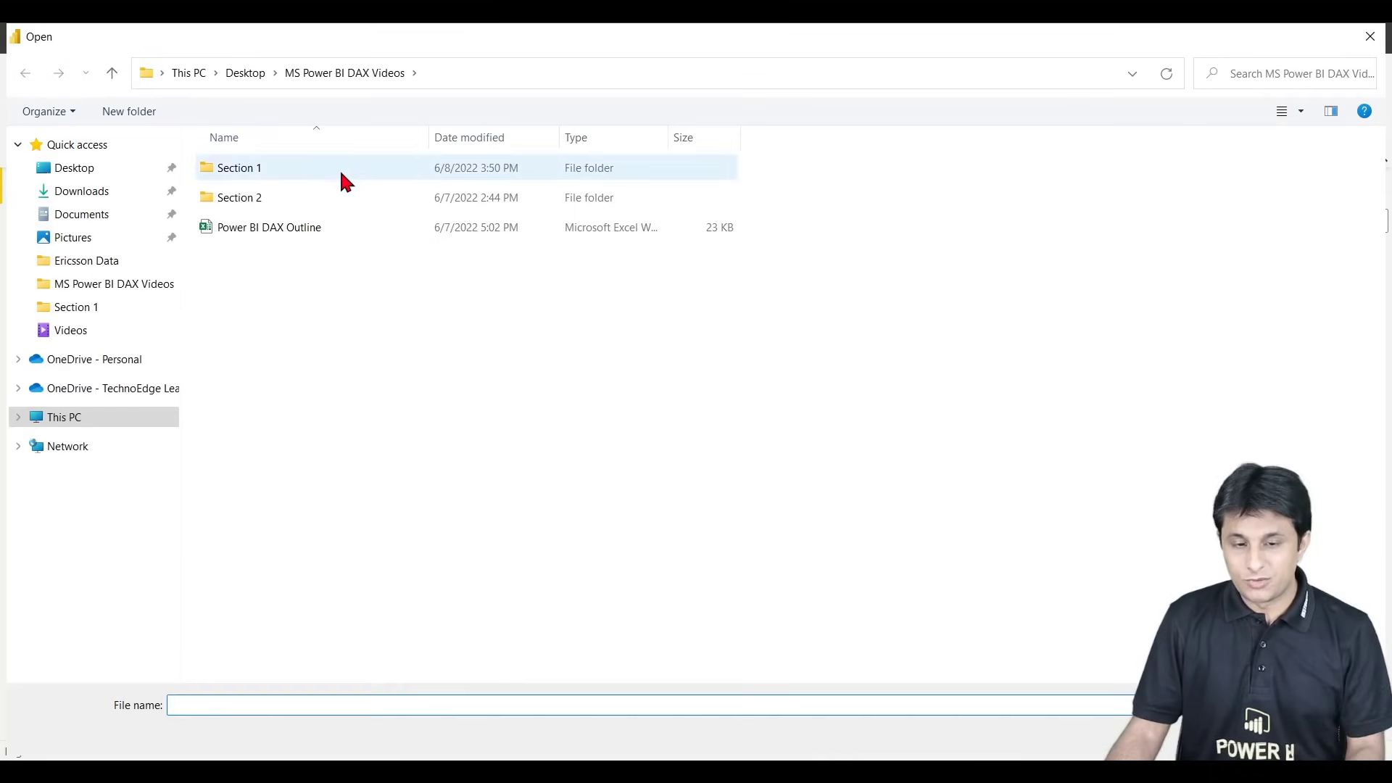
{"action": "double_click", "coordinate": [338, 168]}
{"action": "double_click", "coordinate": [281, 167]}
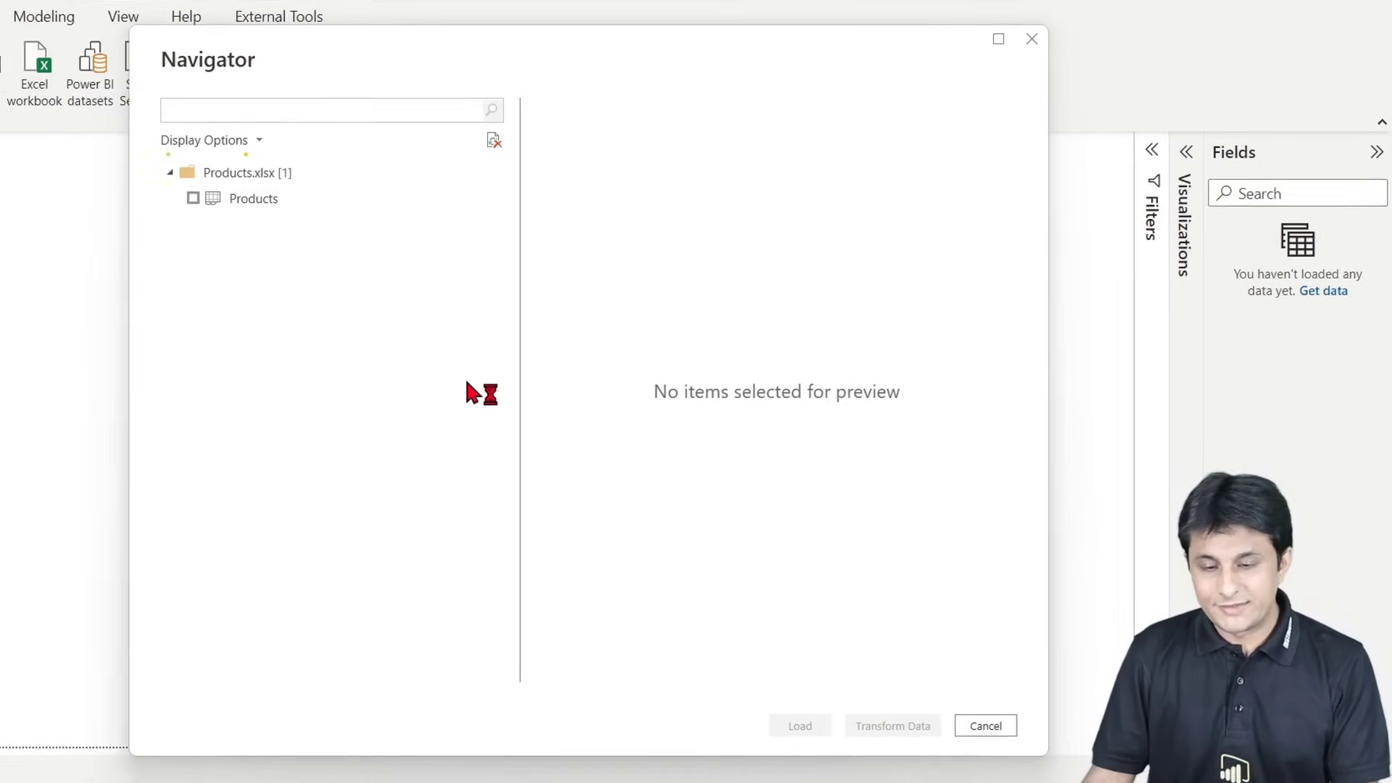
{"action": "left_click", "coordinate": [255, 198]}
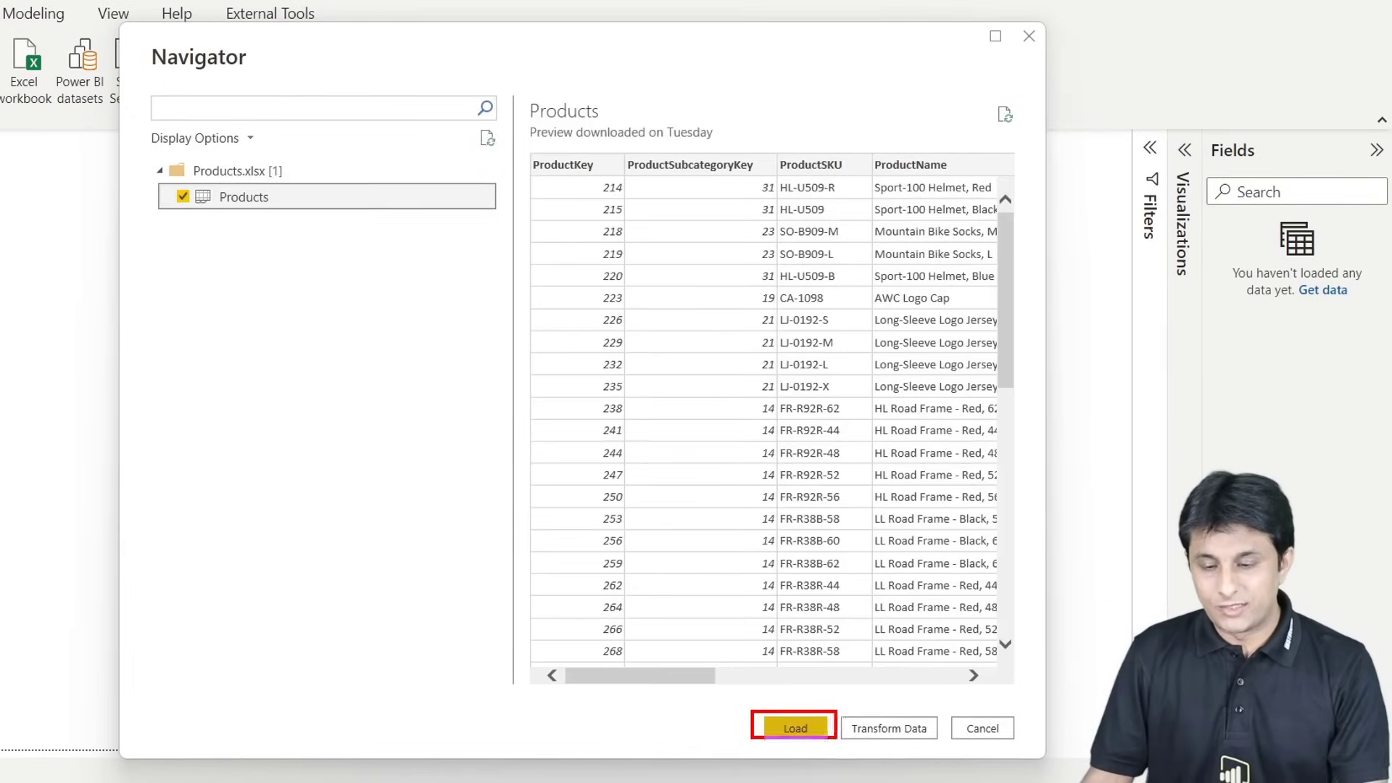
{"action": "left_click", "coordinate": [795, 728]}
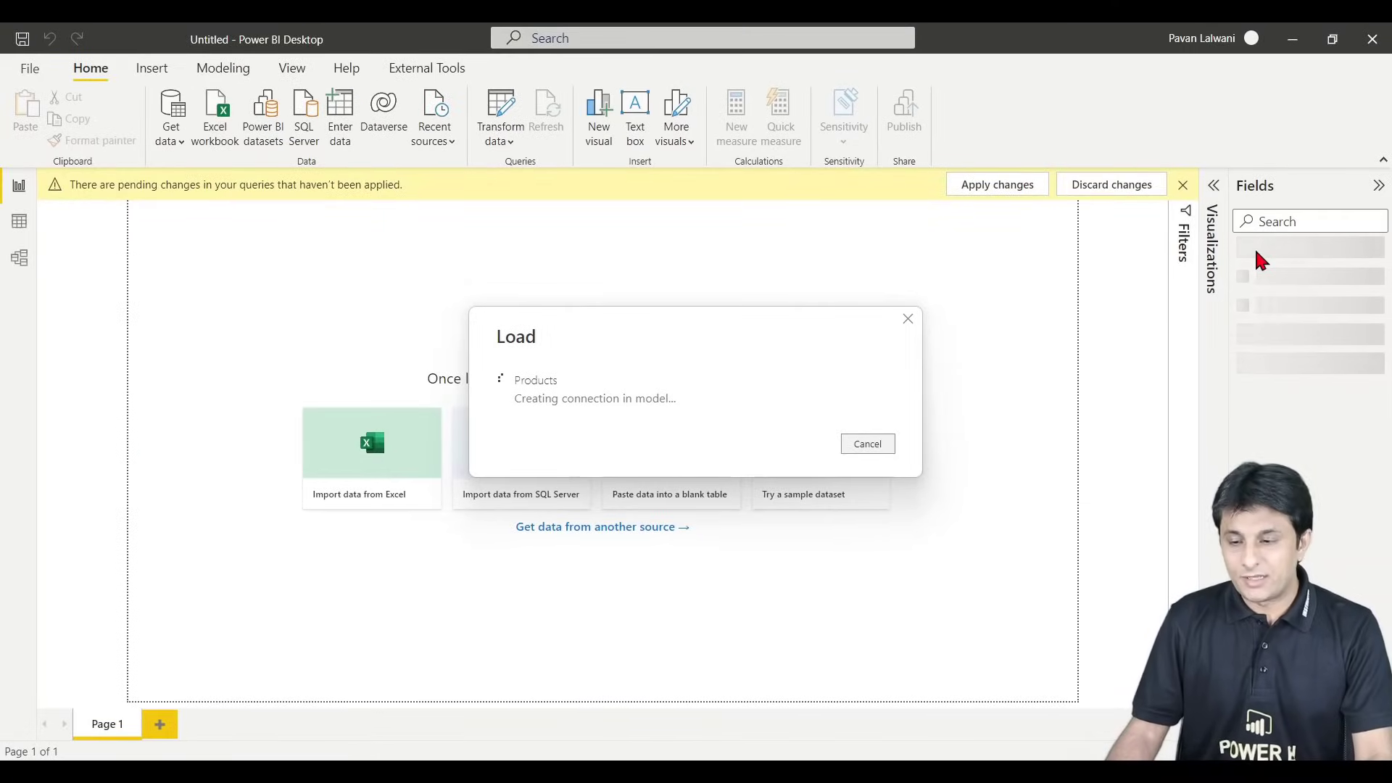
Step: Import the Sales file from the Section 1 folder as Text/CSV and load it into the model
{"action": "left_click", "coordinate": [171, 135]}
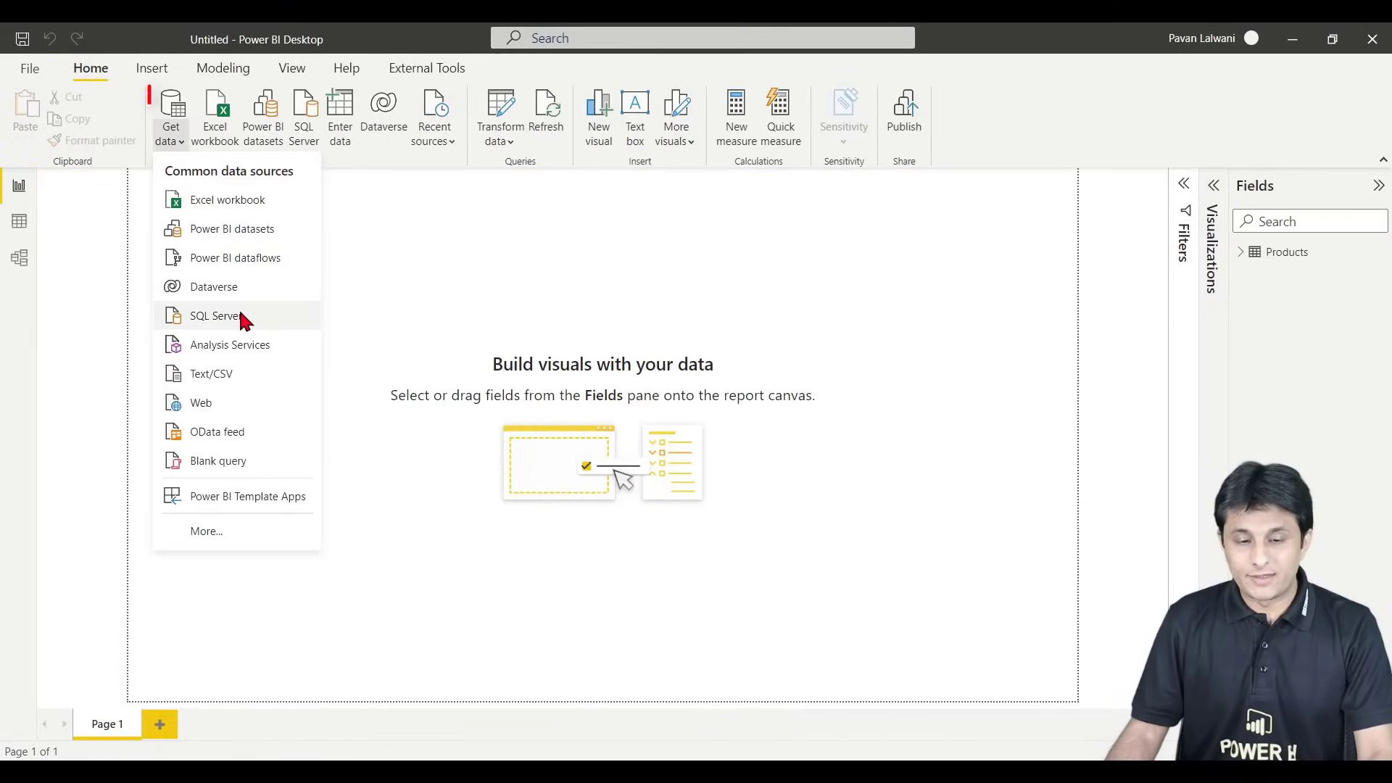
{"action": "left_click", "coordinate": [257, 366]}
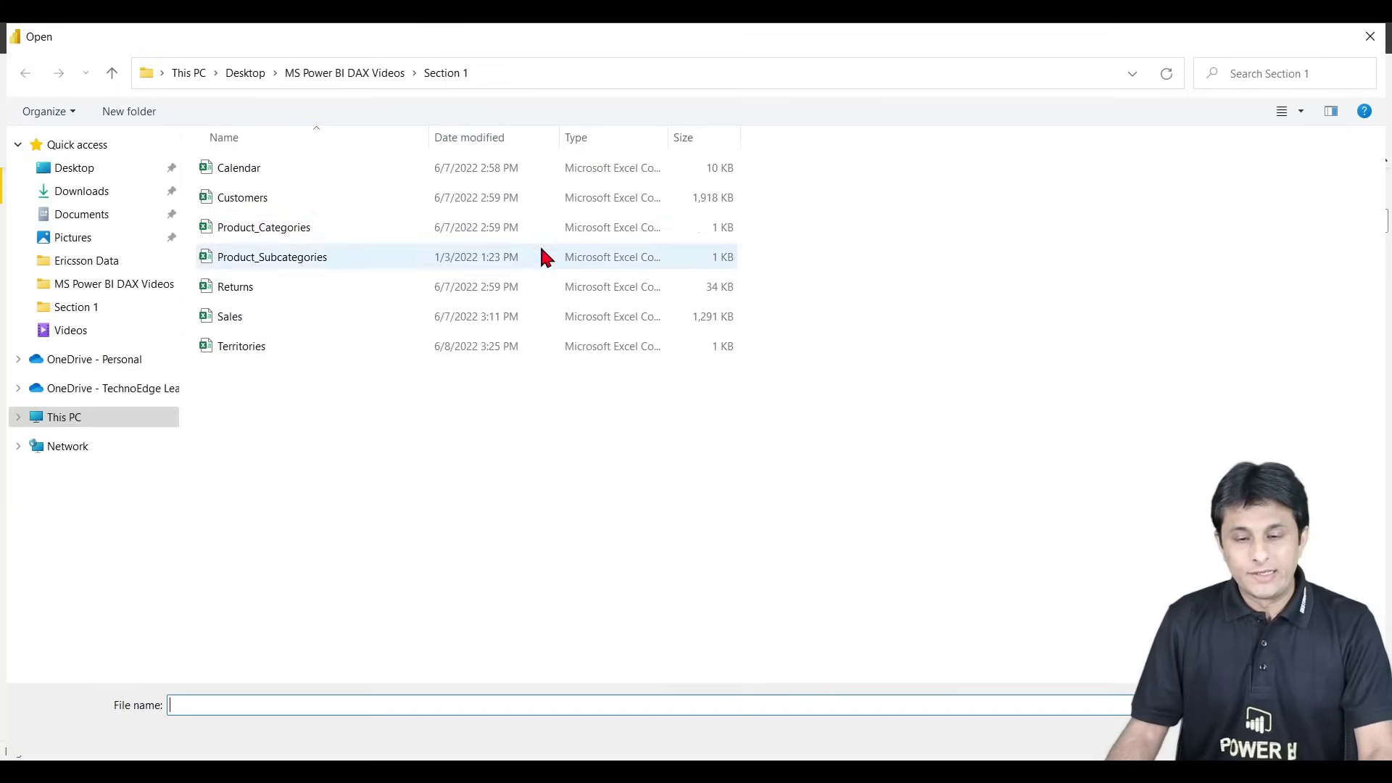
{"action": "left_click", "coordinate": [300, 316]}
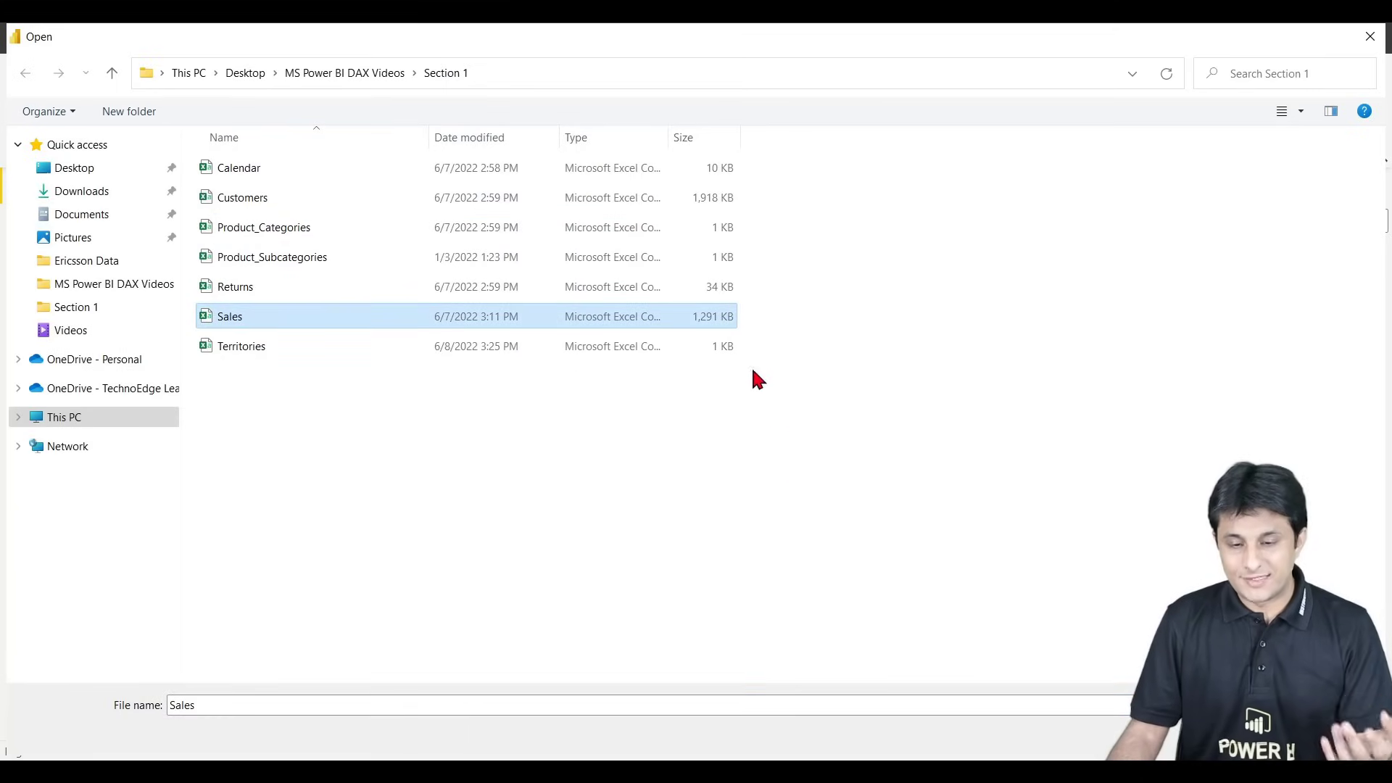
{"action": "left_click_drag", "start_coordinate": [670, 138], "coordinate": [929, 141]}
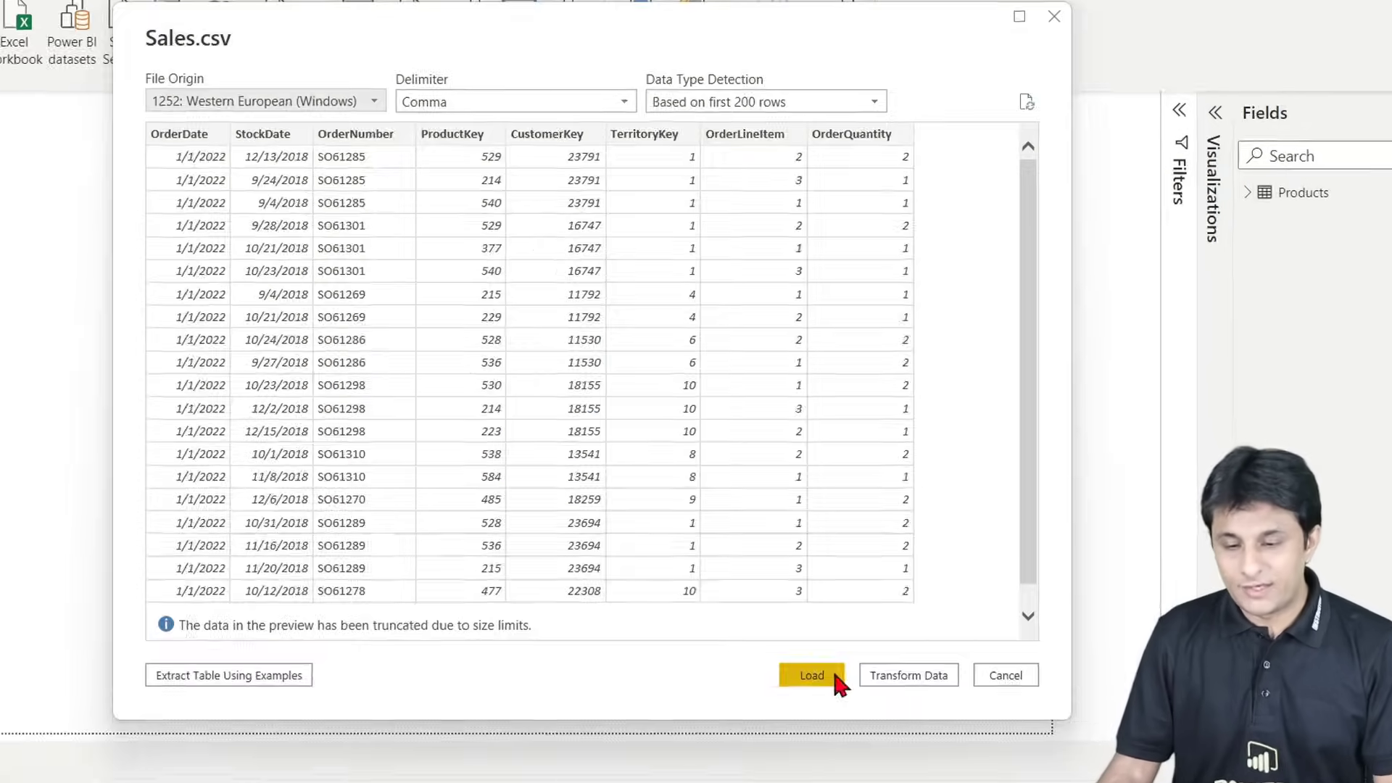
{"action": "left_click", "coordinate": [827, 670]}
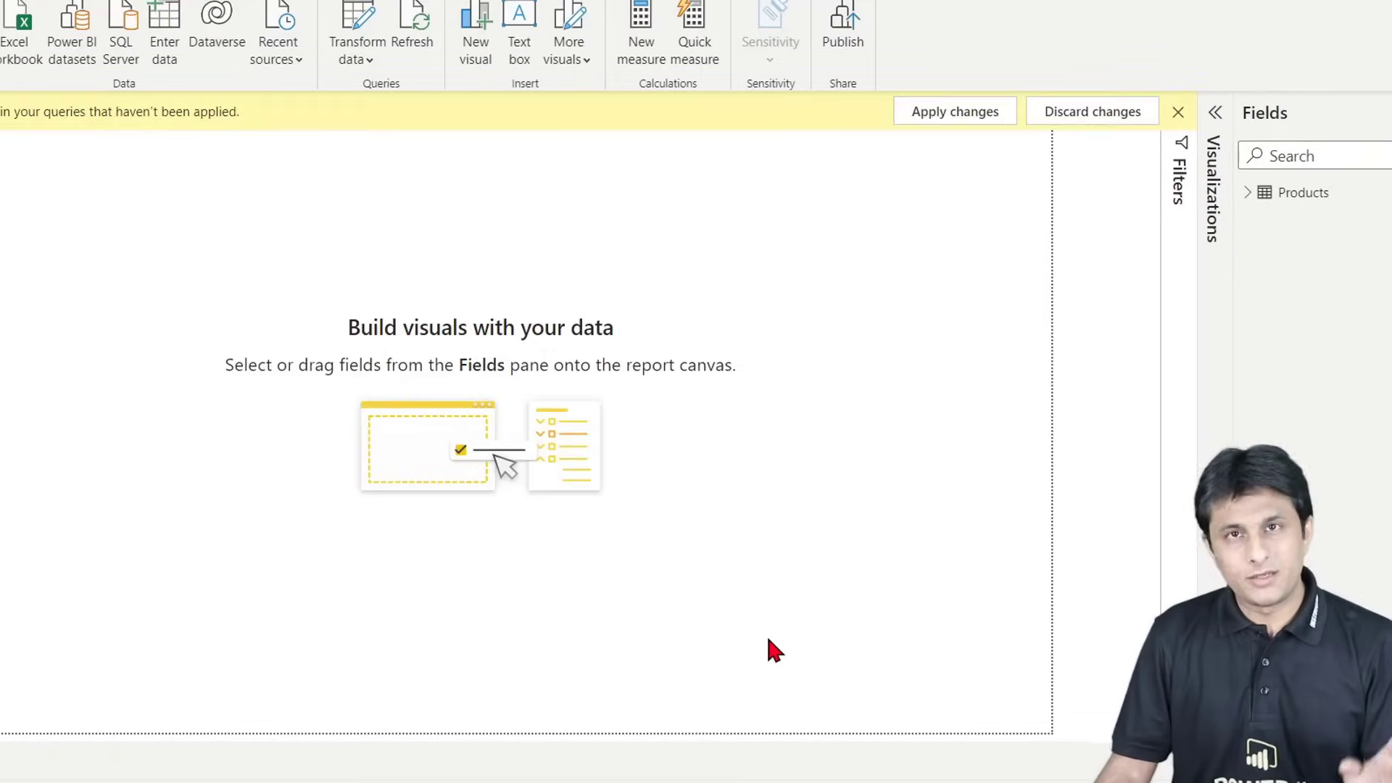
Step: Import the Territories file from the Section 1 folder as Text/CSV and load it into the model
{"action": "left_click", "coordinate": [178, 141]}
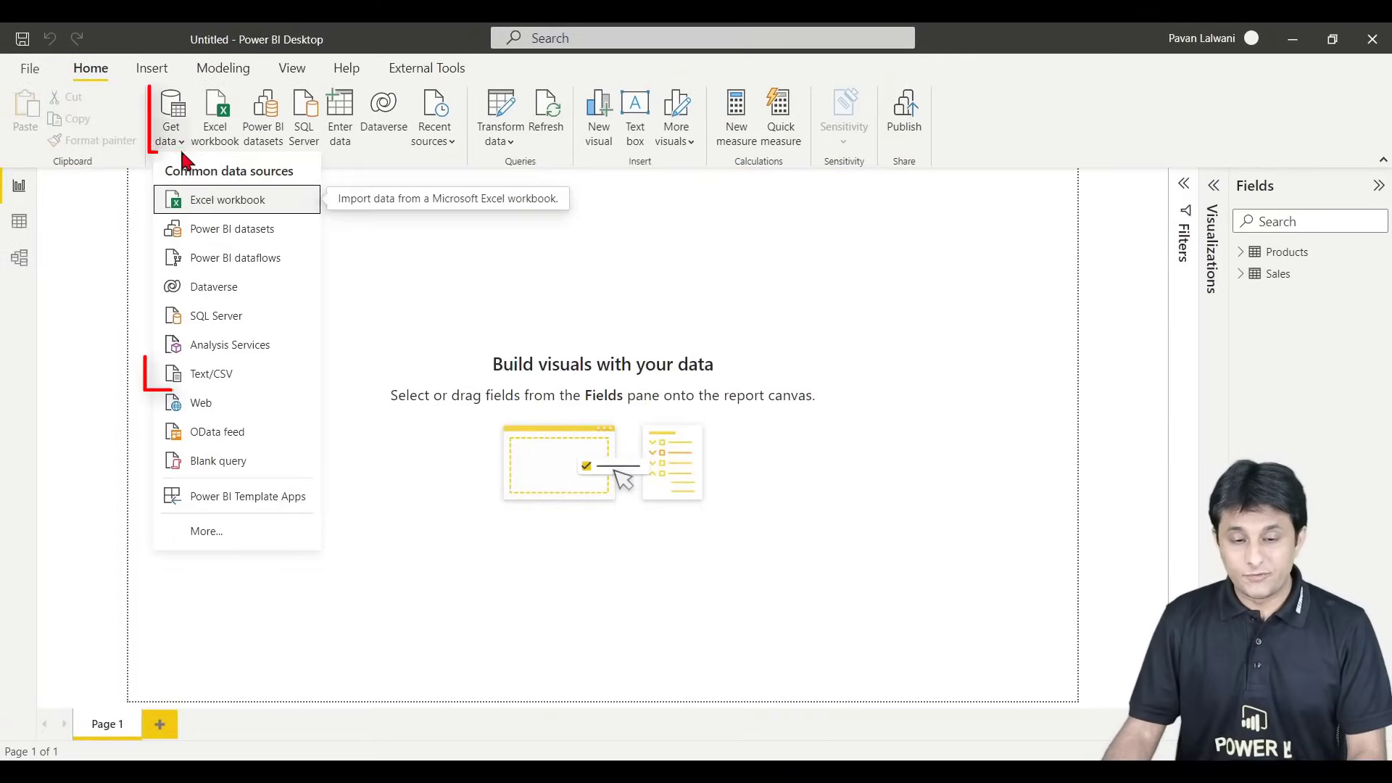
{"action": "left_click", "coordinate": [230, 378]}
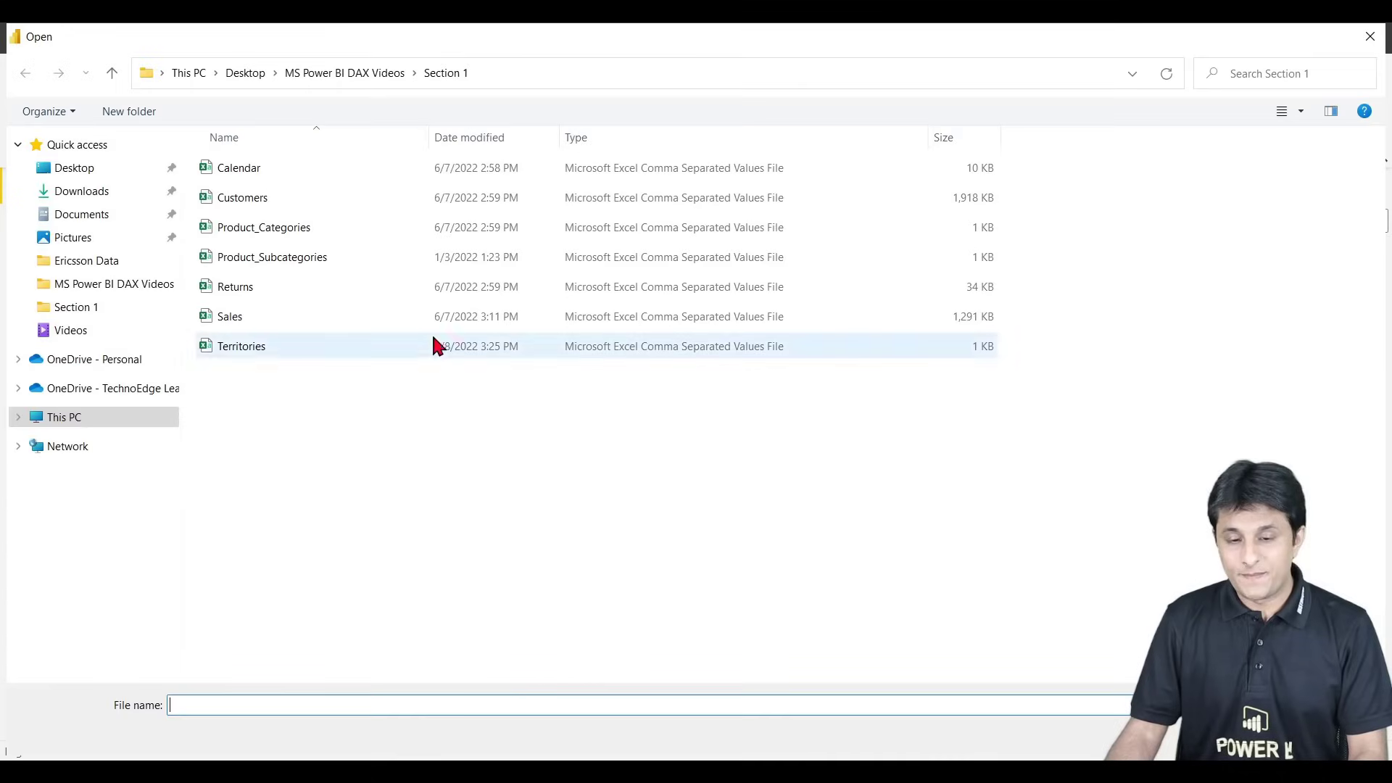
{"action": "left_click", "coordinate": [233, 346]}
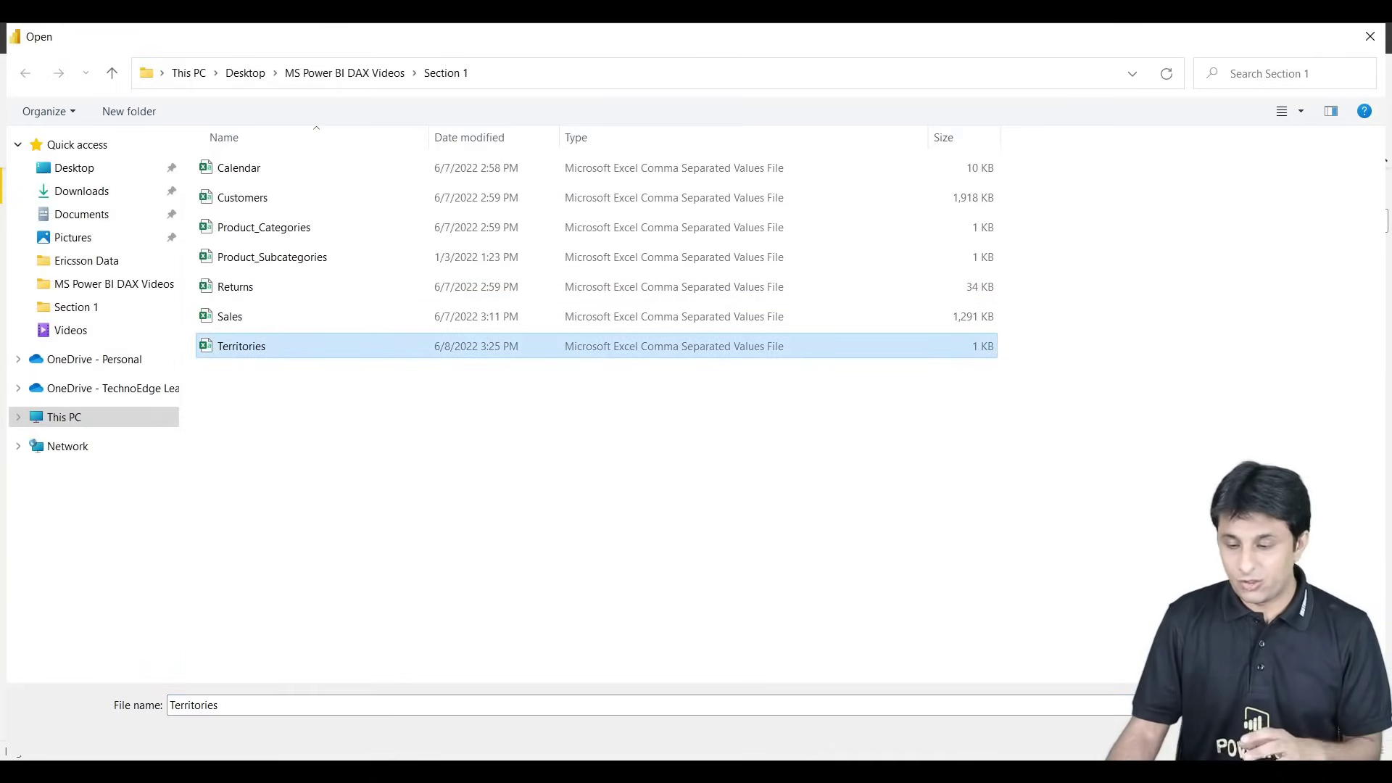
{"action": "key", "text": "Return"}
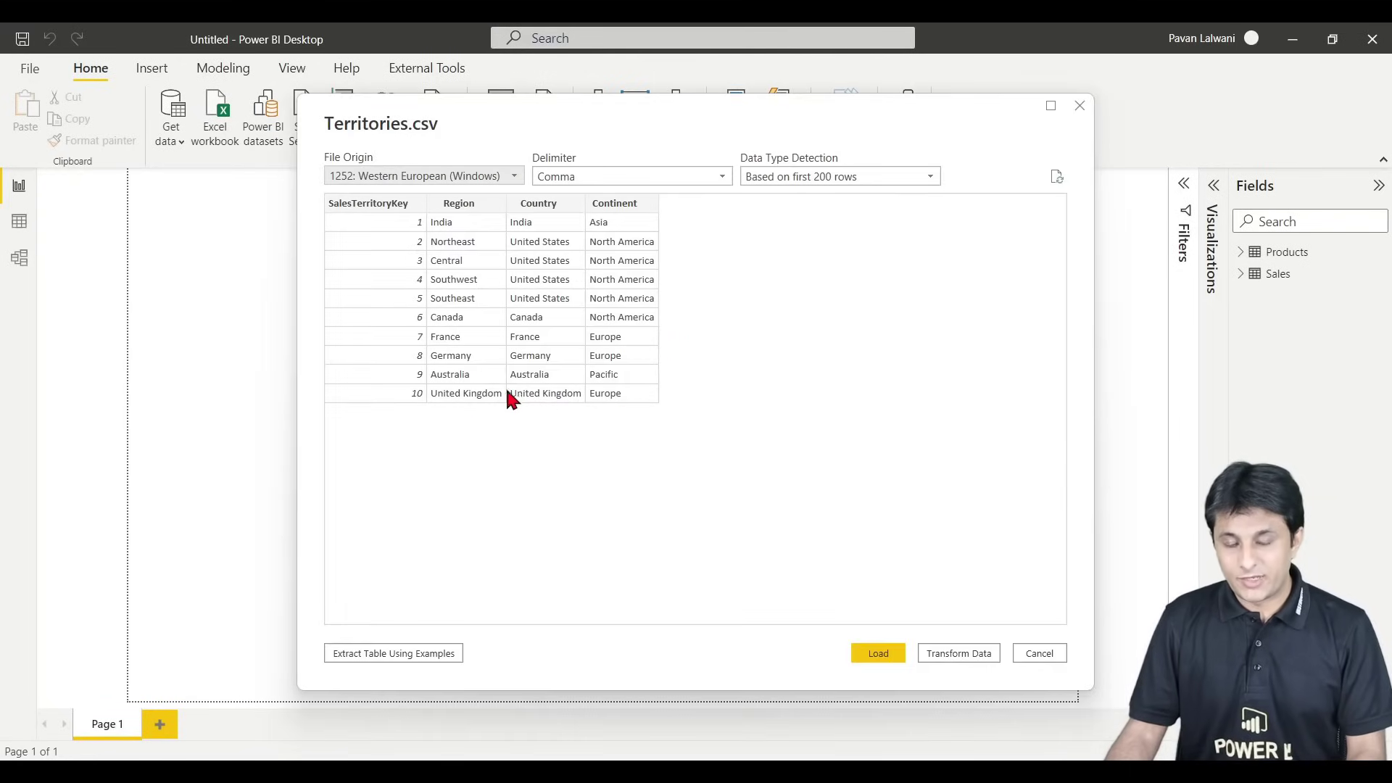
{"action": "left_click", "coordinate": [881, 655]}
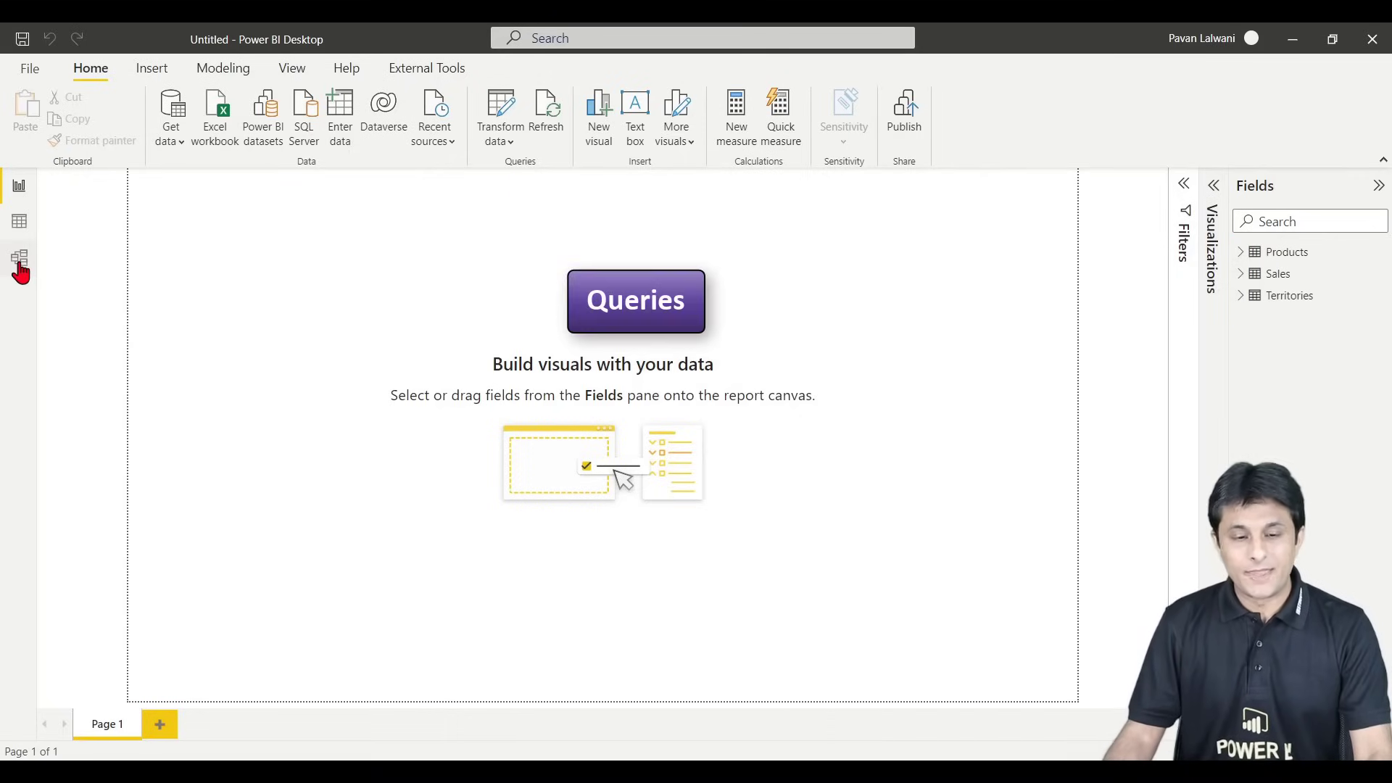
Step: View the Products table in the Data view, and open the Model view with the Properties and Fields panes collapsed
{"action": "left_click", "coordinate": [20, 226]}
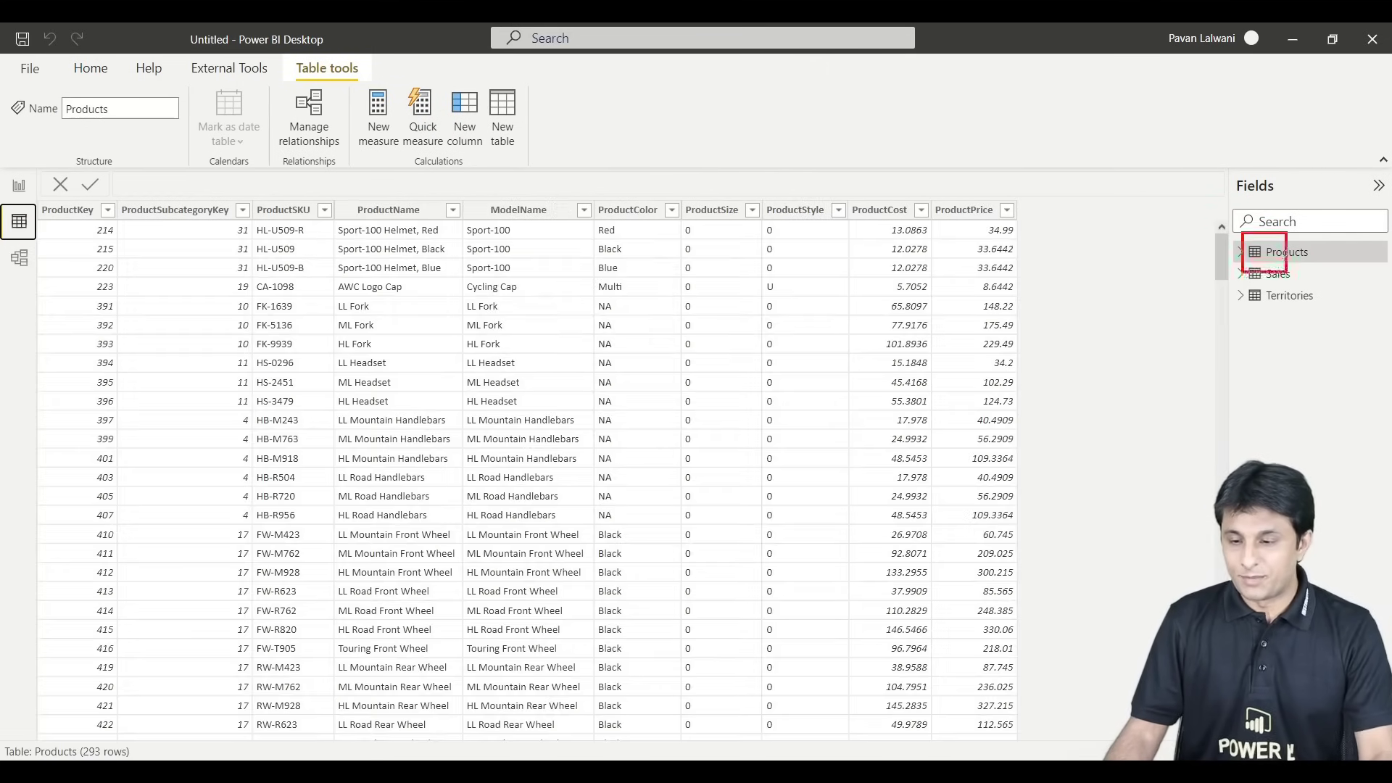
{"action": "key", "text": "Escape"}
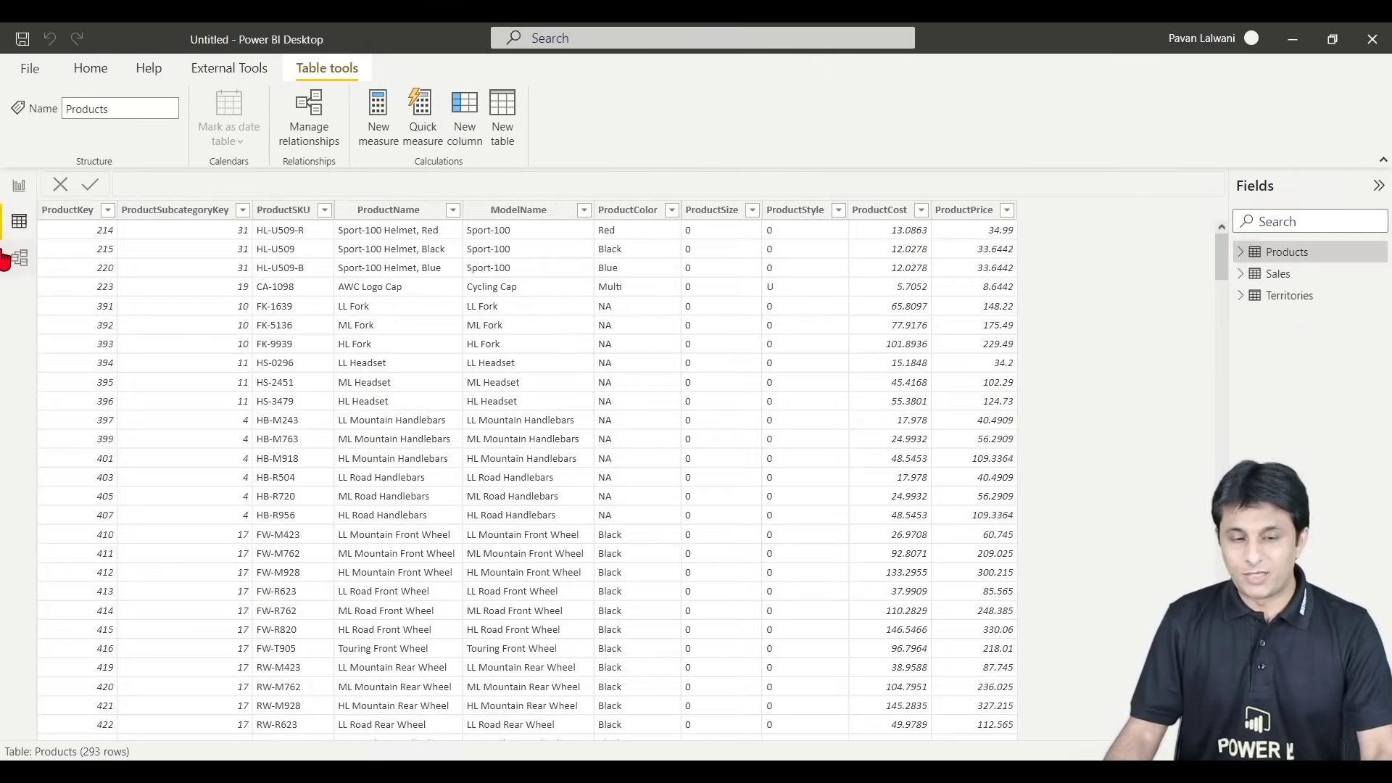
{"action": "left_click", "coordinate": [19, 261]}
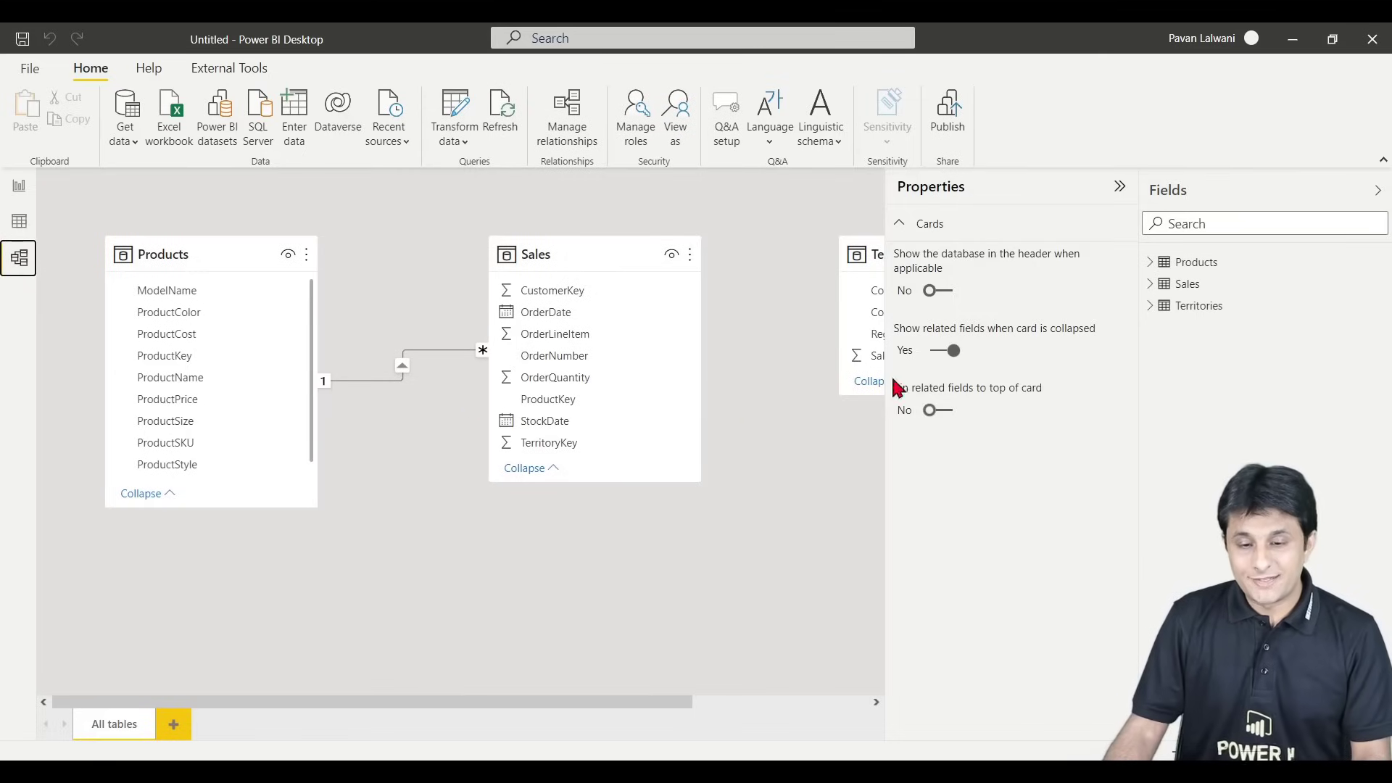
{"action": "left_click", "coordinate": [1120, 187]}
{"action": "left_click", "coordinate": [1377, 192]}
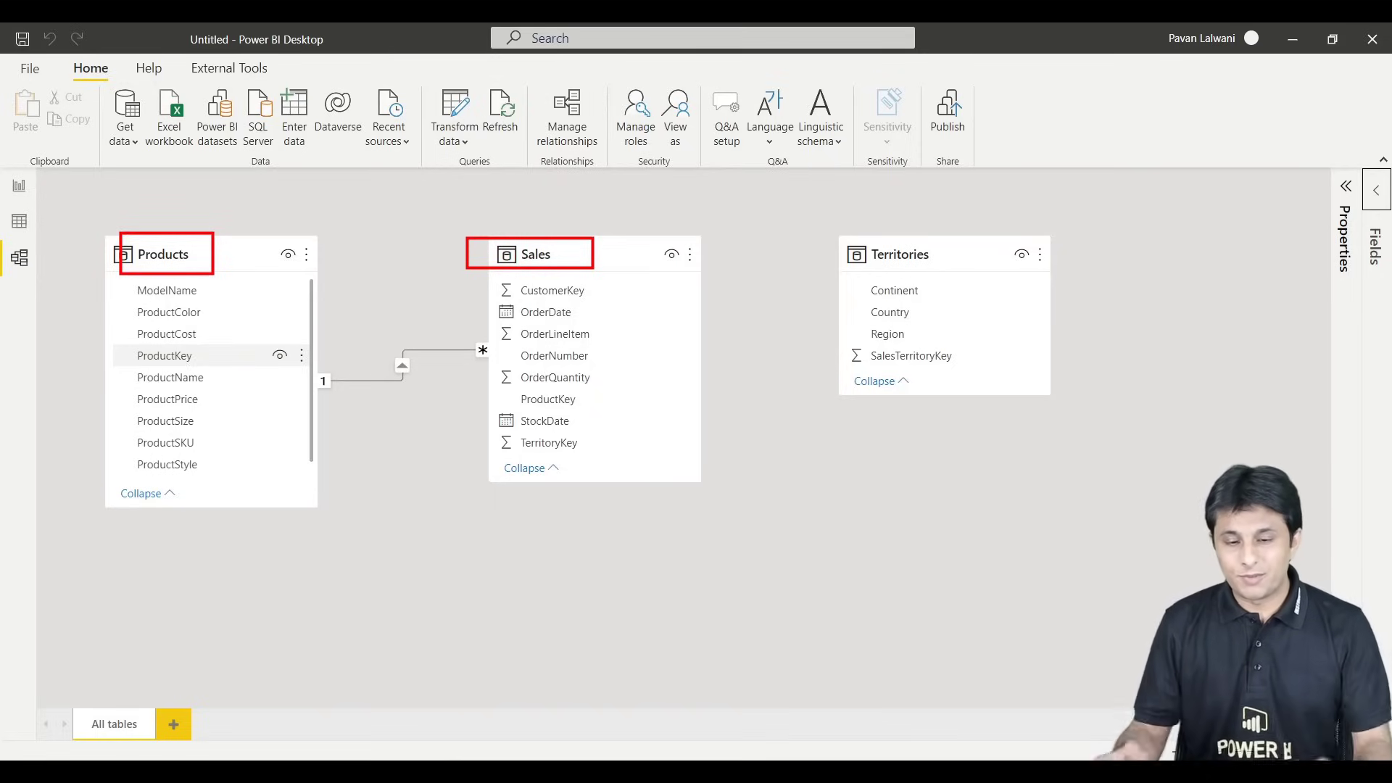
Step: Create a relationship between TerritoryKey in the Sales table and SalesTerritoryKey in the Territories table
{"action": "mouse_move", "coordinate": [405, 377]}
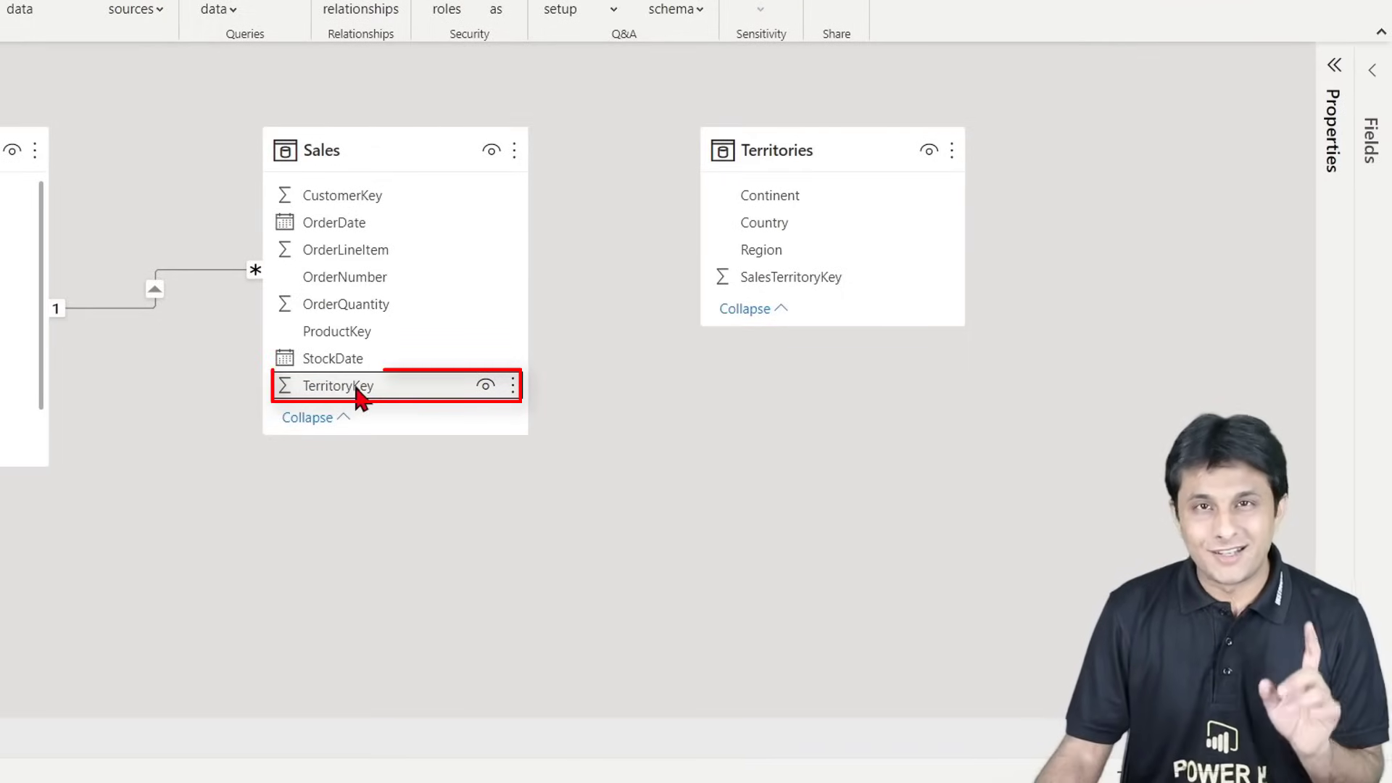
{"action": "mouse_move", "coordinate": [362, 390]}
{"action": "left_mouse_down"}
{"action": "mouse_move", "coordinate": [650, 289]}
{"action": "mouse_move", "coordinate": [750, 278]}
{"action": "left_mouse_up"}
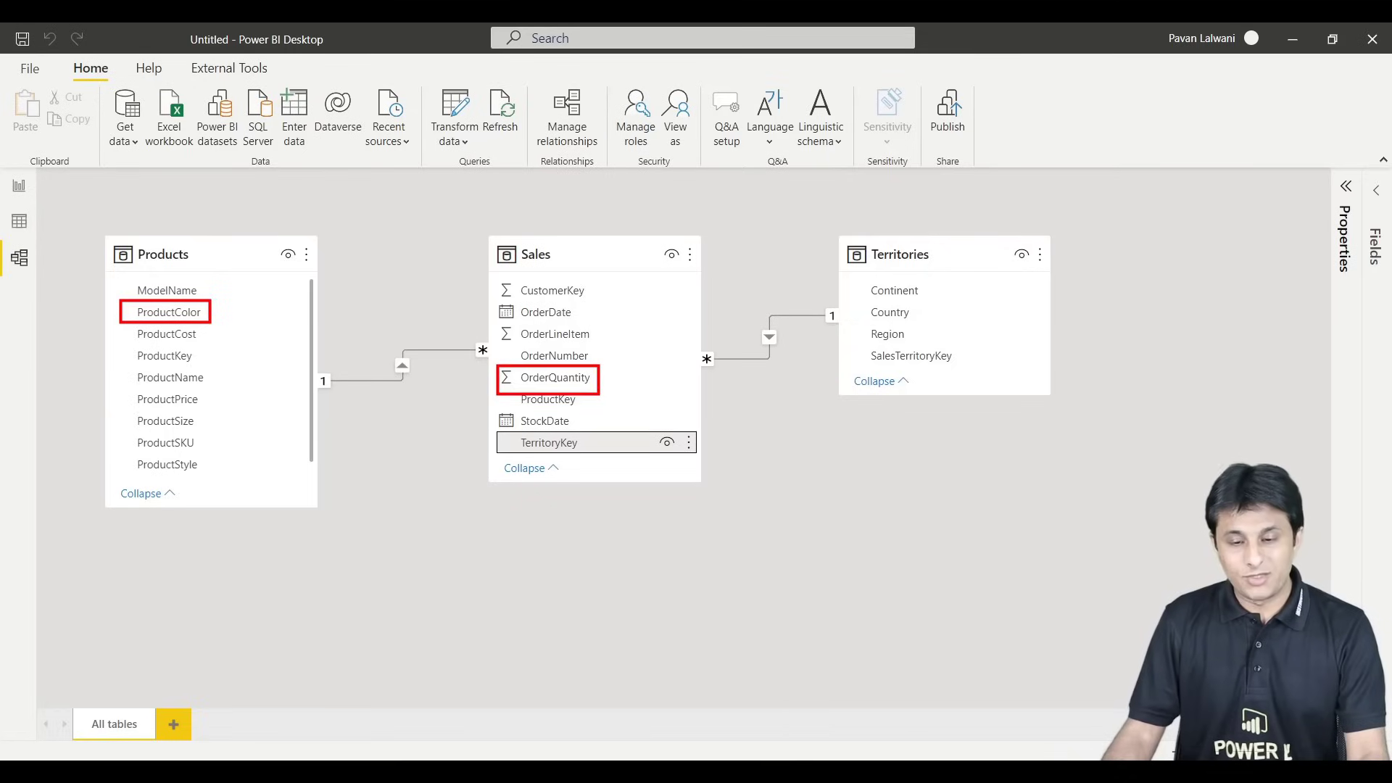
{"action": "left_click_drag", "start_coordinate": [843, 321], "coordinate": [929, 348]}
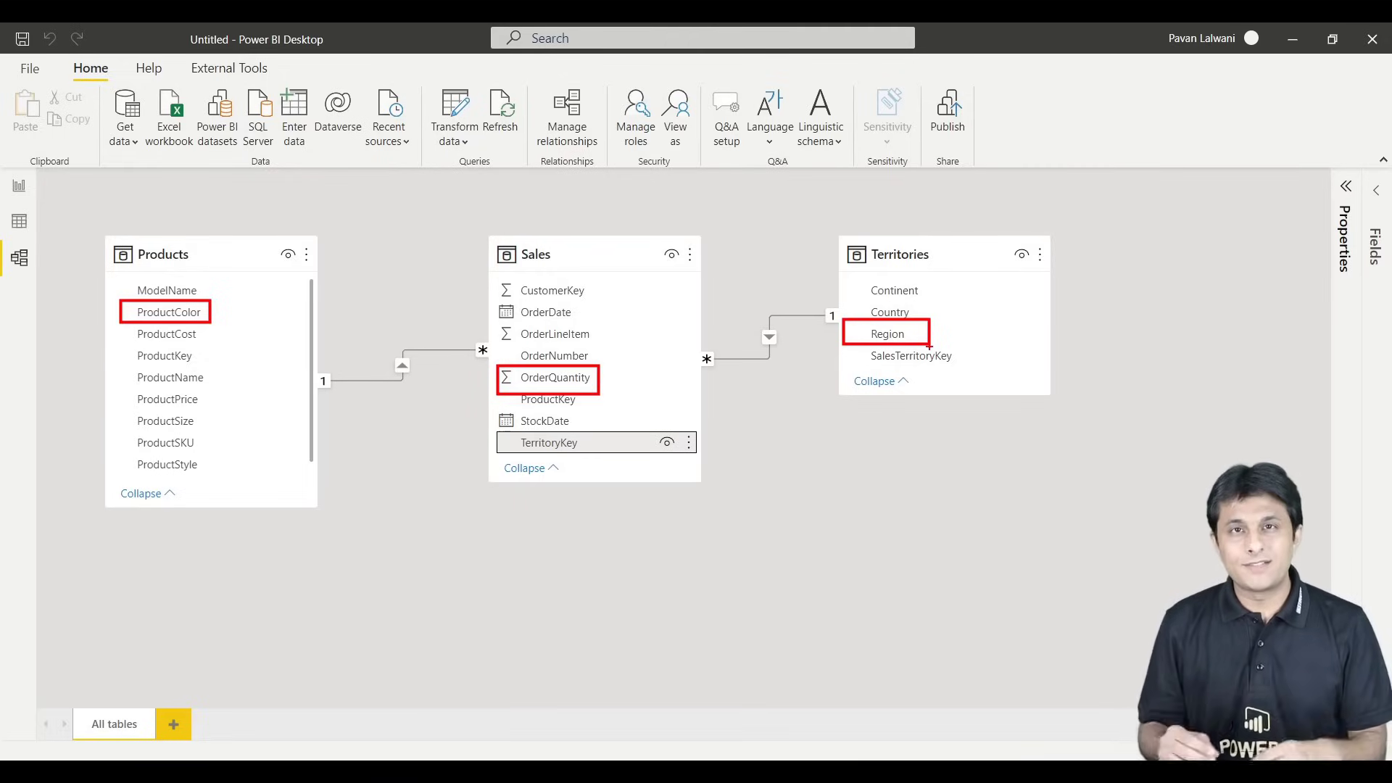
{"action": "key", "text": "e"}
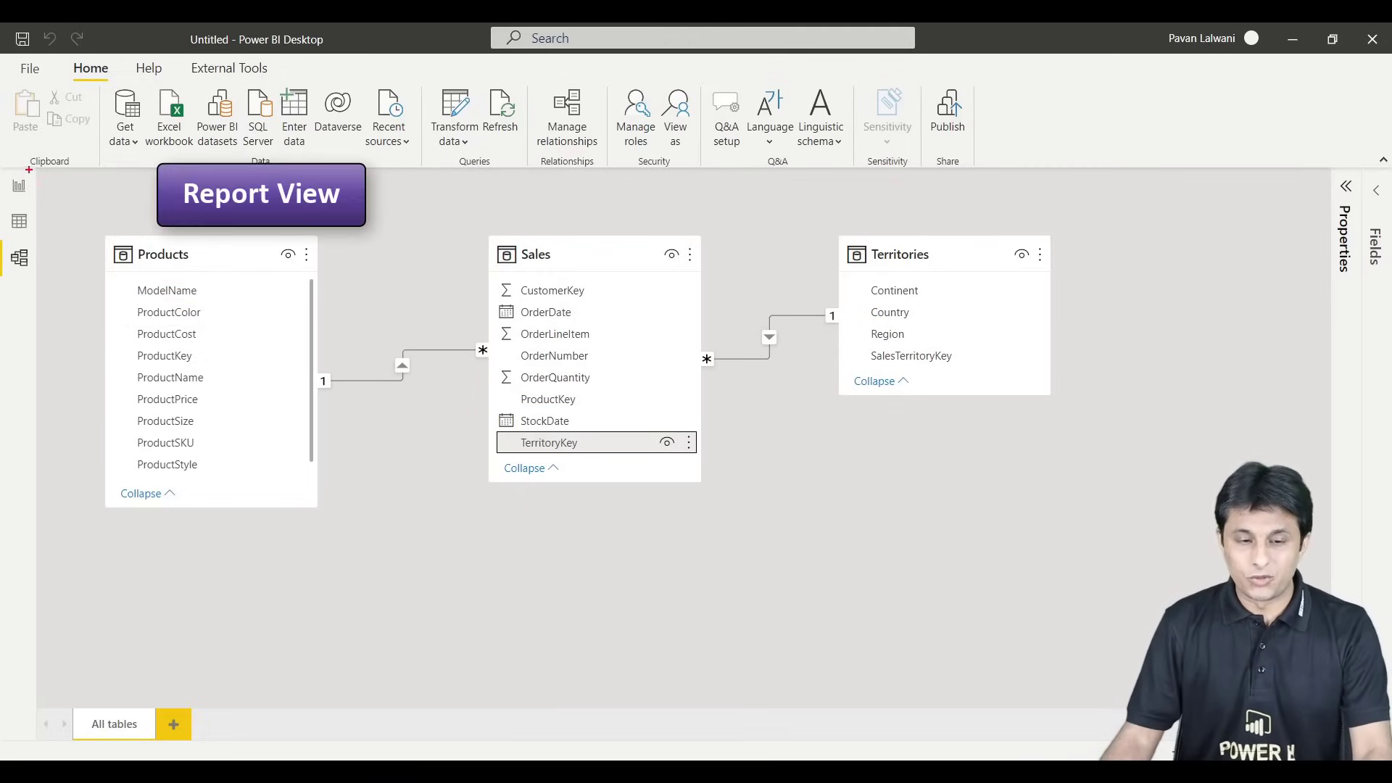
Step: Add a matrix visual to the report page with ProductColor from the Products table as its rows
{"action": "left_click", "coordinate": [19, 185]}
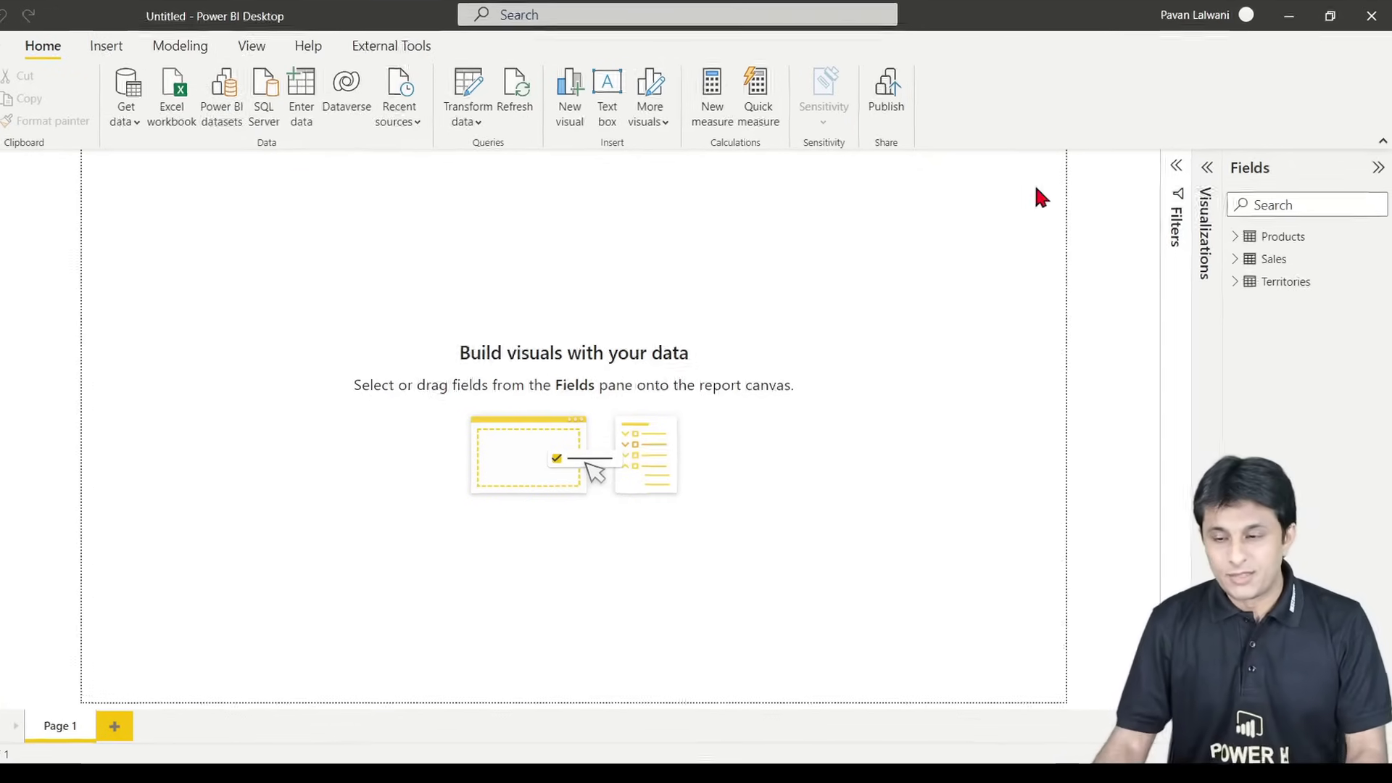
{"action": "left_click", "coordinate": [1212, 190]}
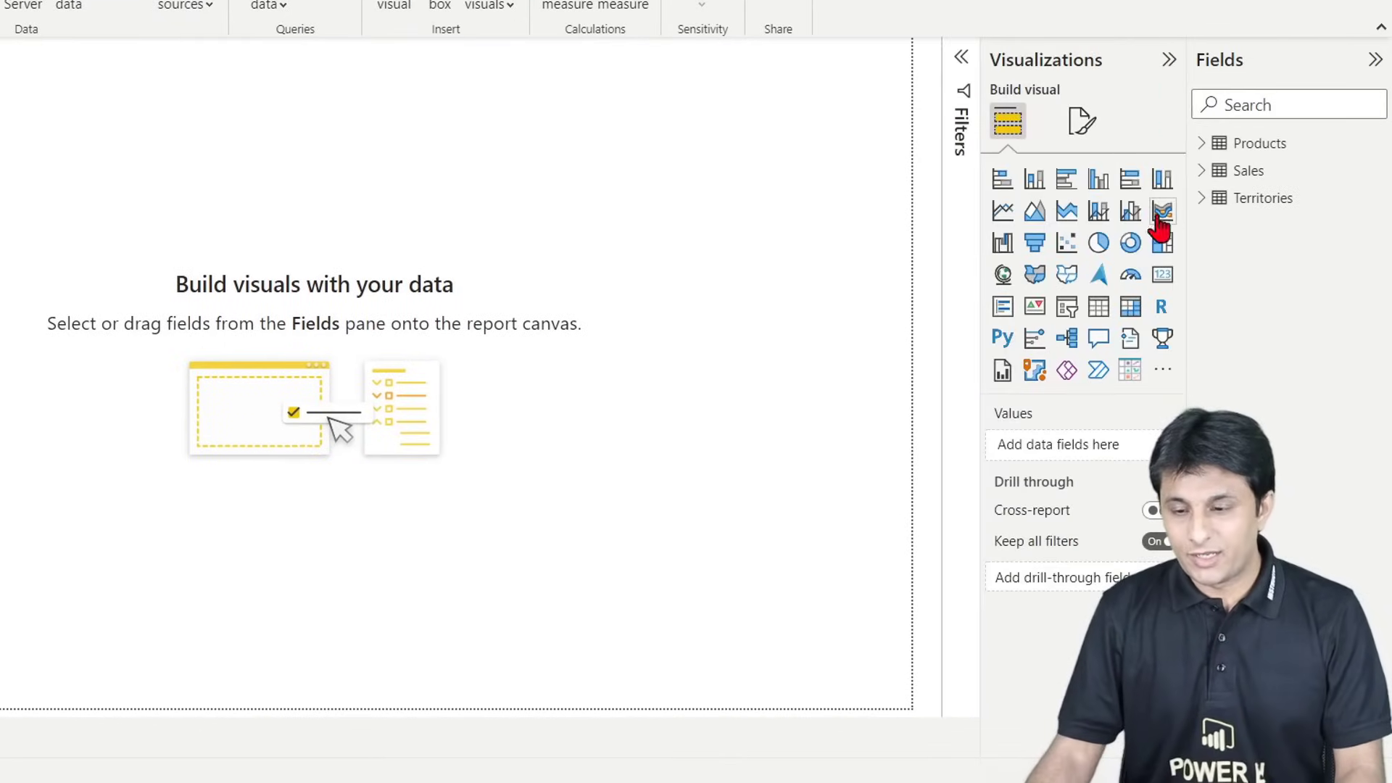
{"action": "left_click", "coordinate": [1131, 308]}
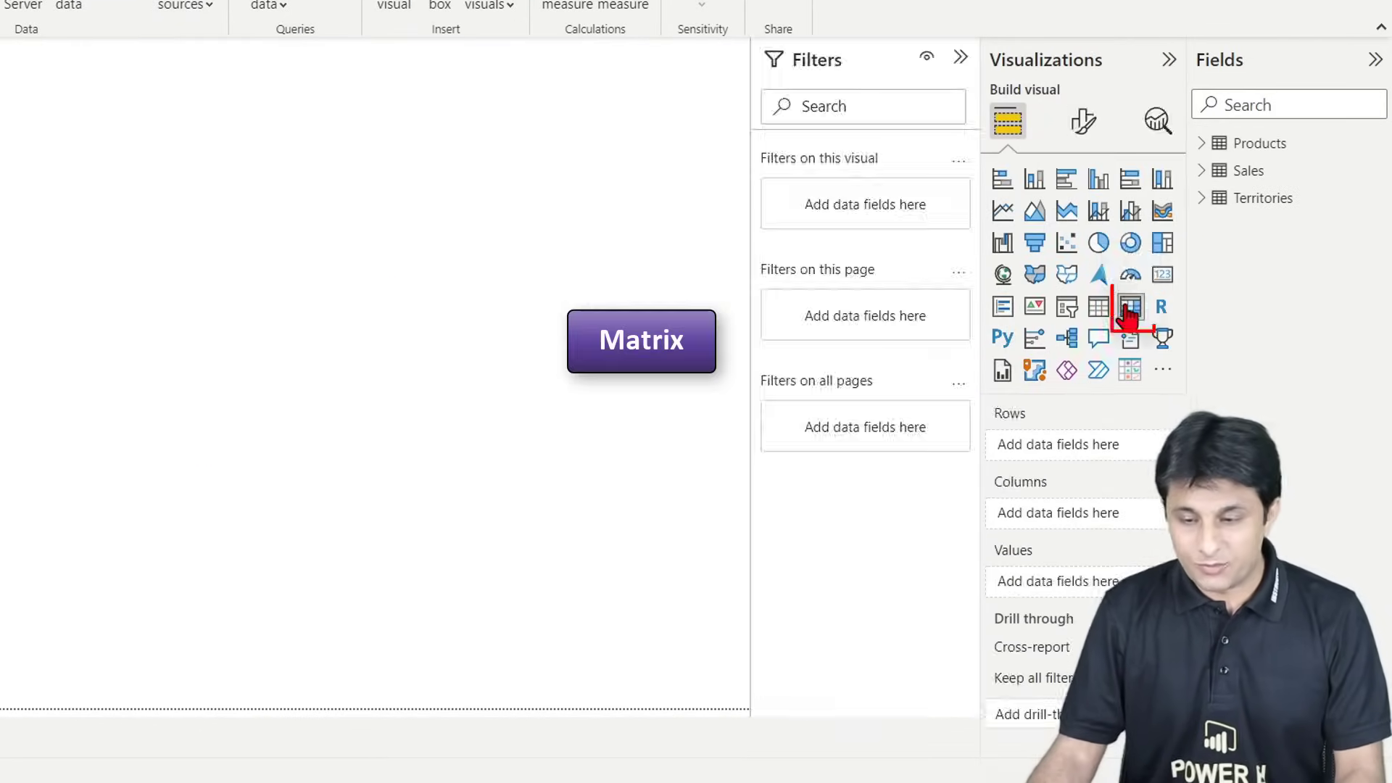
{"action": "left_click", "coordinate": [1203, 160]}
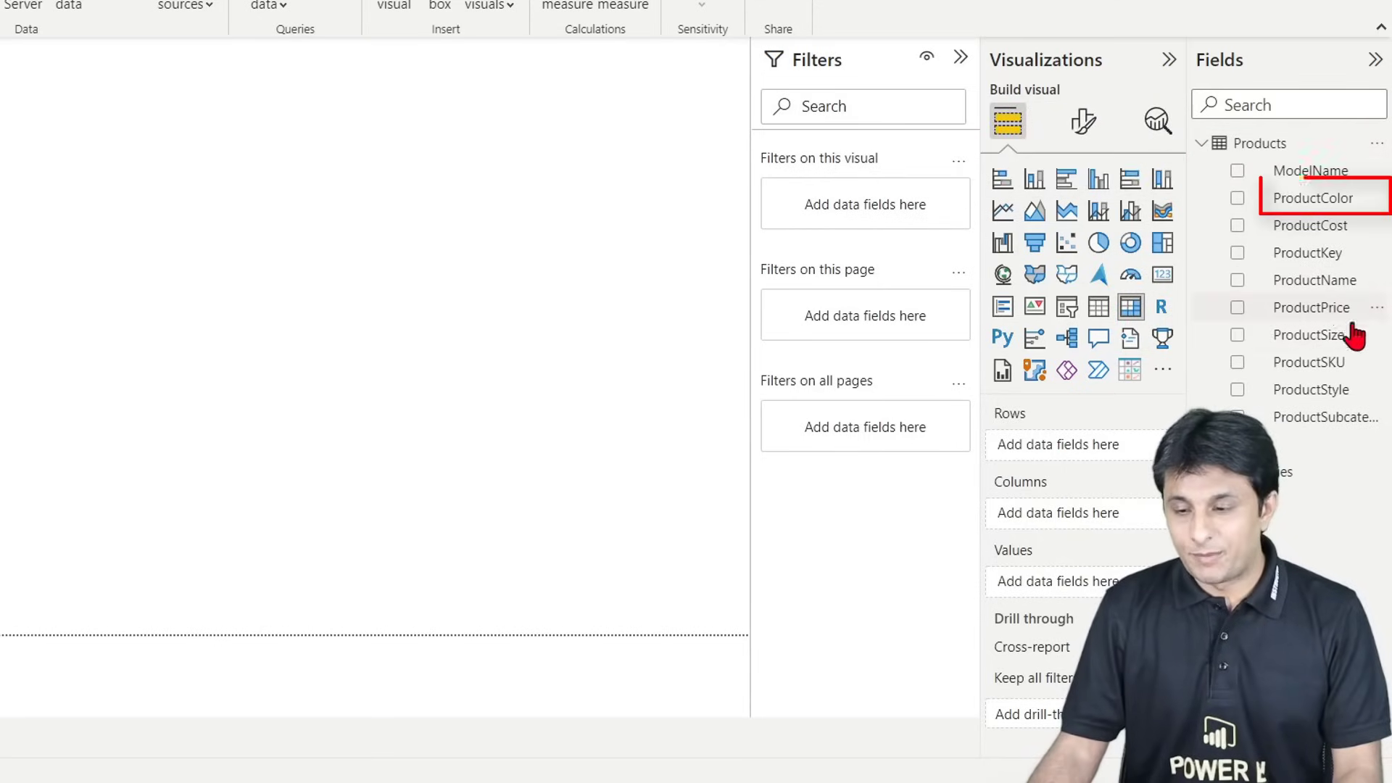
{"action": "left_click_drag", "start_coordinate": [1330, 202], "coordinate": [1140, 417]}
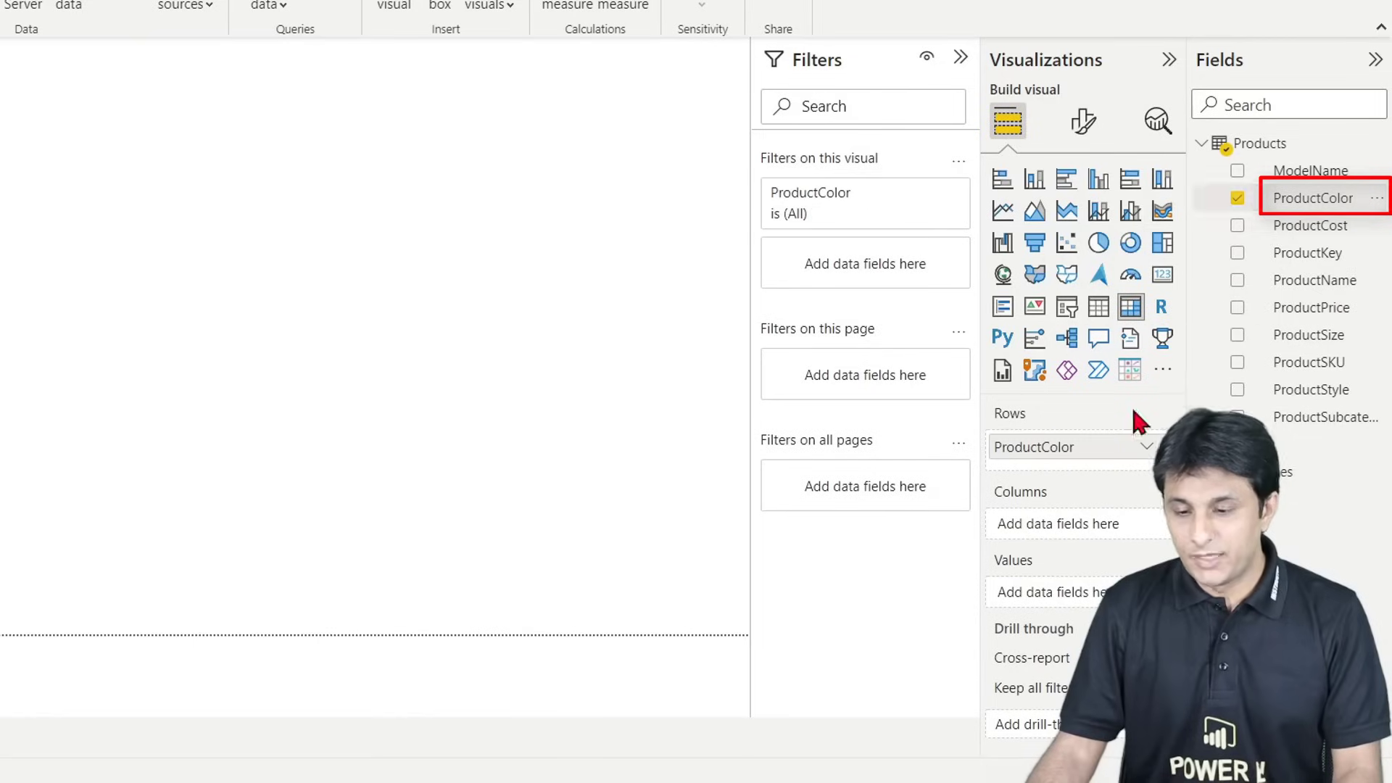
Step: Add OrderQuantity from the Sales table to the matrix values and show the matrix in focus mode
{"action": "left_click", "coordinate": [1201, 144]}
{"action": "left_click", "coordinate": [1202, 171]}
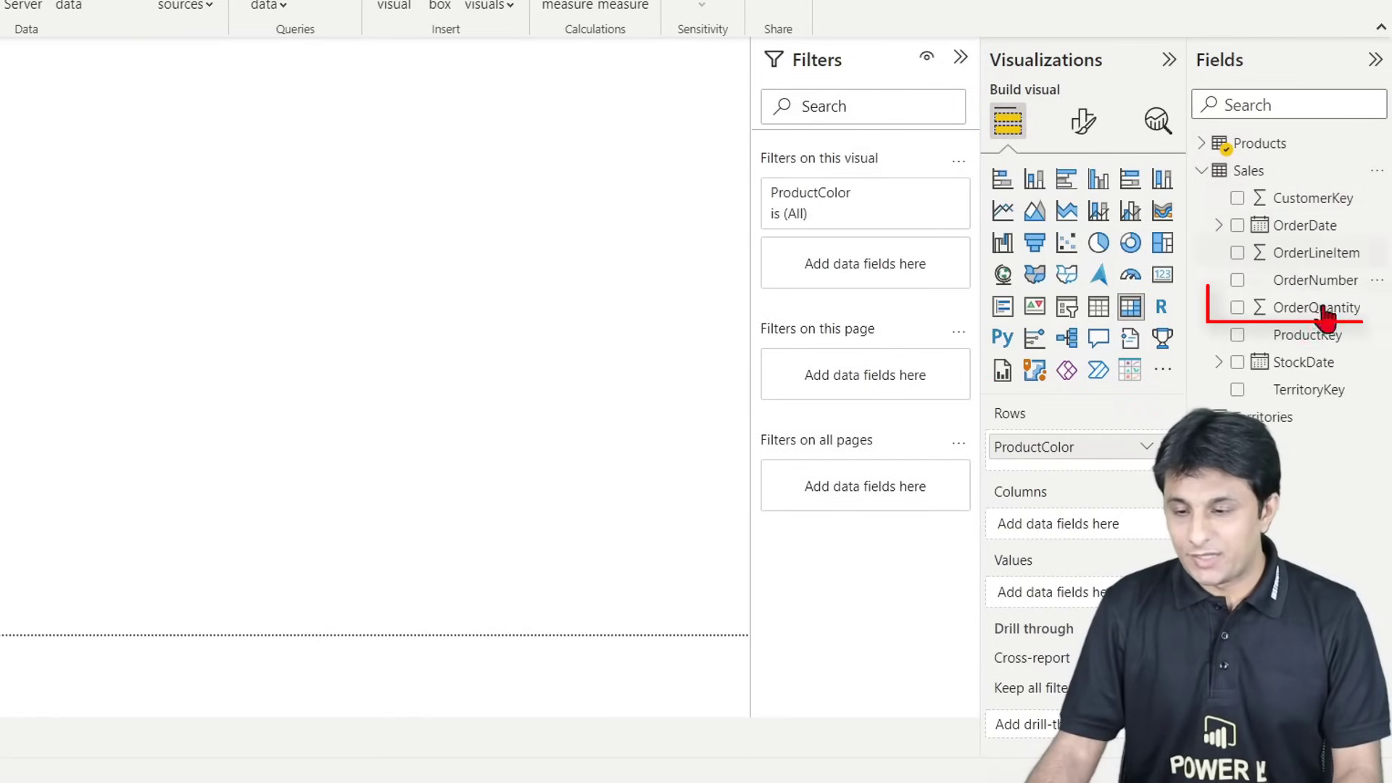
{"action": "left_click_drag", "start_coordinate": [1317, 311], "coordinate": [1043, 579]}
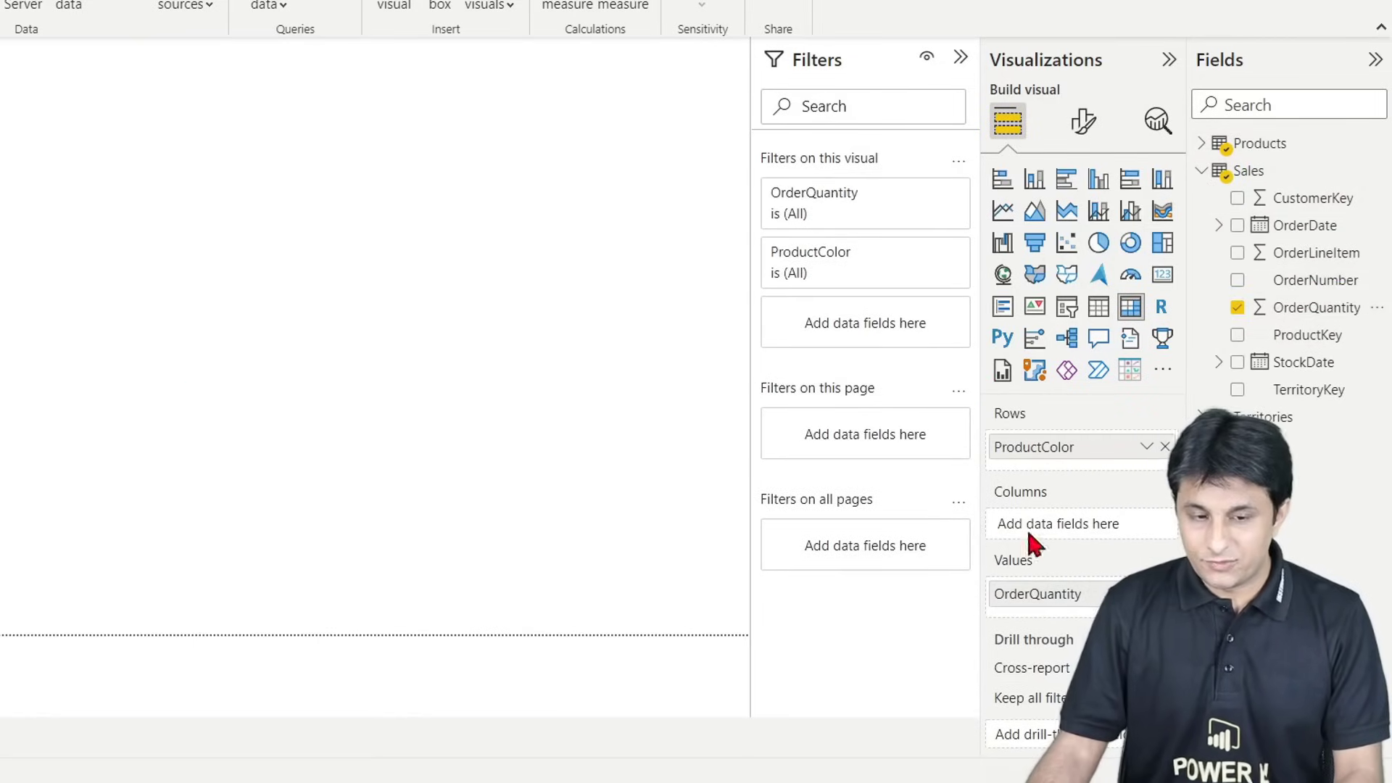
{"action": "left_click", "coordinate": [168, 365]}
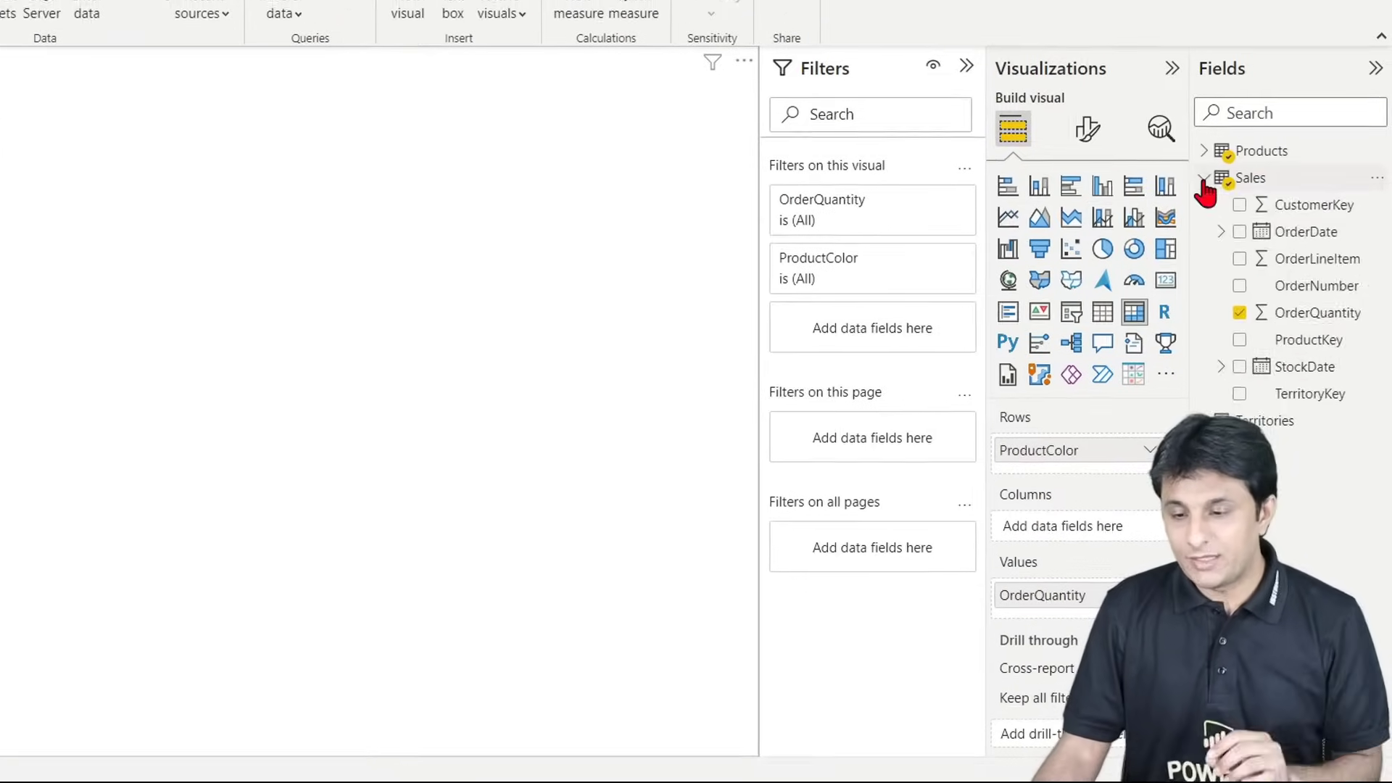
{"action": "left_click", "coordinate": [1274, 275]}
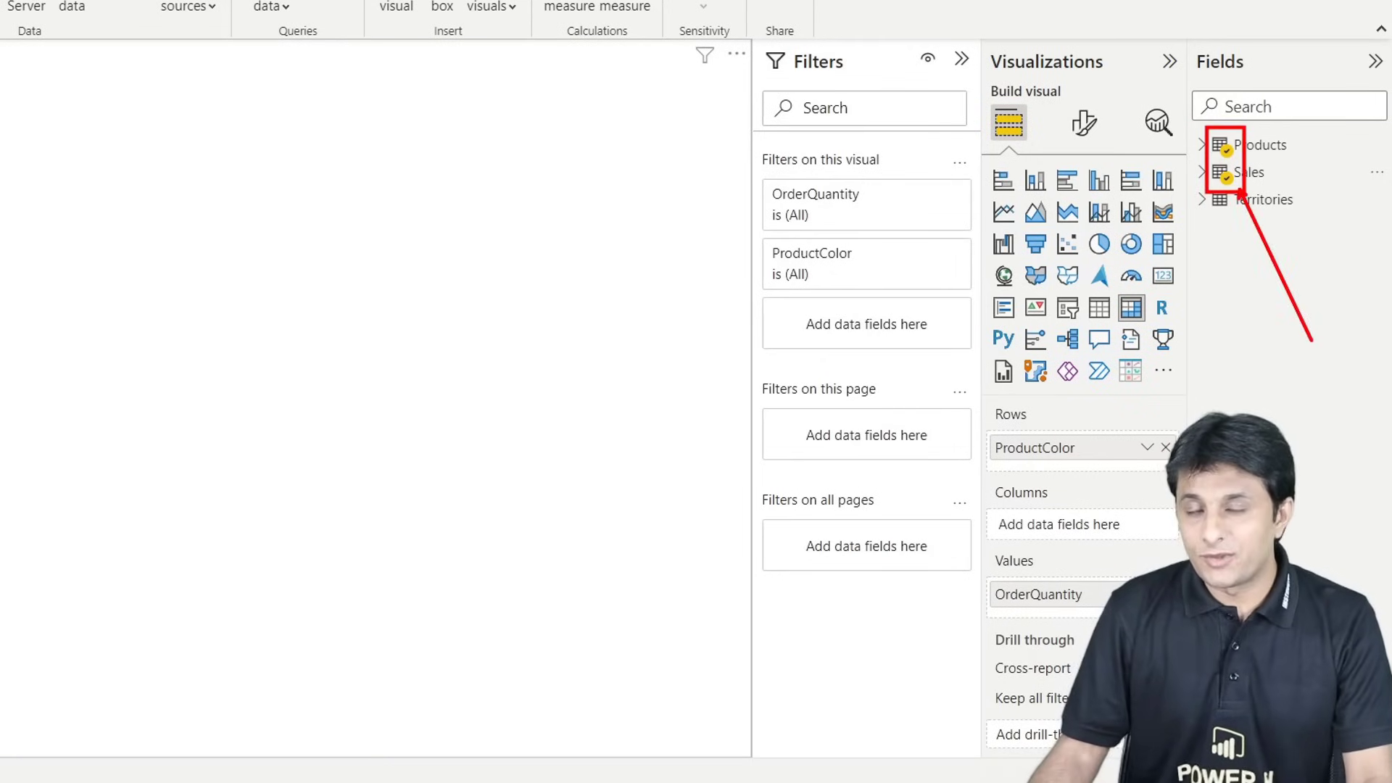
Step: Use Region from the Territories table as the matrix columns and collapse that table's field list
{"action": "left_click", "coordinate": [1201, 205]}
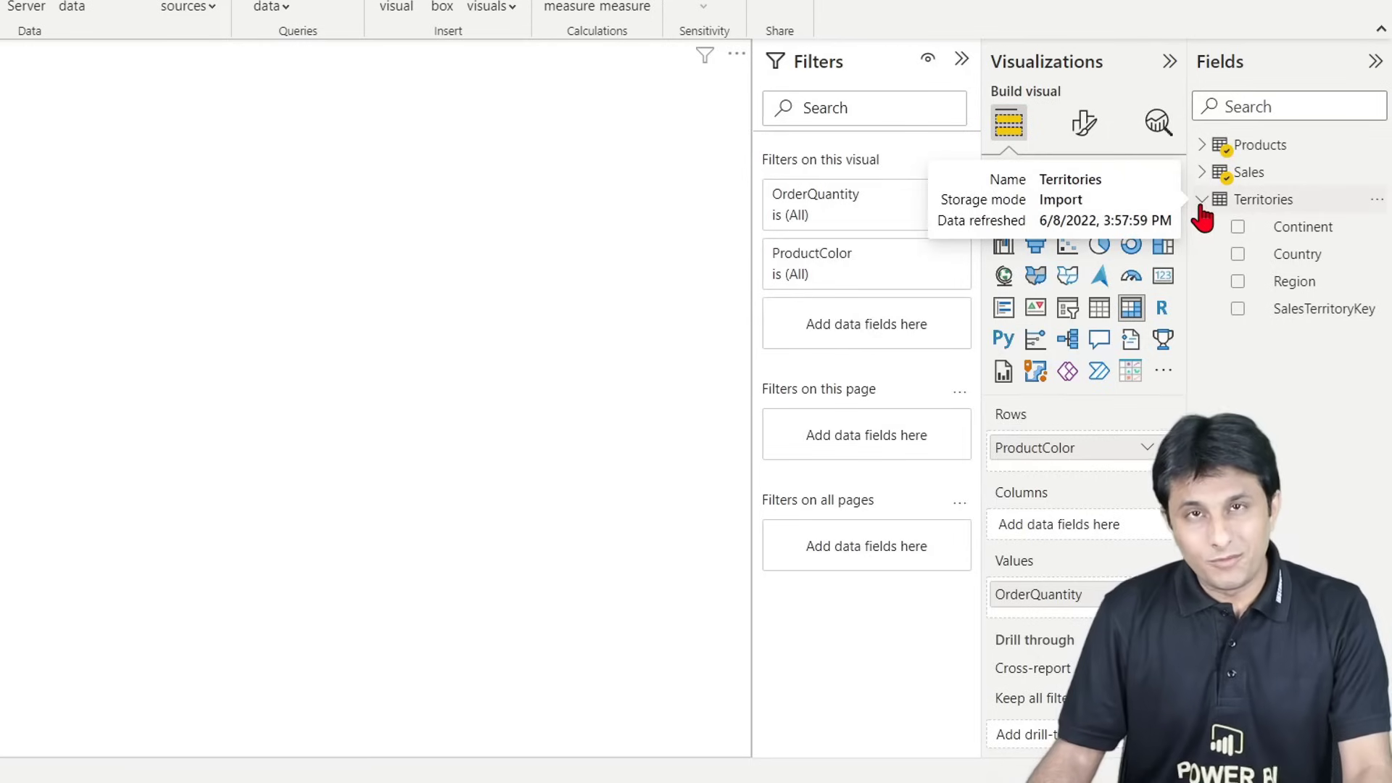
{"action": "left_click_drag", "start_coordinate": [1296, 290], "coordinate": [1072, 543]}
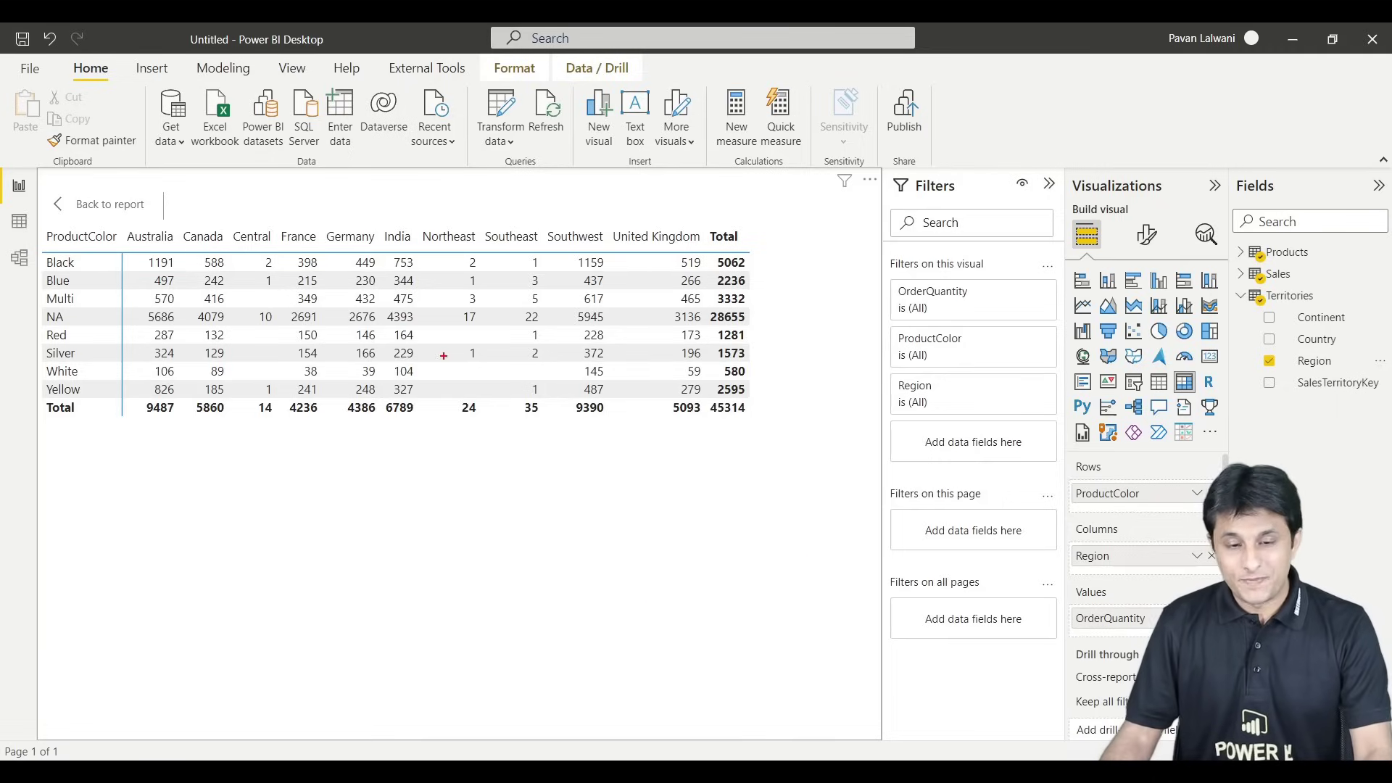
{"action": "mouse_move", "coordinate": [703, 395]}
{"action": "left_mouse_down"}
{"action": "mouse_move", "coordinate": [761, 422]}
{"action": "mouse_move", "coordinate": [792, 551]}
{"action": "left_mouse_up"}
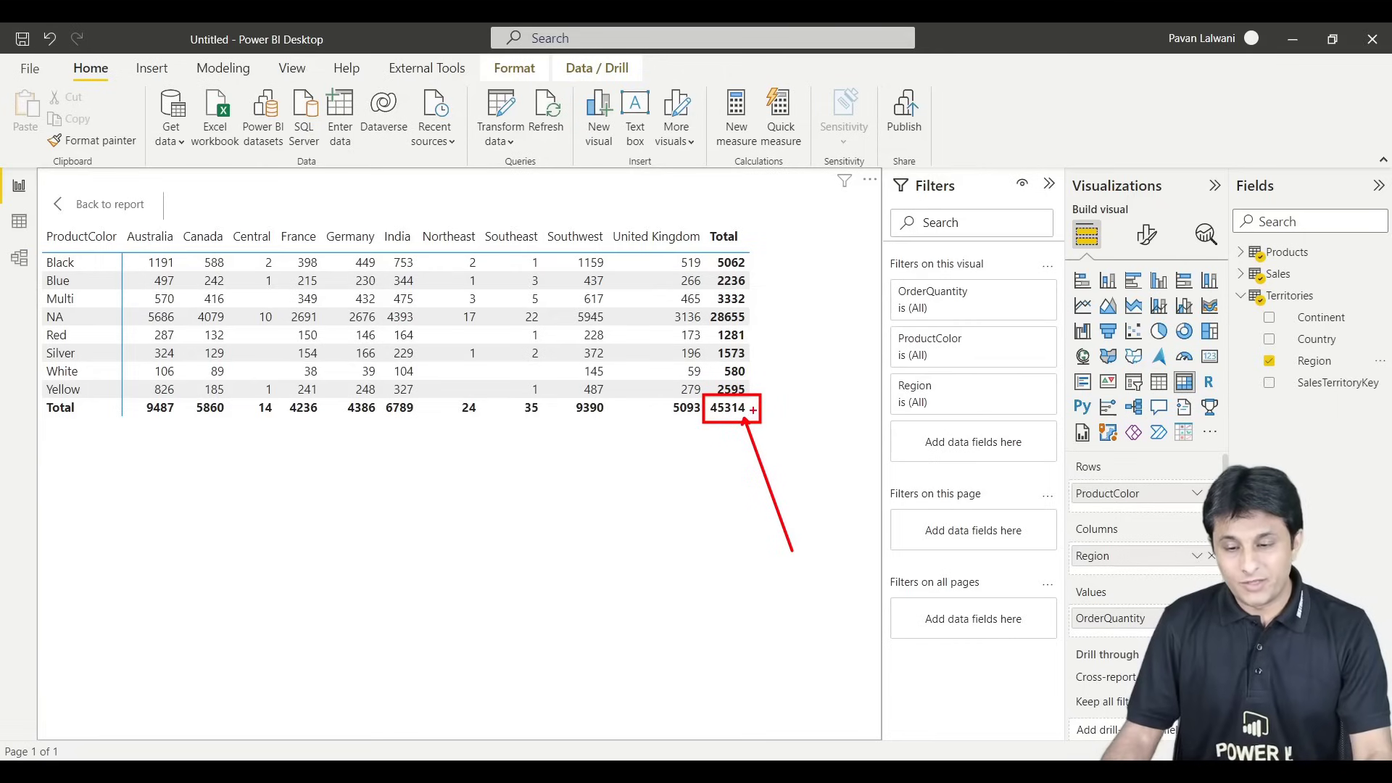
{"action": "key", "text": "Escape"}
{"action": "left_click", "coordinate": [1239, 296]}
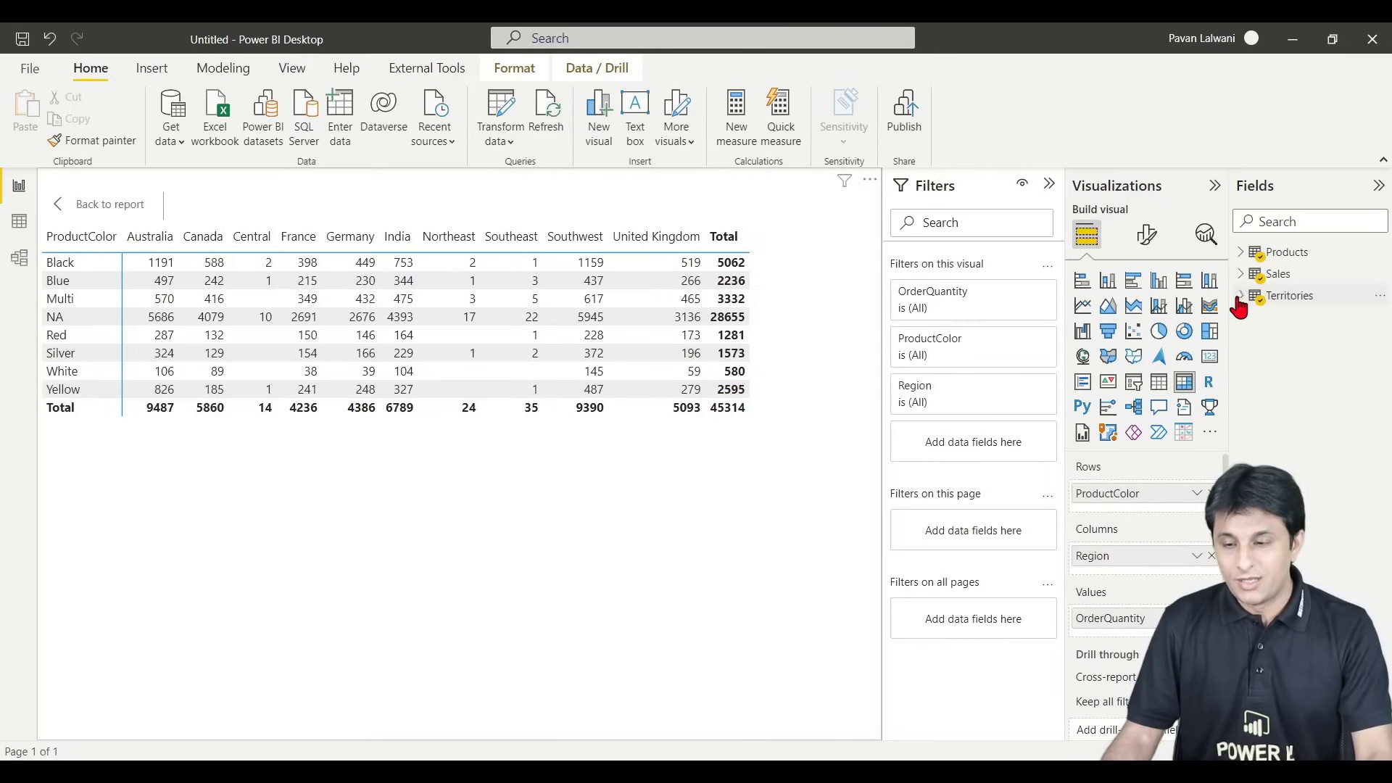
Step: Switch to the Excel workbook and compare the PivotTable's grand total with the total of the Power BI matrix
{"action": "left_click_drag", "start_coordinate": [1229, 232], "coordinate": [1289, 312]}
{"action": "key", "text": "Escape"}
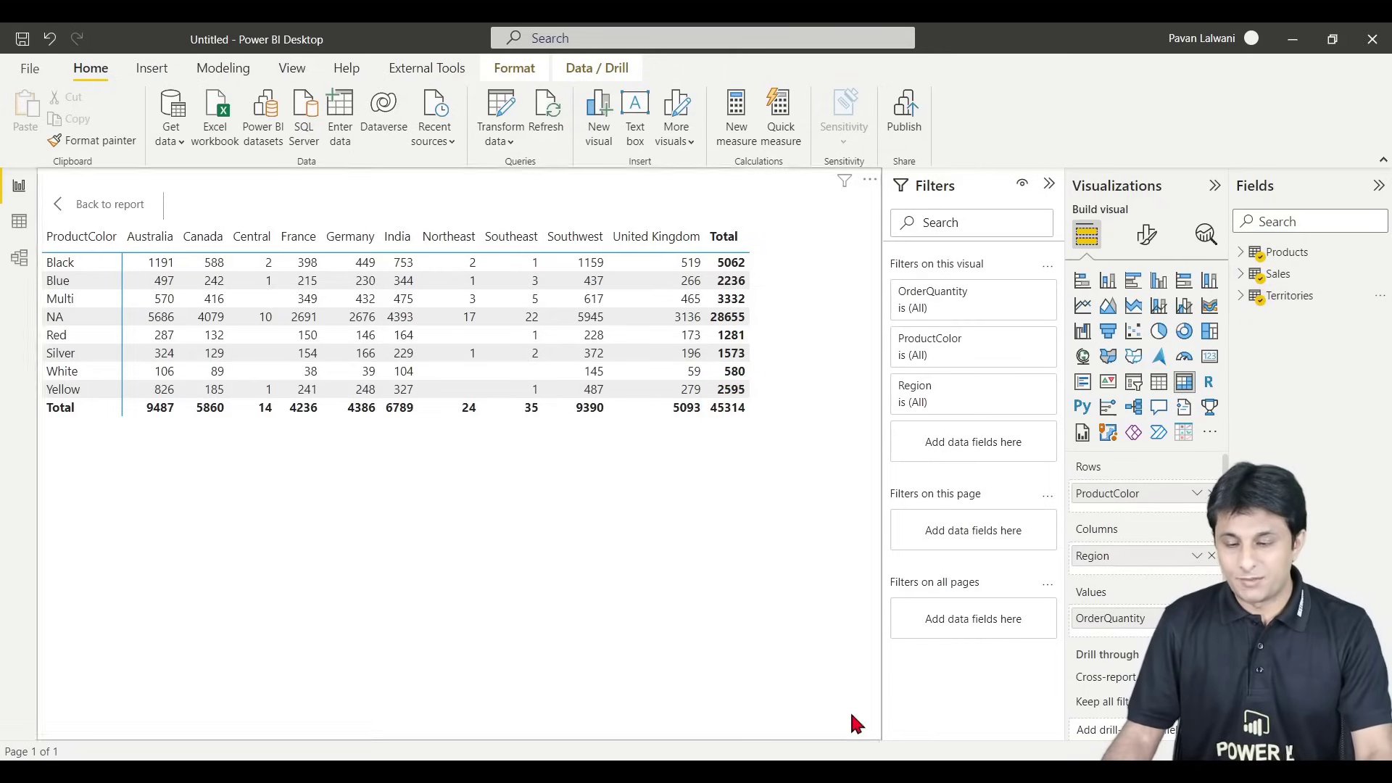
{"action": "key", "text": "alt+Tab"}
{"action": "mouse_move", "coordinate": [887, 397]}
{"action": "left_mouse_down"}
{"action": "mouse_move", "coordinate": [948, 422]}
{"action": "mouse_move", "coordinate": [951, 591]}
{"action": "left_mouse_up"}
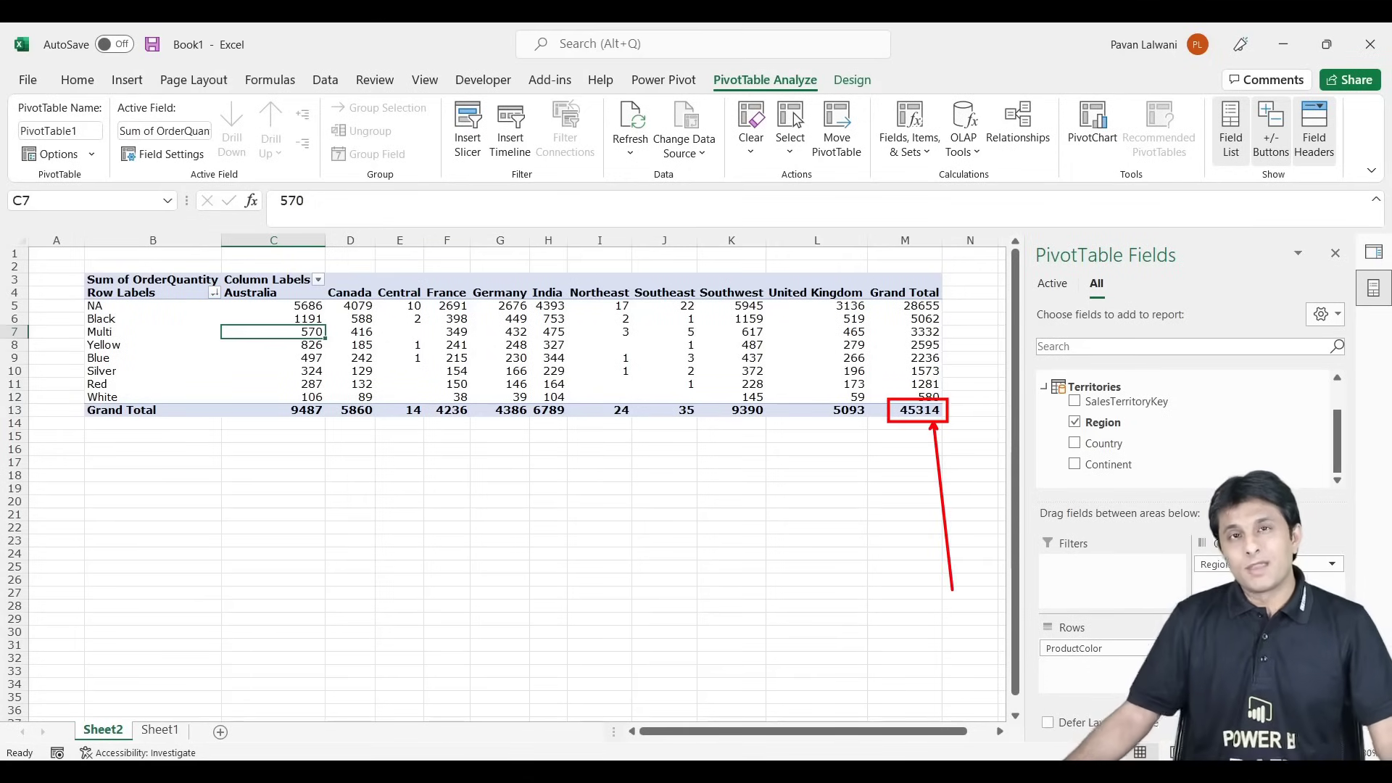